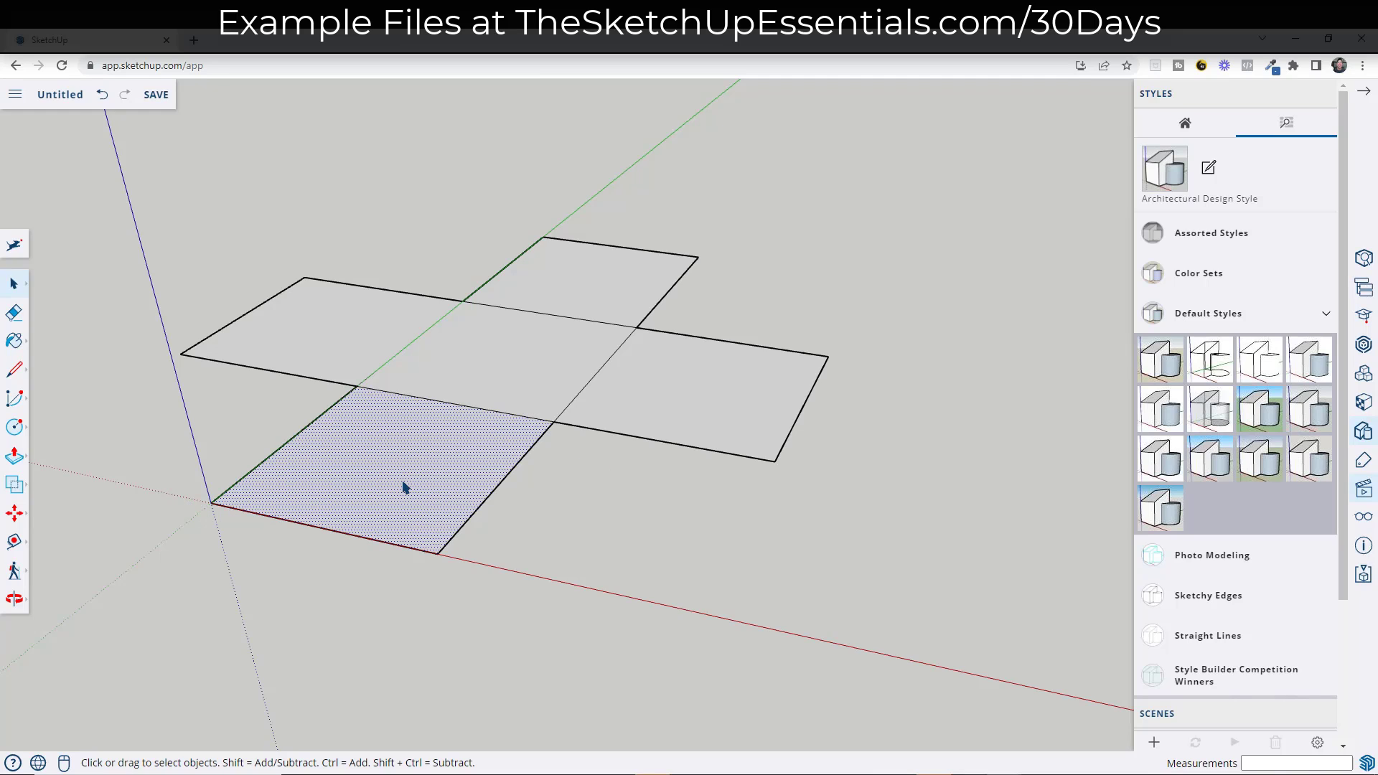
# Step: Select individual faces and edges of the cross-shaped figure one at a time, each replacing the previous selection
pyautogui.click(653, 495)
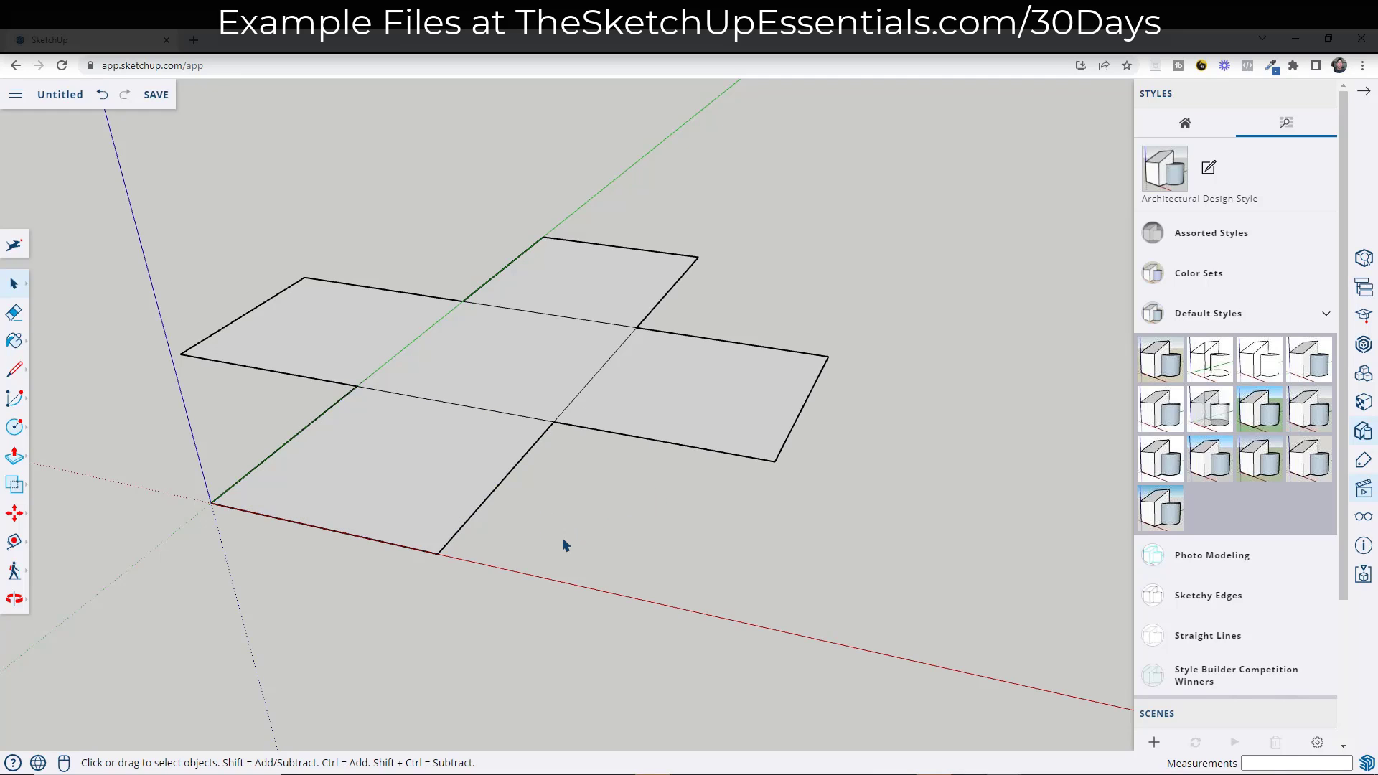
pyautogui.click(442, 468)
pyautogui.click(451, 361)
pyautogui.click(577, 295)
pyautogui.click(663, 387)
pyautogui.click(511, 336)
pyautogui.click(372, 311)
pyautogui.click(400, 462)
pyautogui.click(486, 386)
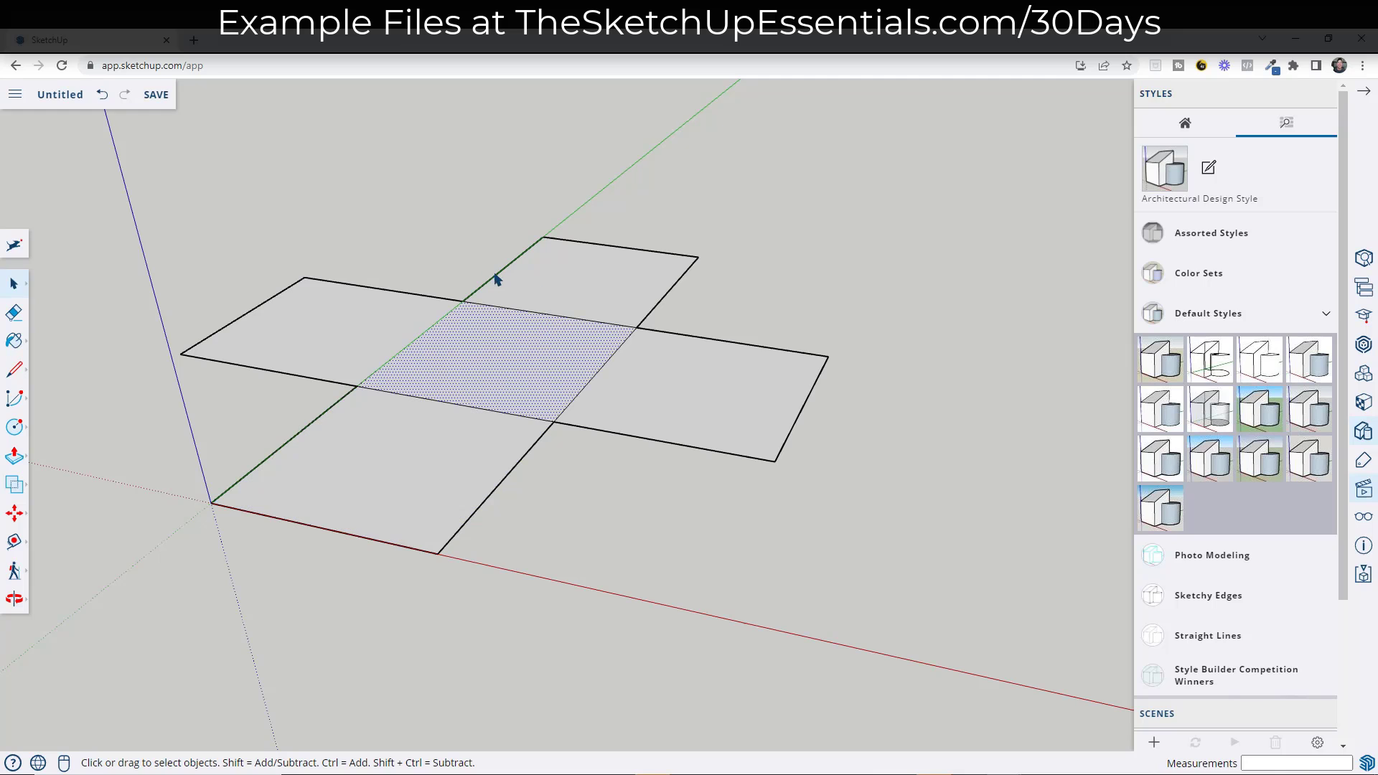
pyautogui.click(667, 293)
pyautogui.click(367, 320)
pyautogui.click(463, 344)
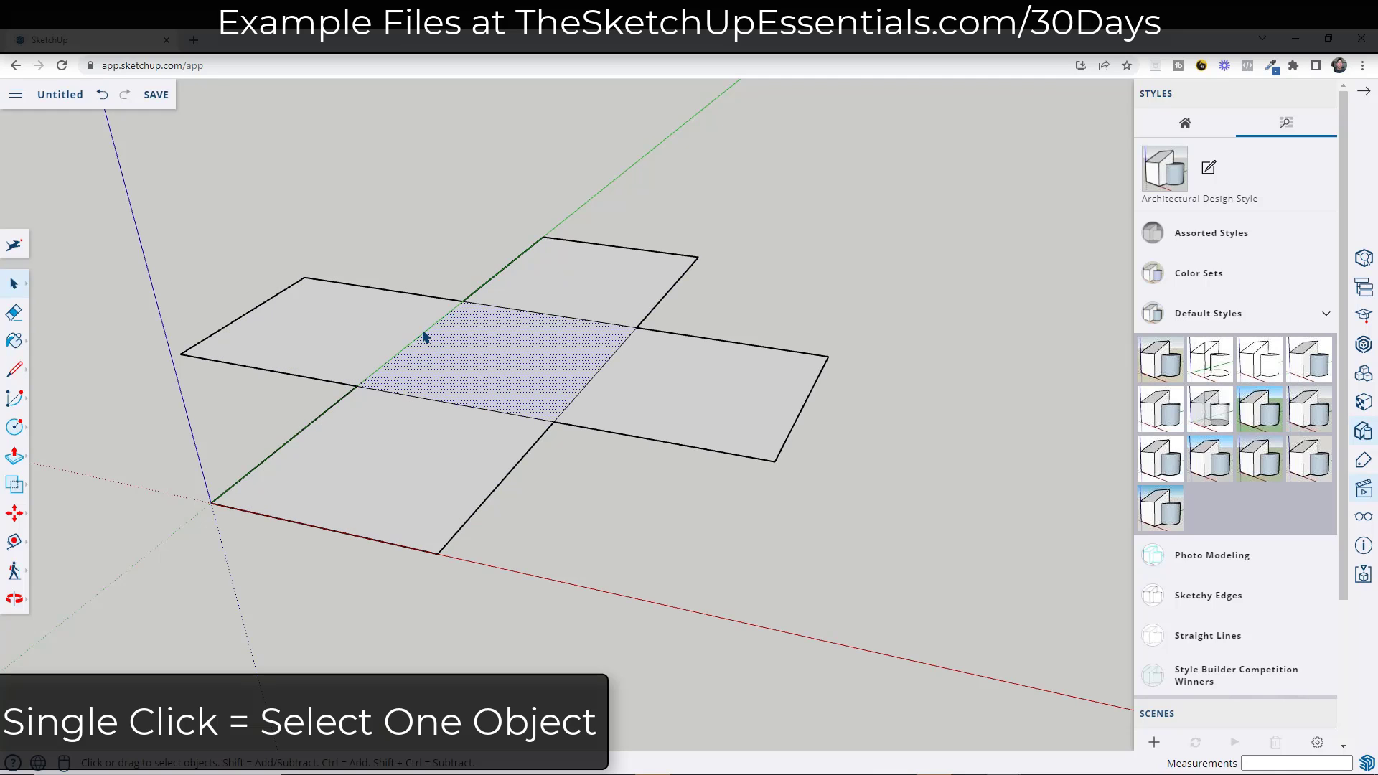
pyautogui.click(424, 332)
pyautogui.click(598, 374)
# Step: Build up a selection of several outer edges around the cross one by one and clear it
pyautogui.click(290, 374)
pyautogui.keyDown('ctrl'); pyautogui.click(301, 431); pyautogui.keyUp('ctrl')
pyautogui.keyDown('ctrl'); pyautogui.click(282, 520); pyautogui.keyUp('ctrl')
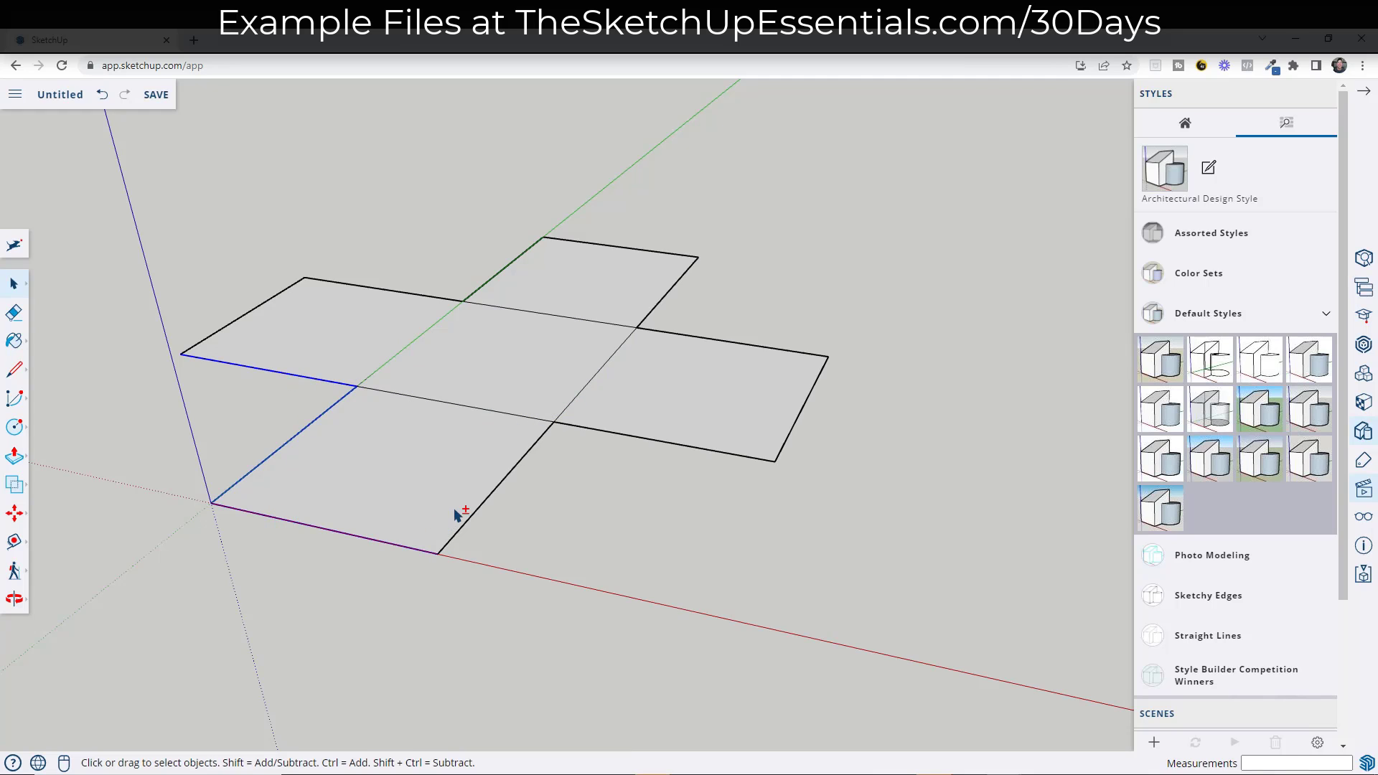
pyautogui.keyDown('ctrl'); pyautogui.click(483, 502); pyautogui.keyUp('ctrl')
pyautogui.keyDown('ctrl'); pyautogui.click(620, 438); pyautogui.keyUp('ctrl')
pyautogui.keyDown('ctrl'); pyautogui.click(795, 424); pyautogui.keyUp('ctrl')
pyautogui.keyDown('ctrl'); pyautogui.click(728, 344); pyautogui.keyUp('ctrl')
pyautogui.click(746, 257)
pyautogui.moveTo(652, 447); pyautogui.dragTo(606, 437, button='middle')
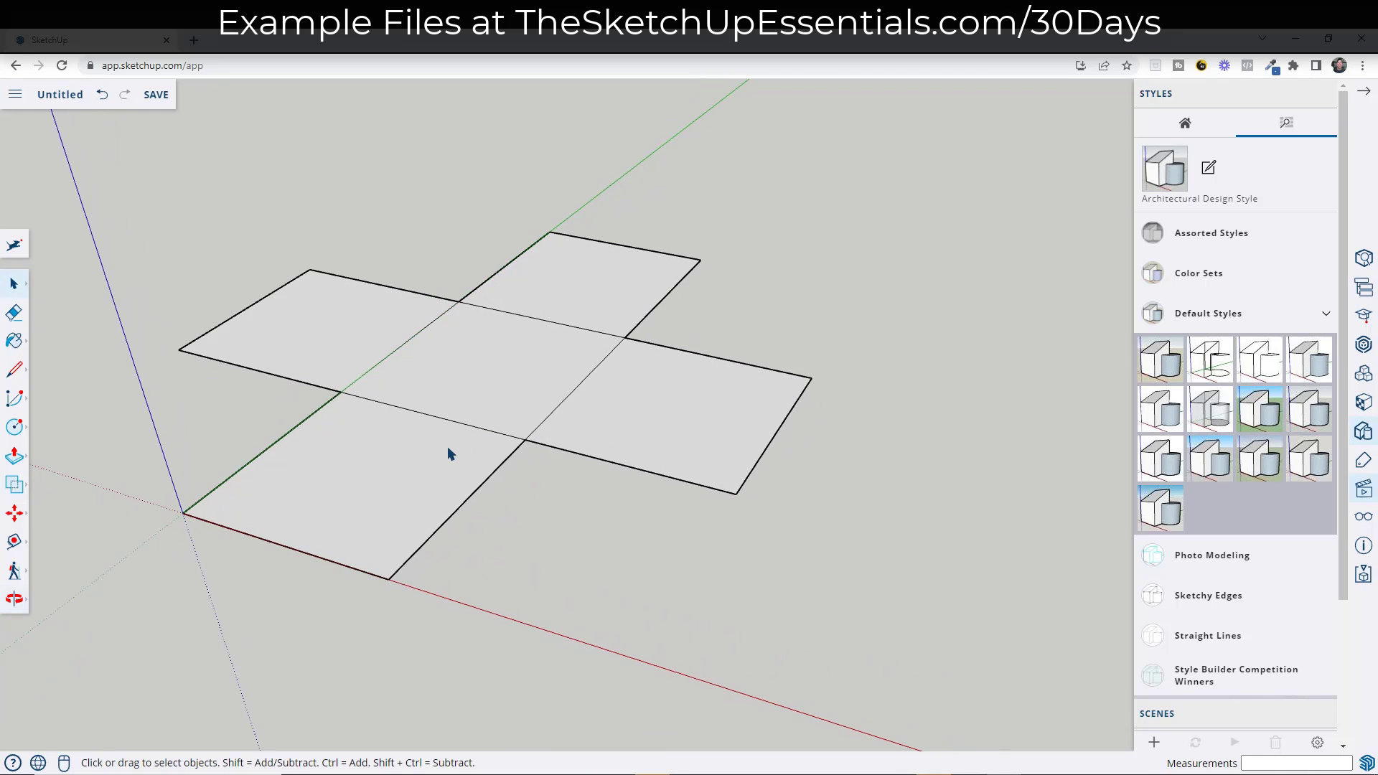
# Step: Select the cross's side arm, centre face and far arm in turn, each together with its bounding edges
pyautogui.doubleClick(366, 333)
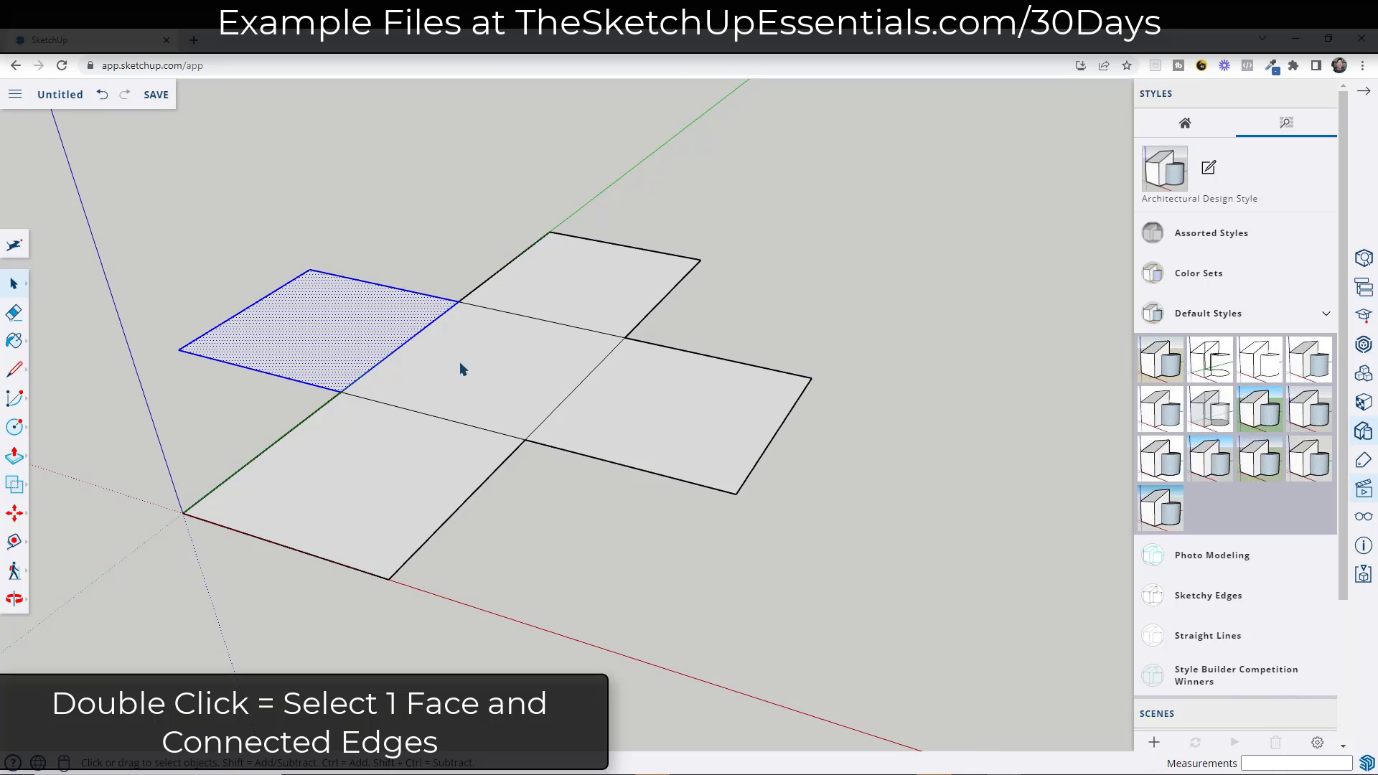
pyautogui.doubleClick(500, 380)
pyautogui.doubleClick(596, 284)
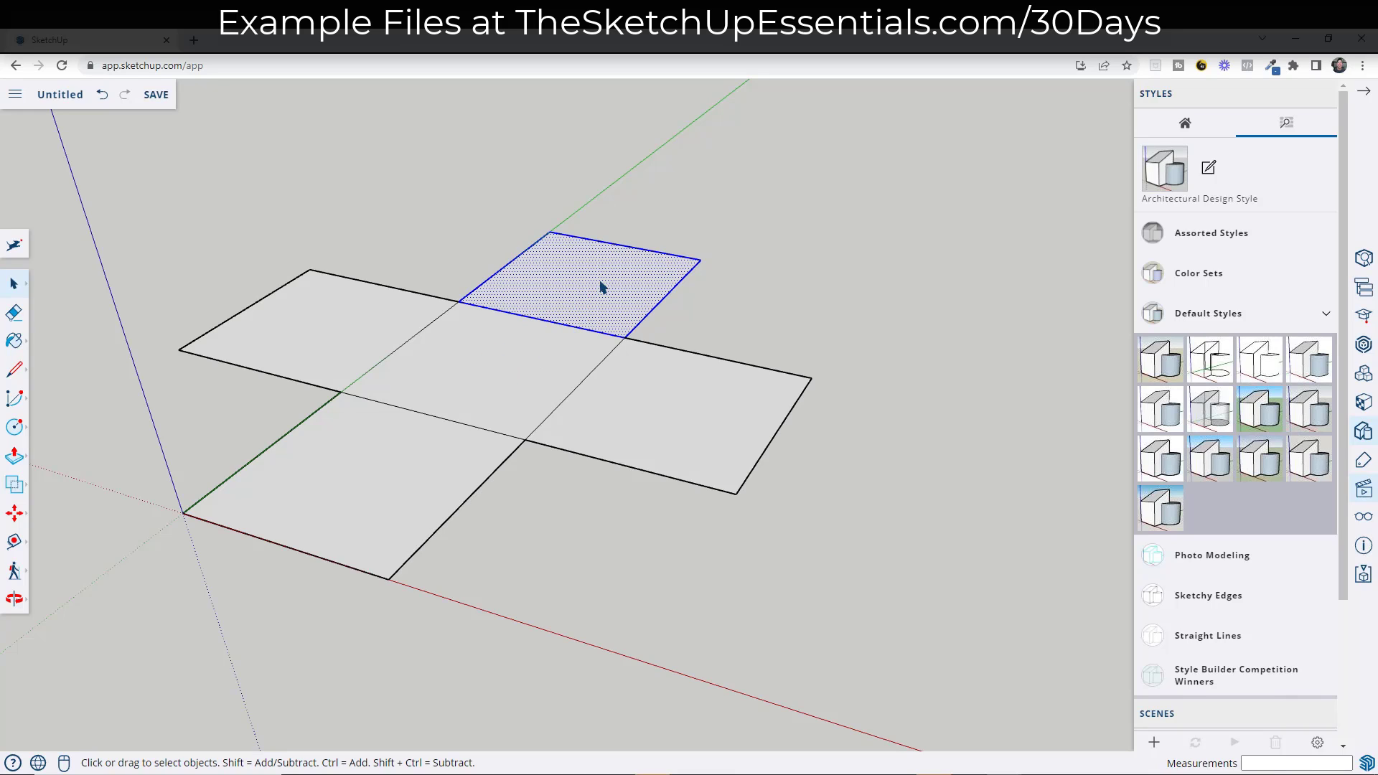
# Step: Add the centre and near faces with their edges to the selection, covering the strip along the green axis
pyautogui.keyDown('shift'); pyautogui.click(504, 387); pyautogui.keyUp('shift')
pyautogui.keyDown('shift'); pyautogui.click(410, 448); pyautogui.keyUp('shift')
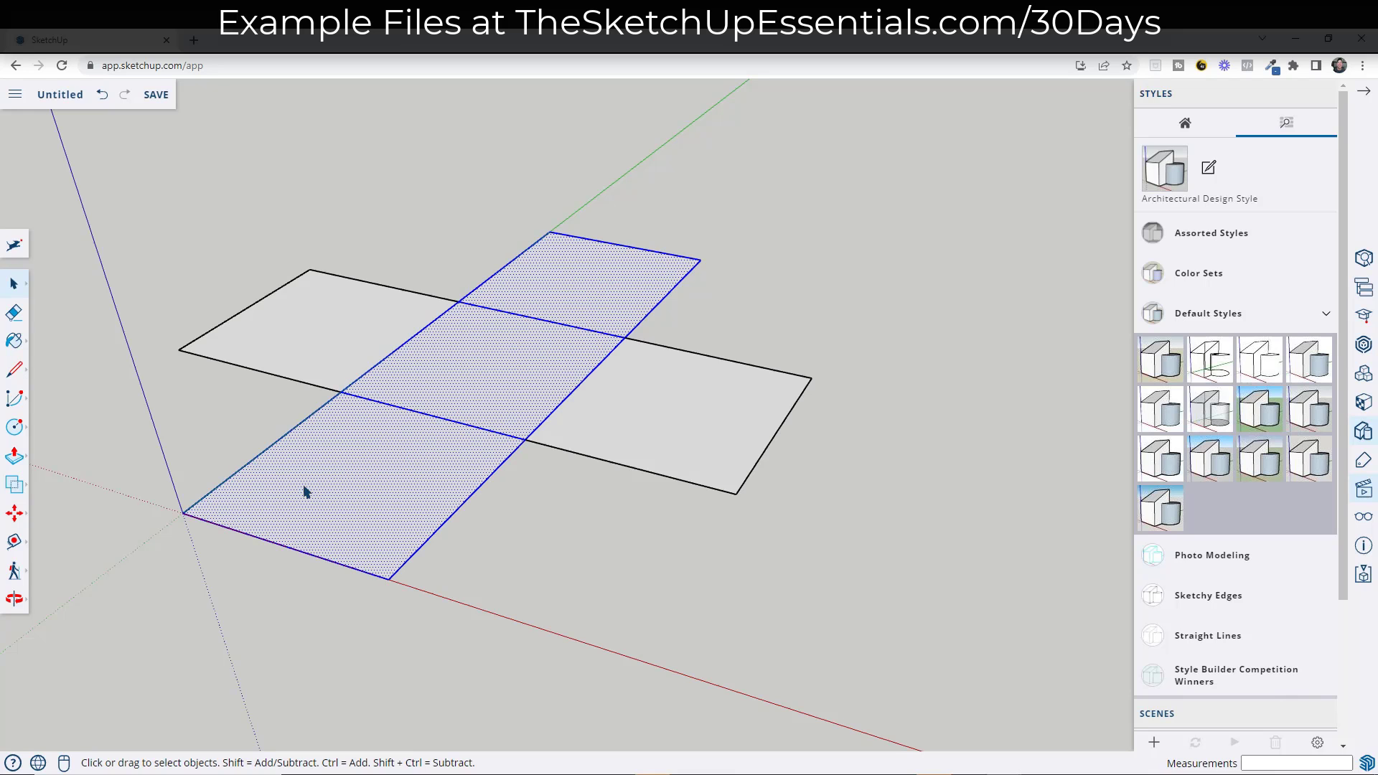
pyautogui.moveTo(282, 531); pyautogui.dragTo(517, 483, button='middle')
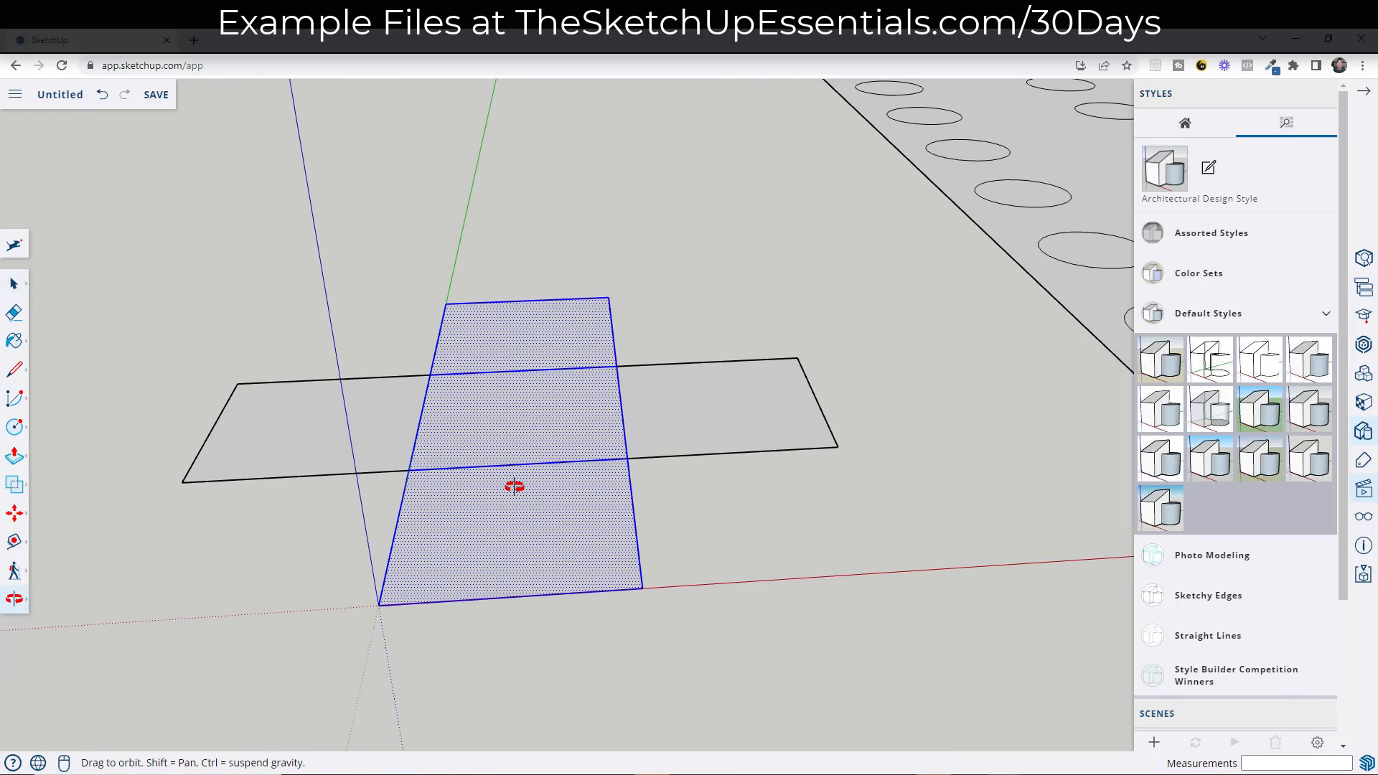
pyautogui.scroll(-3, 612, 391)
pyautogui.moveTo(417, 240); pyautogui.dragTo(674, 616)
pyautogui.moveTo(578, 400); pyautogui.dragTo(477, 400, button='middle')
pyautogui.scroll(2, 425, 336)
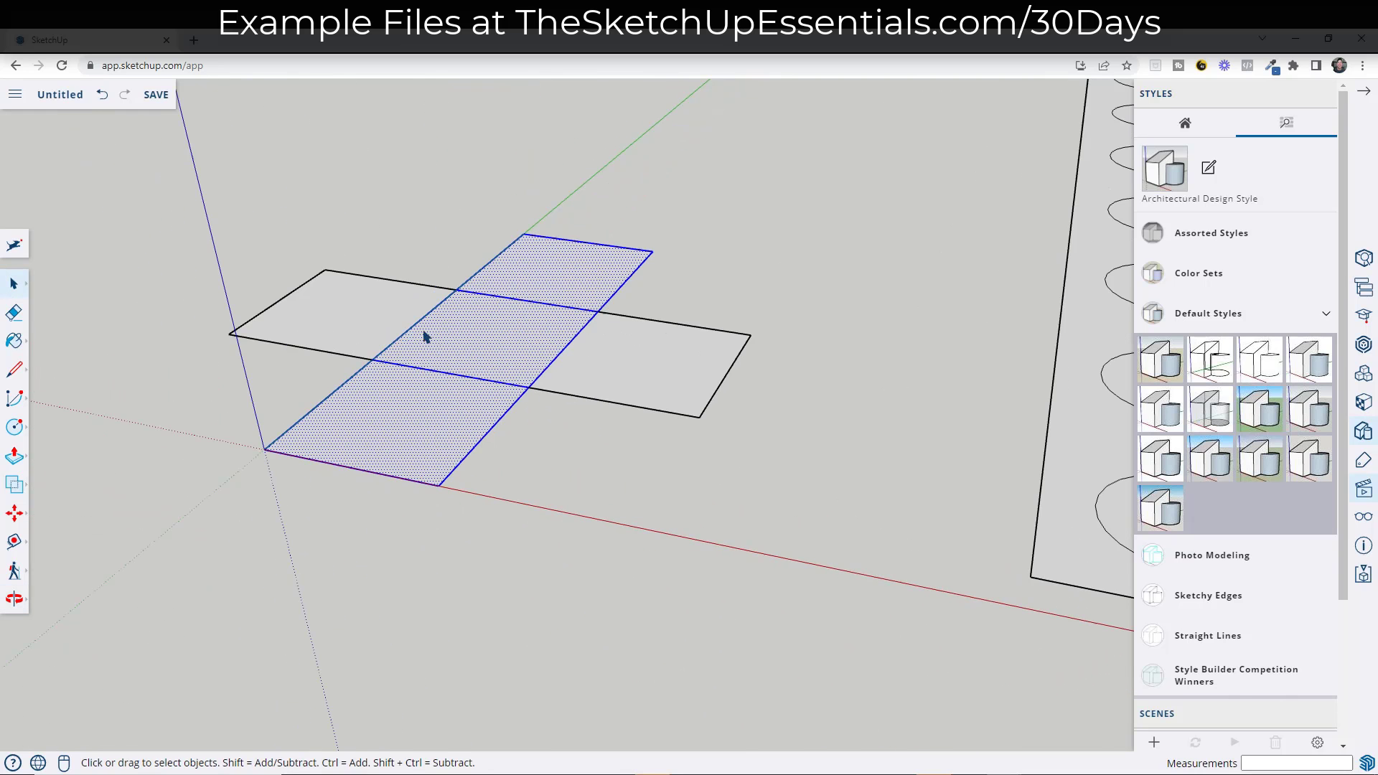
# Step: Select the cross's four outer faces with their edges, leaving out the centre face, and try moving them together
pyautogui.click(318, 304)
pyautogui.keyDown('shift'); pyautogui.click(393, 408); pyautogui.keyUp('shift')
pyautogui.keyDown('shift'); pyautogui.click(648, 371); pyautogui.keyUp('shift')
pyautogui.keyDown('shift'); pyautogui.click(596, 267); pyautogui.keyUp('shift')
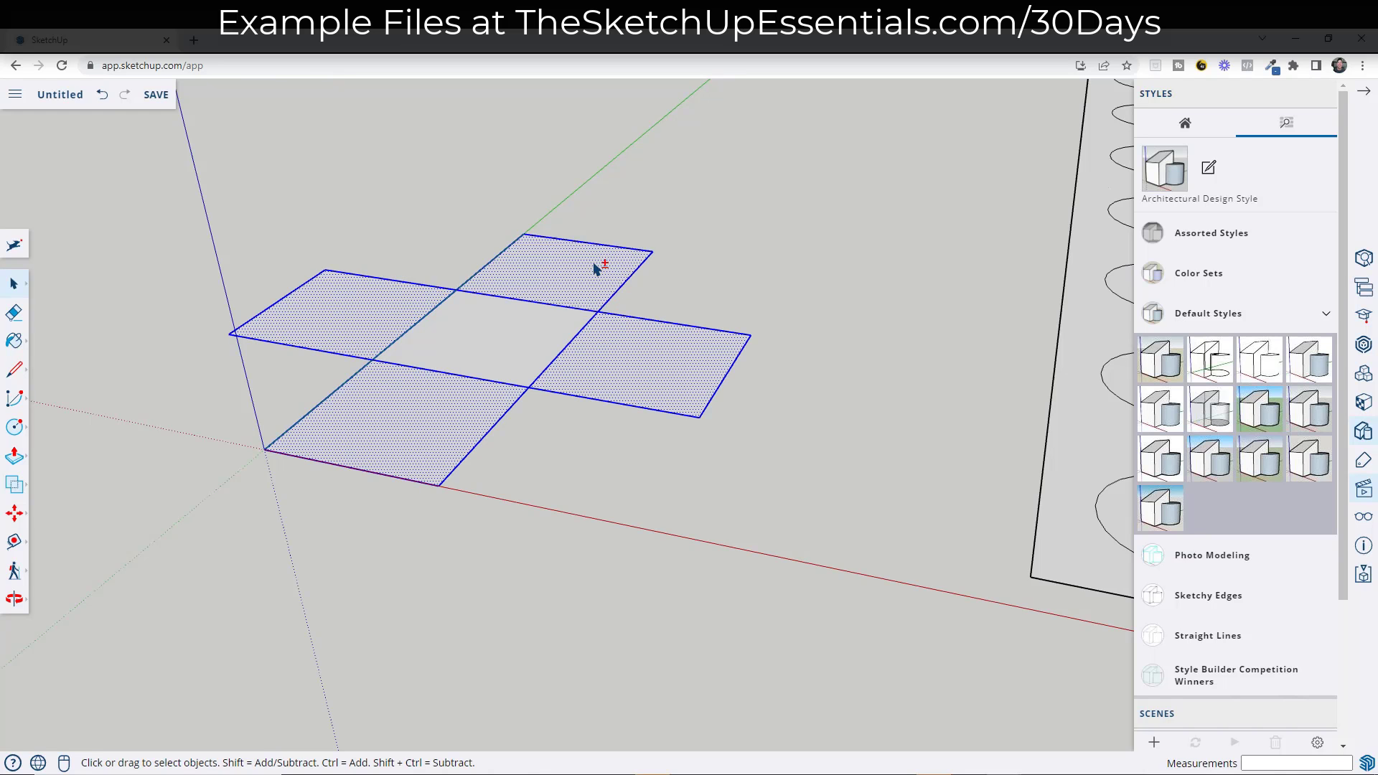
pyautogui.press('m')
pyautogui.click(659, 359)
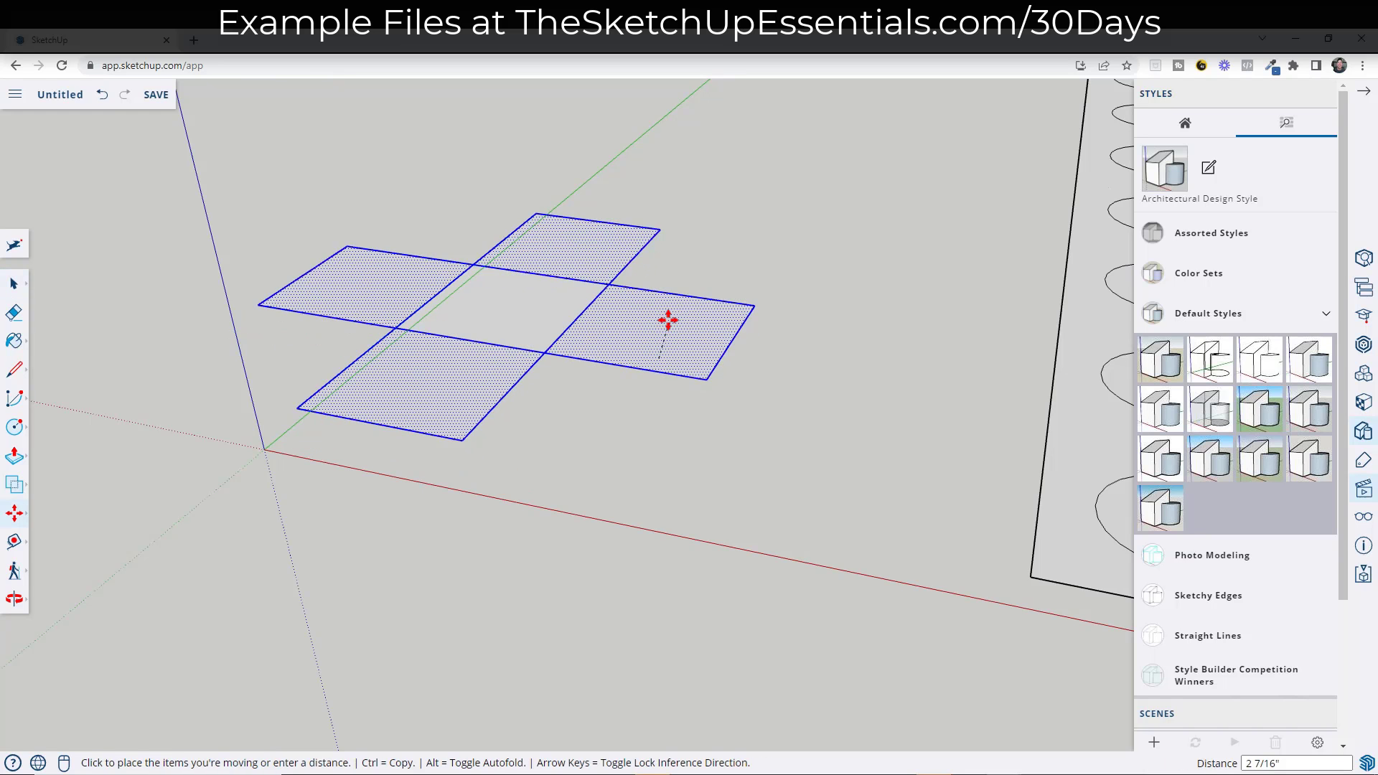
pyautogui.press('space')
pyautogui.moveTo(609, 371); pyautogui.dragTo(615, 377, button='middle')
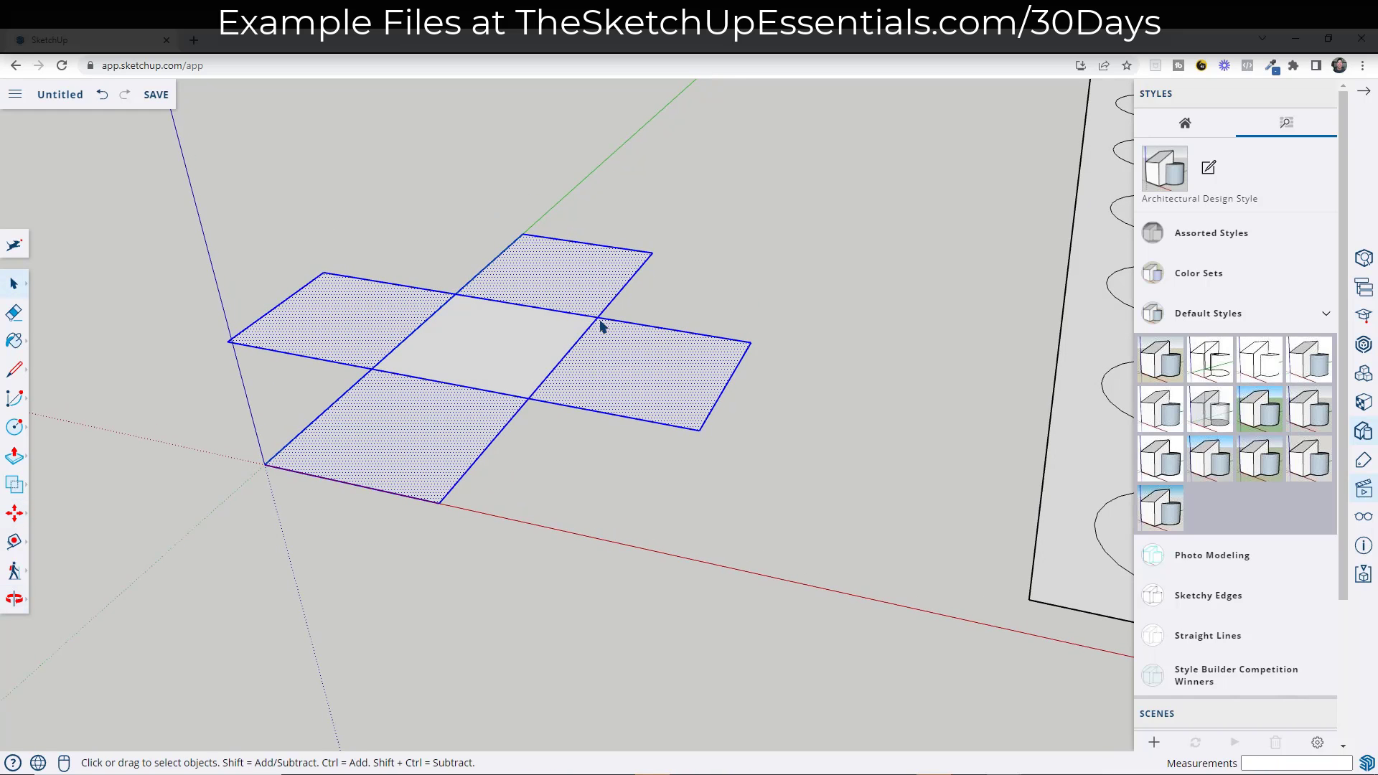
# Step: Draw a 24-sided circle with a radius of about 2 7/16" on the ground in front of the cross
pyautogui.scroll(-5, 584, 375)
pyautogui.scroll(2, 567, 387)
pyautogui.press('c')
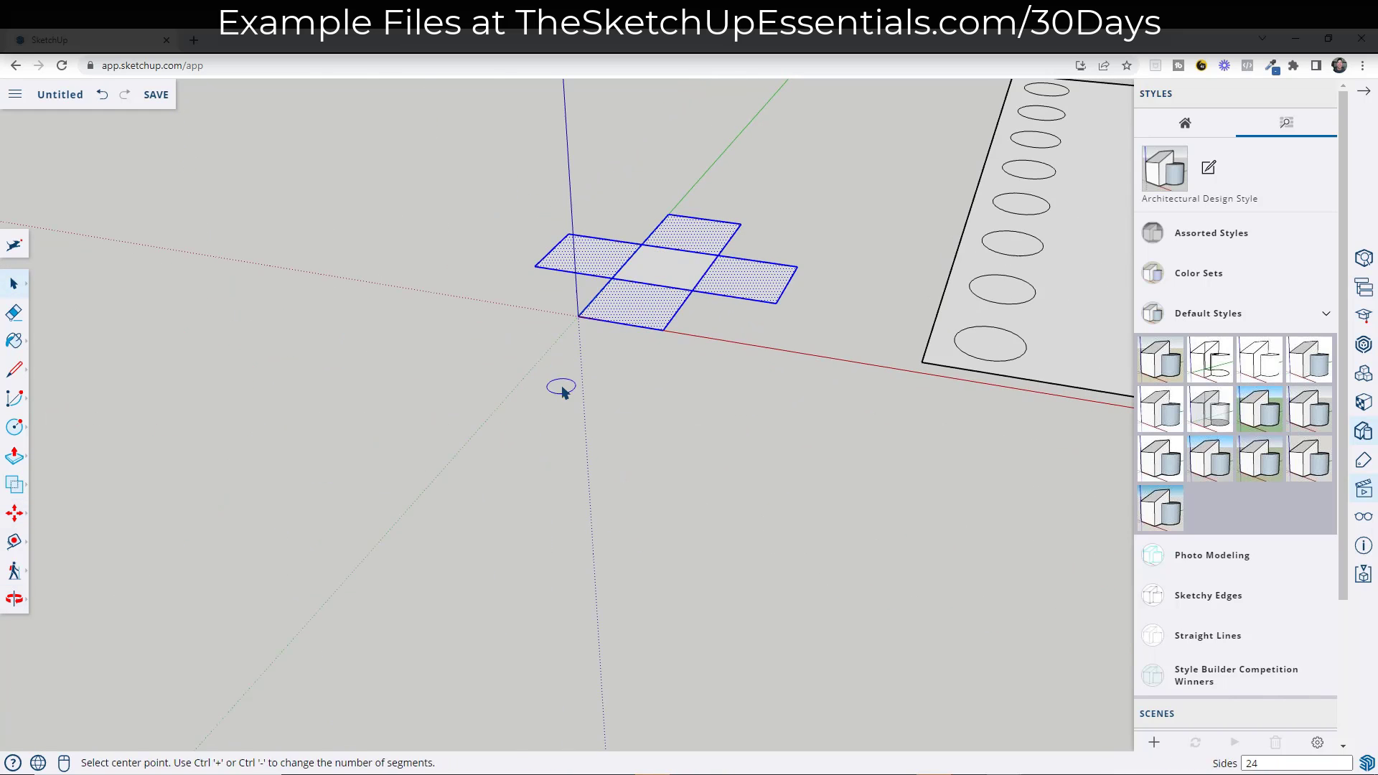
pyautogui.click(545, 392)
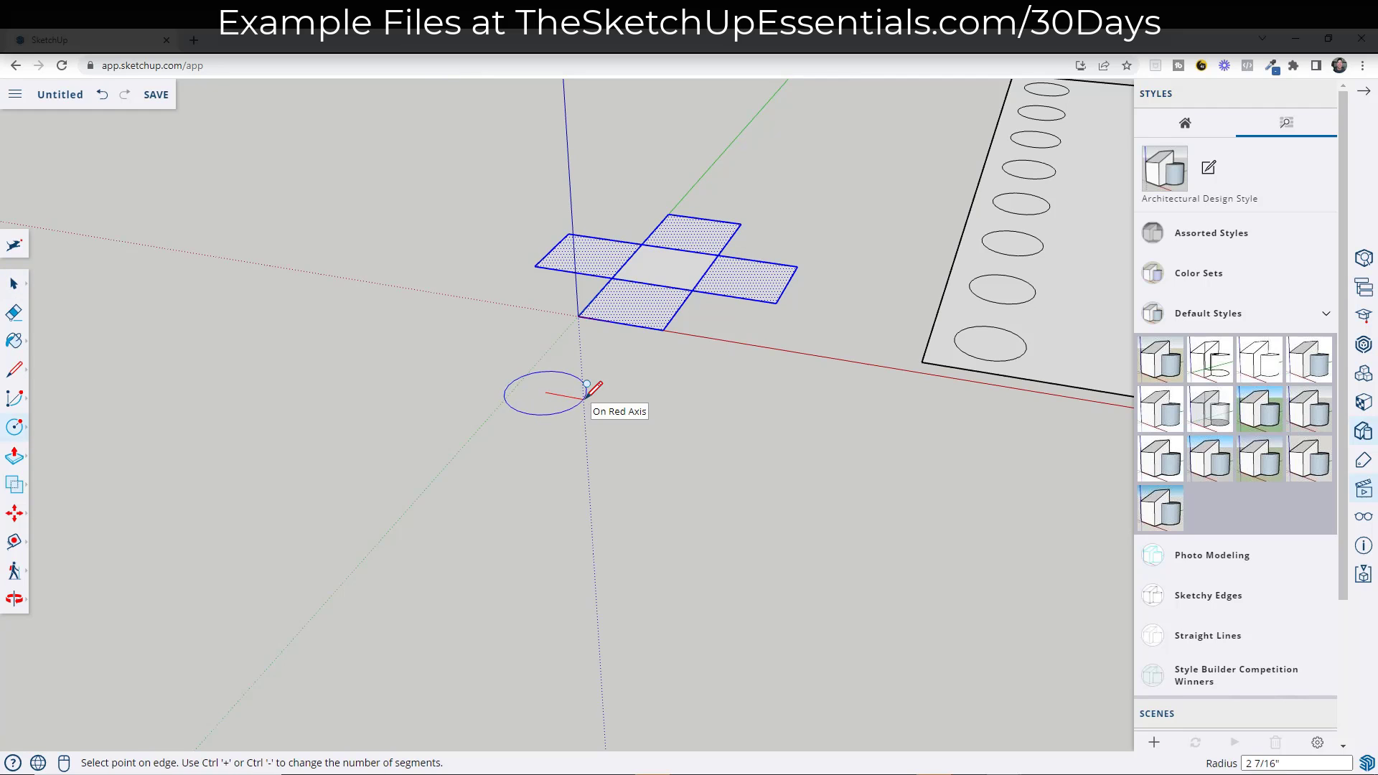
pyautogui.click(587, 386)
pyautogui.press('space')
pyautogui.scroll(3, 556, 393)
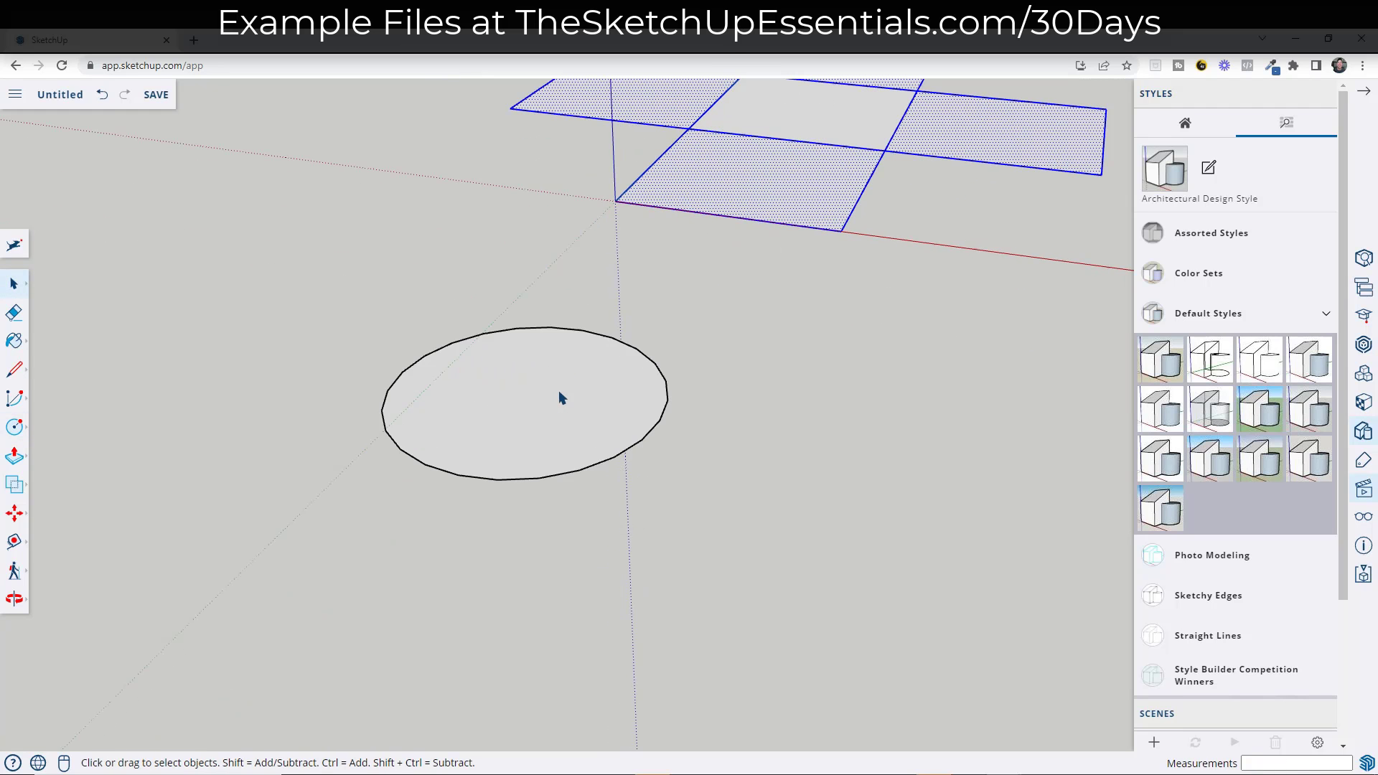
# Step: Explode the circle's outline into separate edges, select several of the segments and clear the selection
pyautogui.rightClick(663, 419)
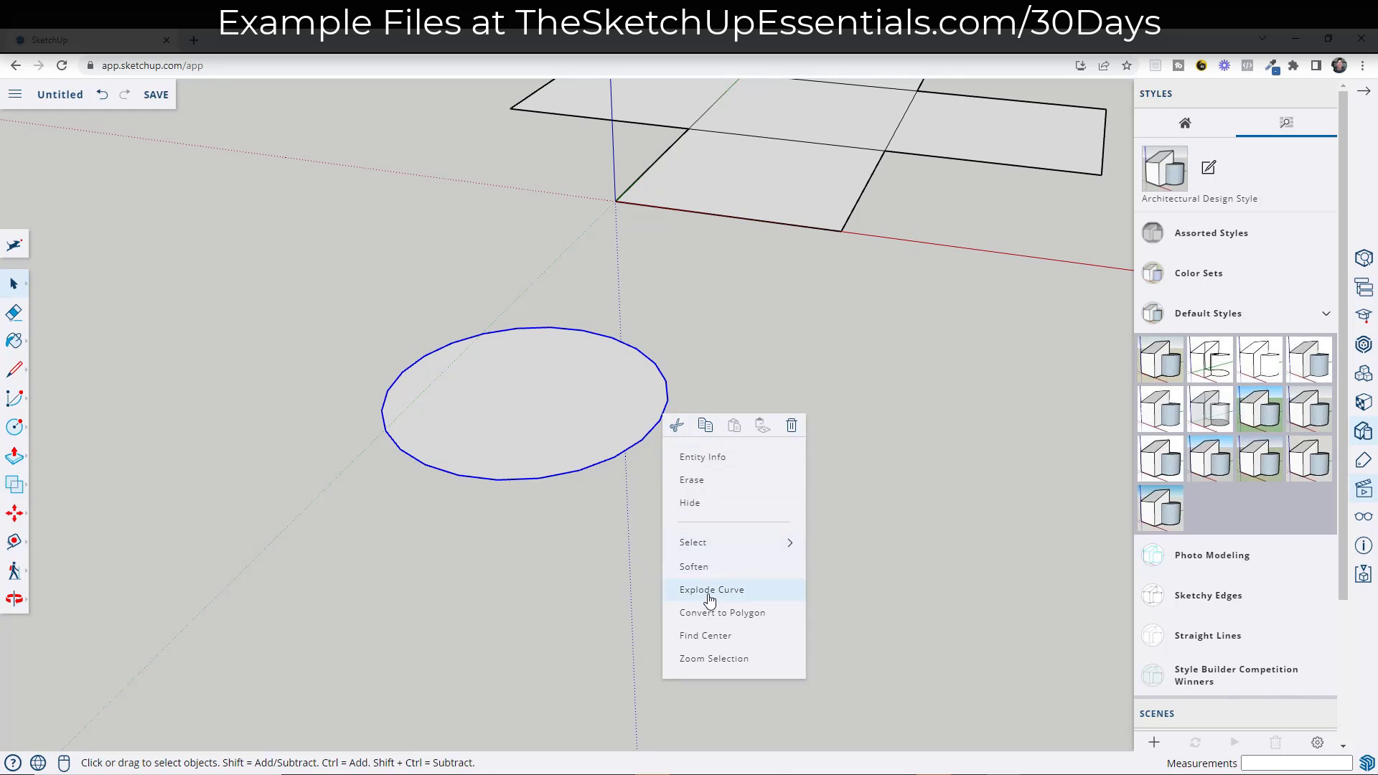
pyautogui.click(705, 594)
pyautogui.click(673, 459)
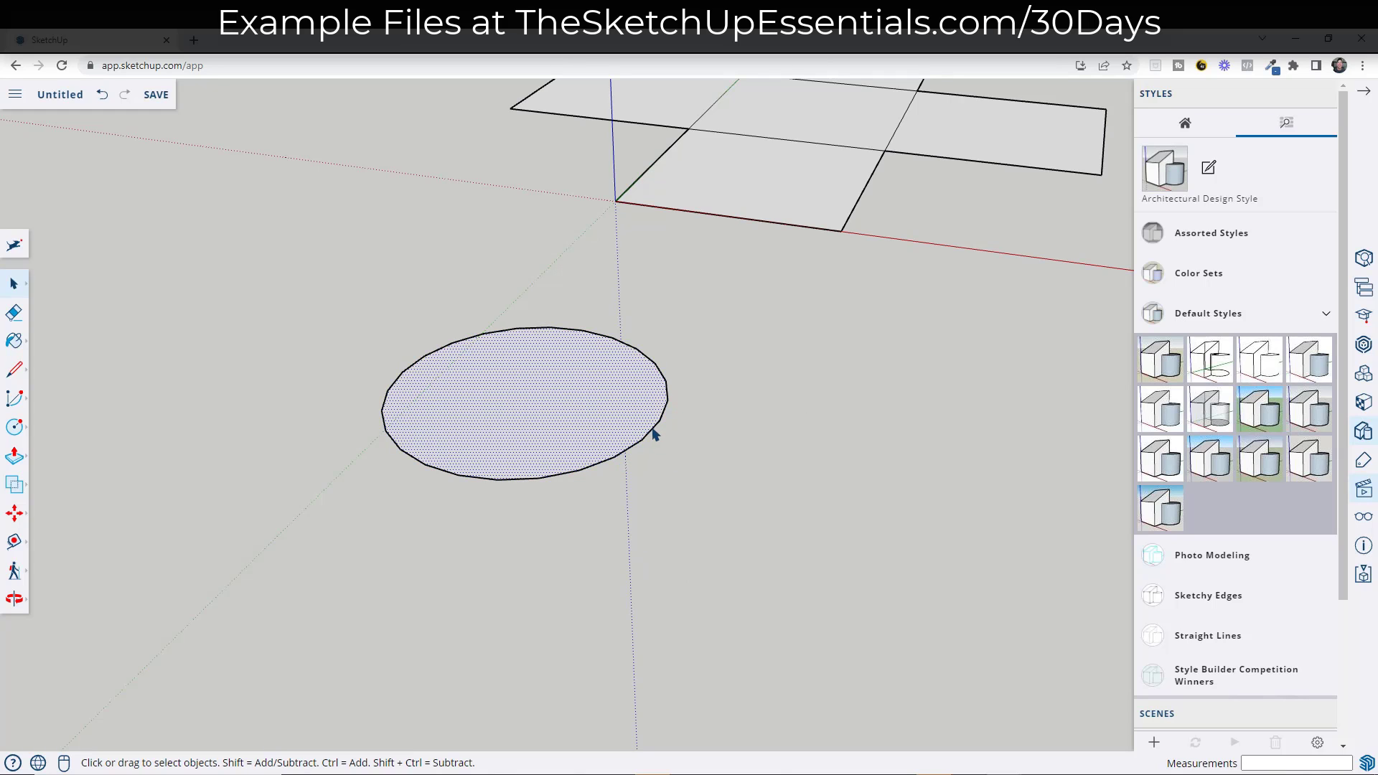
pyautogui.keyDown('ctrl'); pyautogui.click(664, 418); pyautogui.keyUp('ctrl')
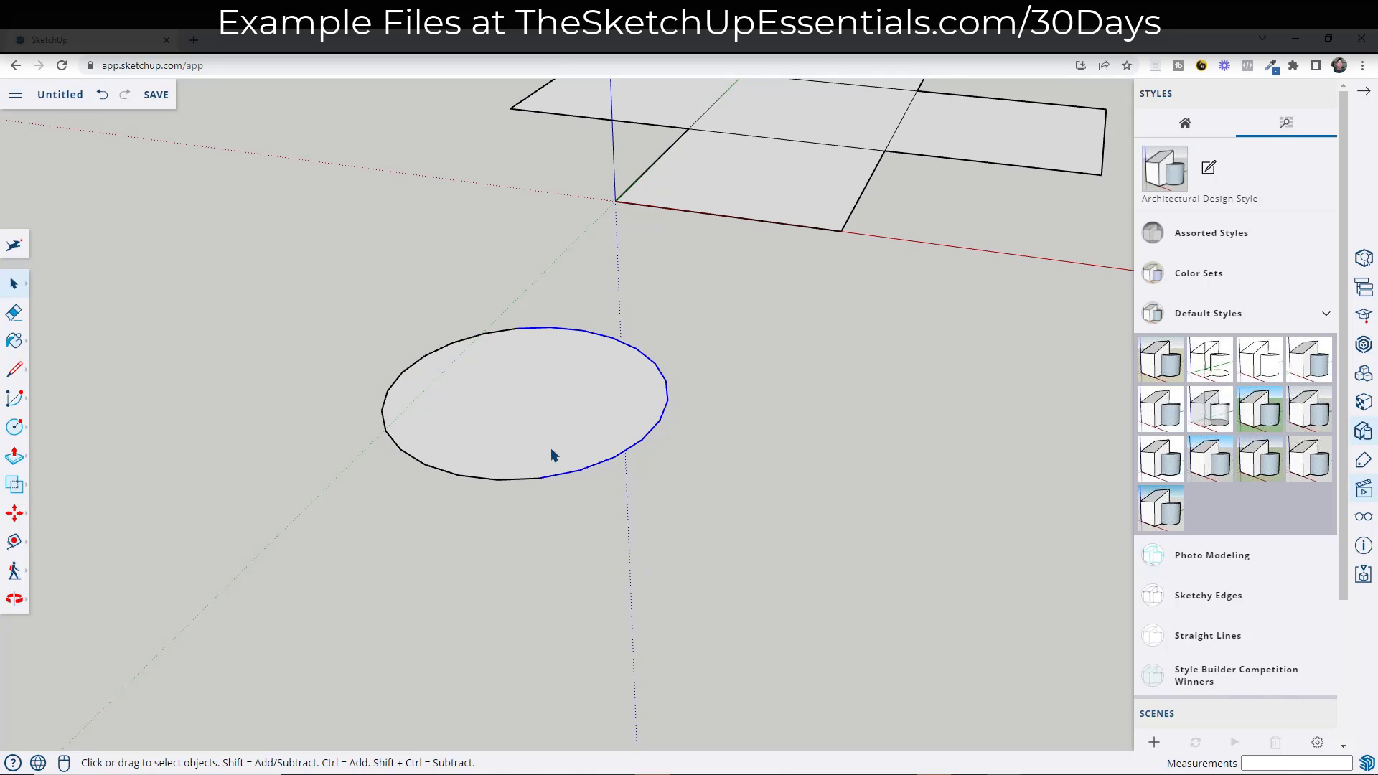
pyautogui.click(729, 406)
# Step: Select the circle's face with all its edges and remove the face, keeping only the outline segments selected
pyautogui.moveTo(303, 283); pyautogui.dragTo(750, 532)
pyautogui.click(603, 415)
pyautogui.scroll(3, 614, 422)
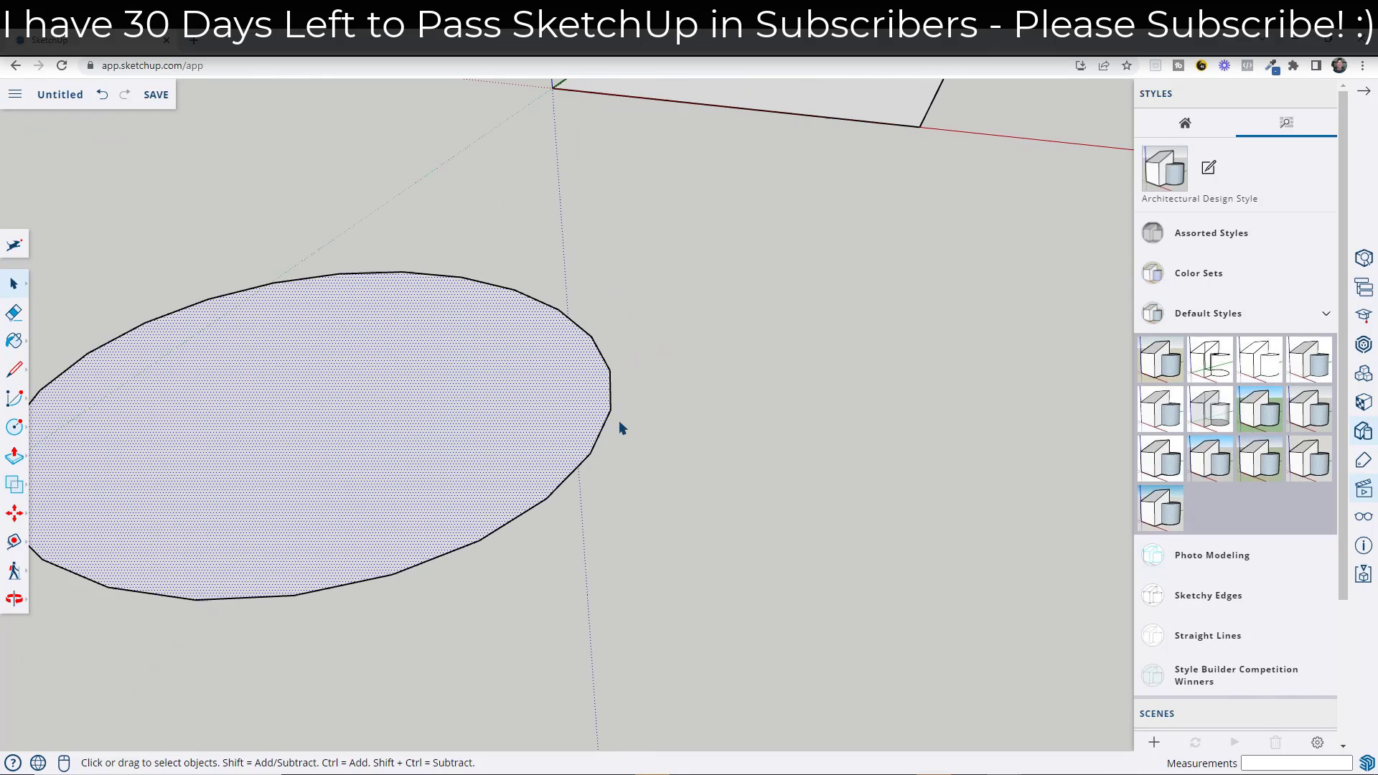
pyautogui.scroll(-3, 688, 380)
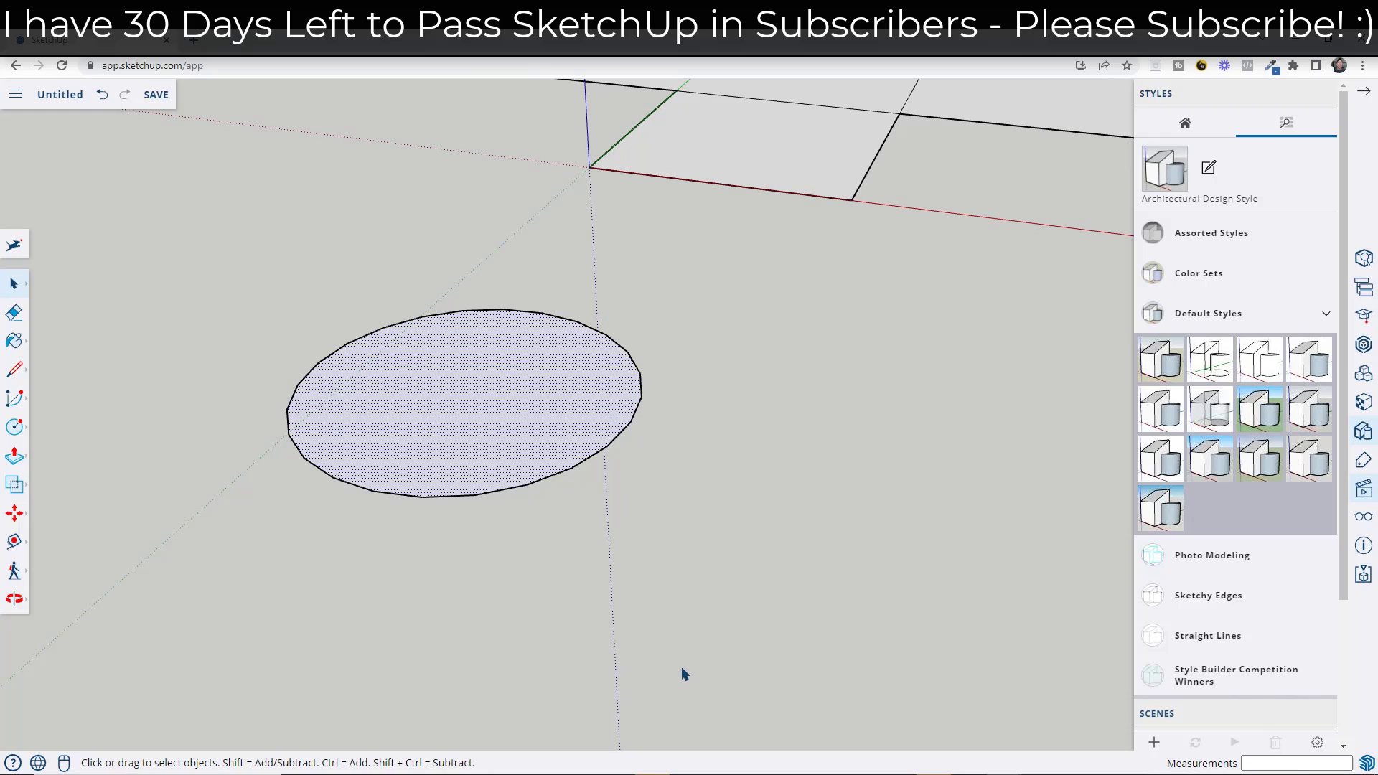
pyautogui.doubleClick(490, 399)
pyautogui.keyDown('shift'); pyautogui.click(483, 396); pyautogui.keyUp('shift')
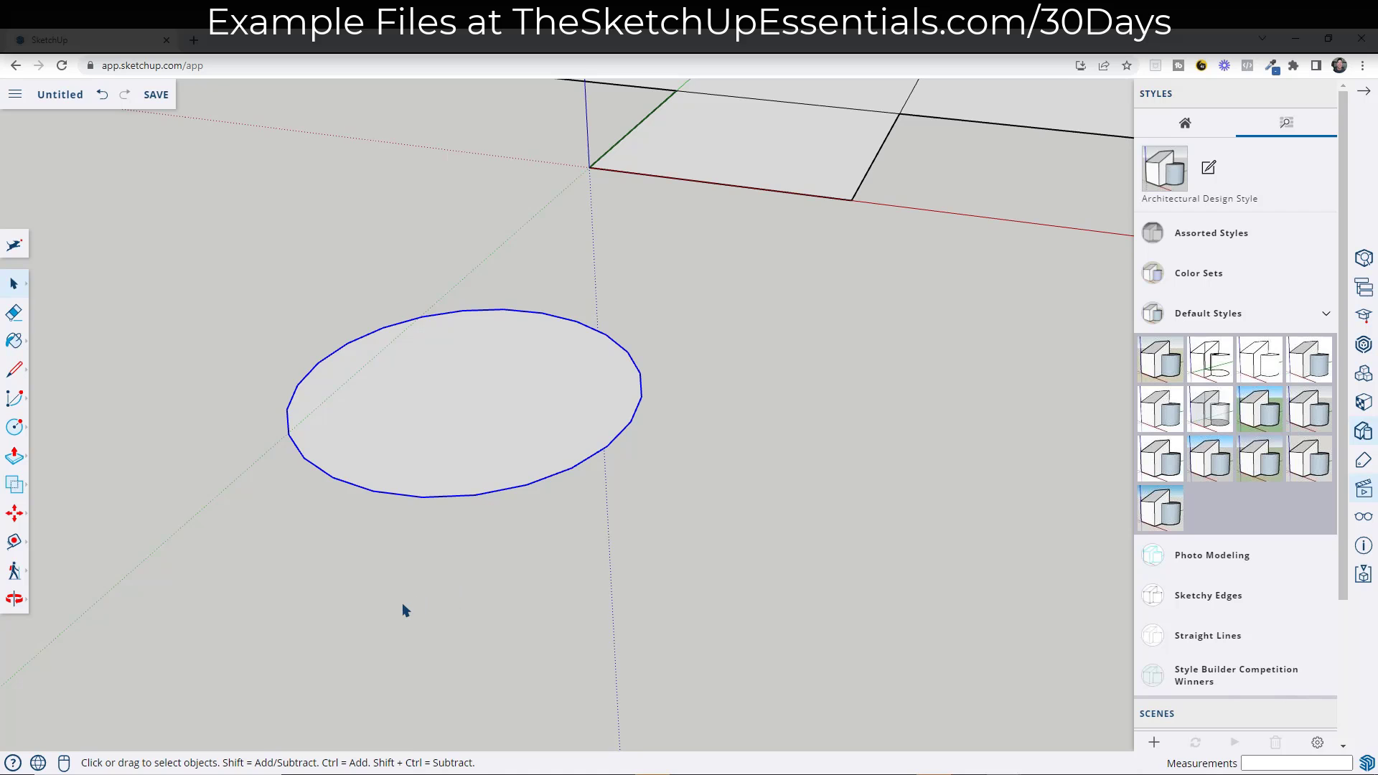
pyautogui.scroll(-3, 417, 593)
pyautogui.scroll(4, 637, 323)
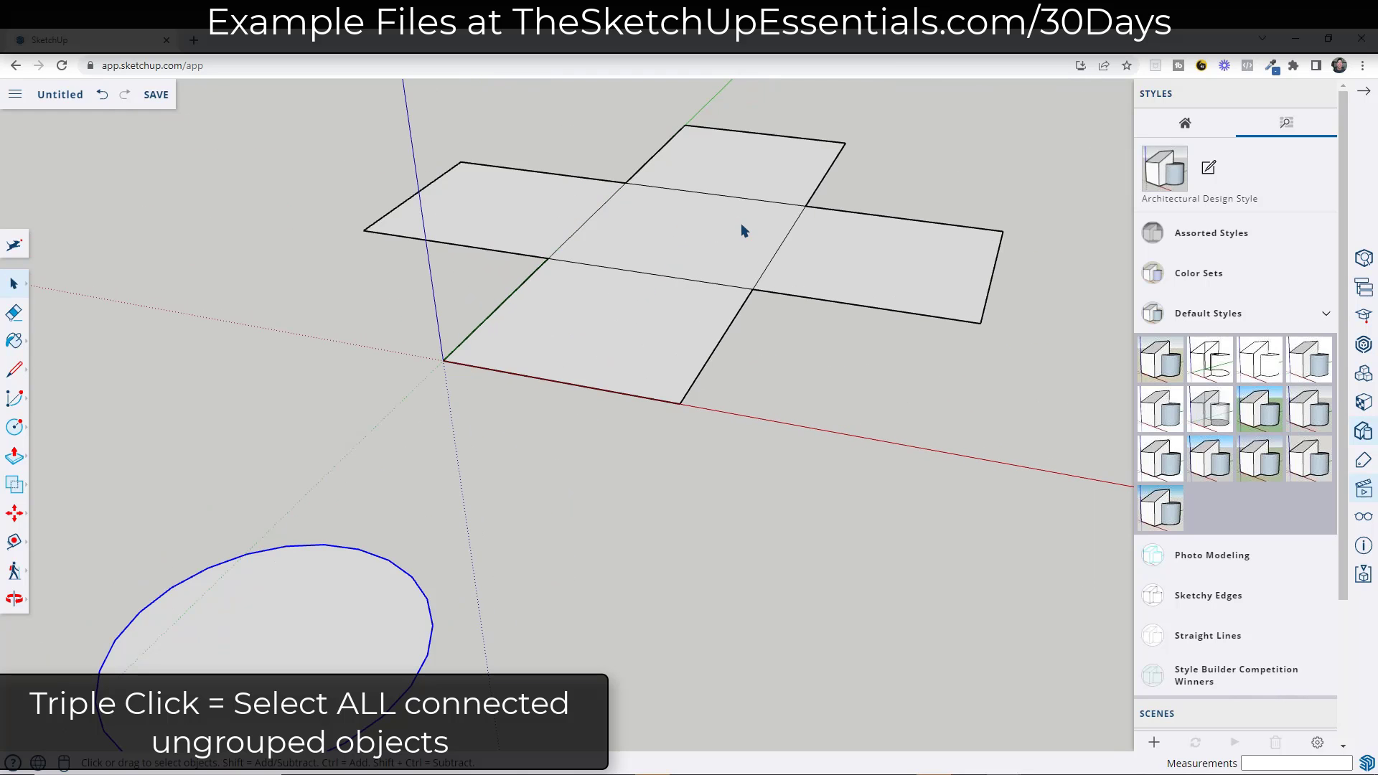
# Step: Select all connected faces and edges of the cross at once
pyautogui.tripleClick(703, 228)
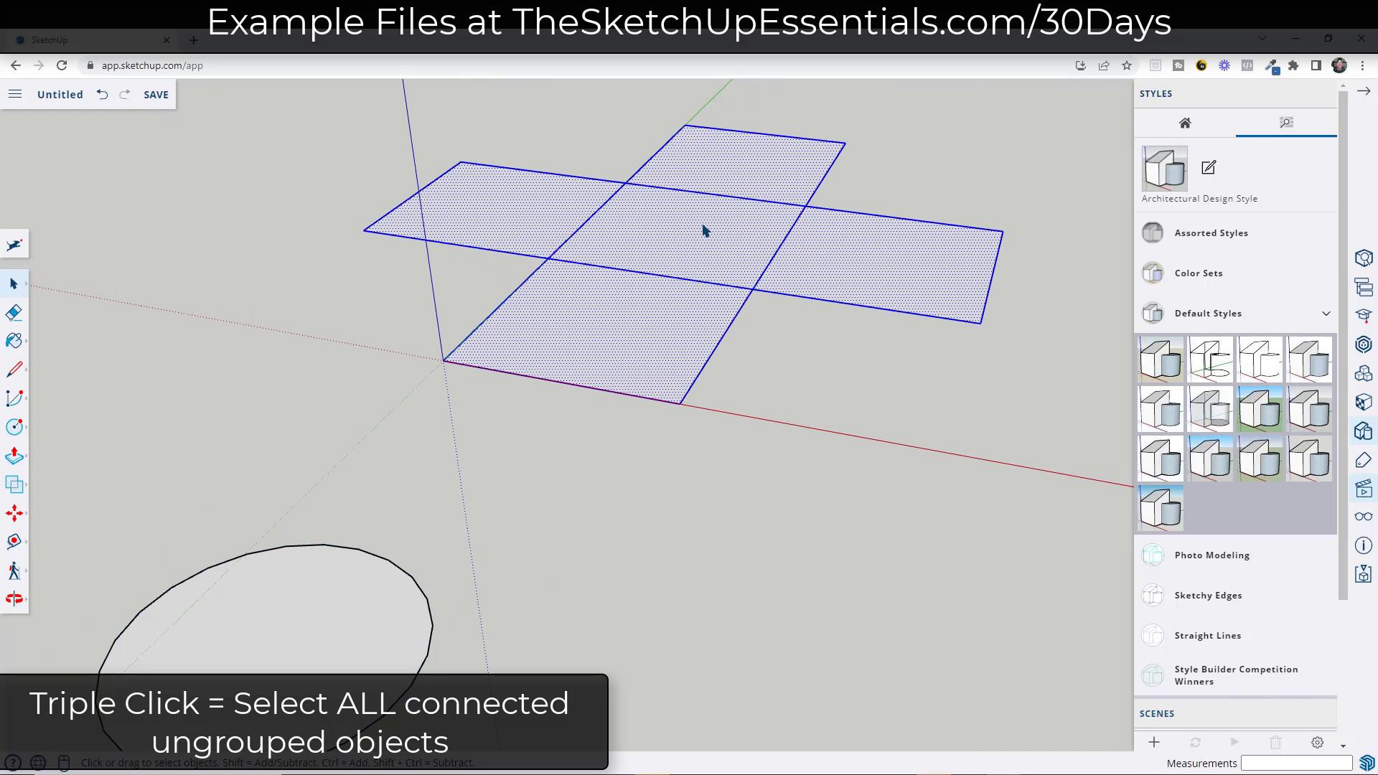
pyautogui.scroll(-3, 704, 229)
pyautogui.scroll(4, 744, 240)
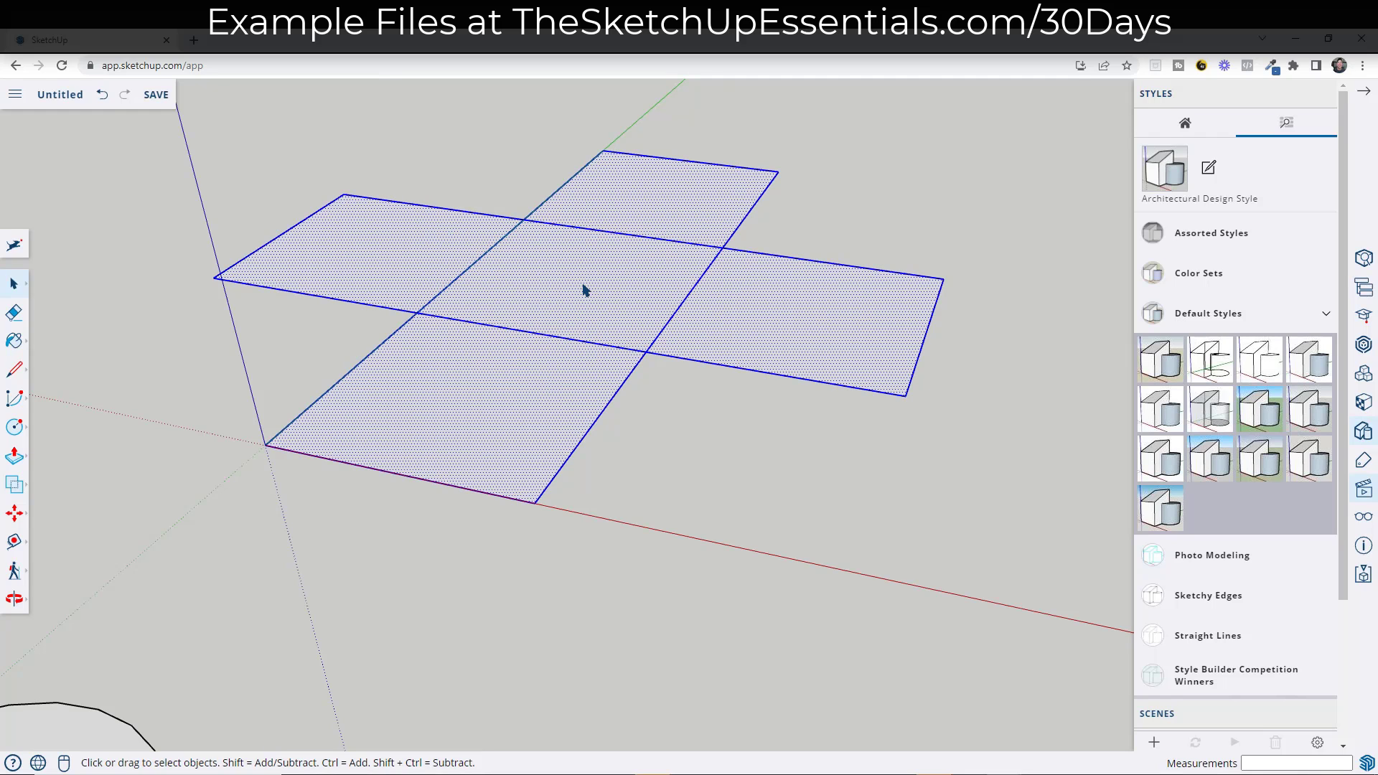
# Step: Select single cross faces with their bounding edges in turn, finishing with the entire connected shape
pyautogui.doubleClick(379, 269)
pyautogui.doubleClick(517, 286)
pyautogui.doubleClick(630, 200)
pyautogui.tripleClick(566, 285)
pyautogui.tripleClick(564, 286)
# Step: Push/Pull the cross's side arm pointing along the positive red axis upward into a box
pyautogui.press('p')
pyautogui.click(830, 299)
pyautogui.click(859, 188)
pyautogui.moveTo(557, 316); pyautogui.dragTo(883, 291, button='middle')
pyautogui.press('space')
# Step: Select the whole raised box and make it a group
pyautogui.moveTo(658, 84); pyautogui.dragTo(1066, 375)
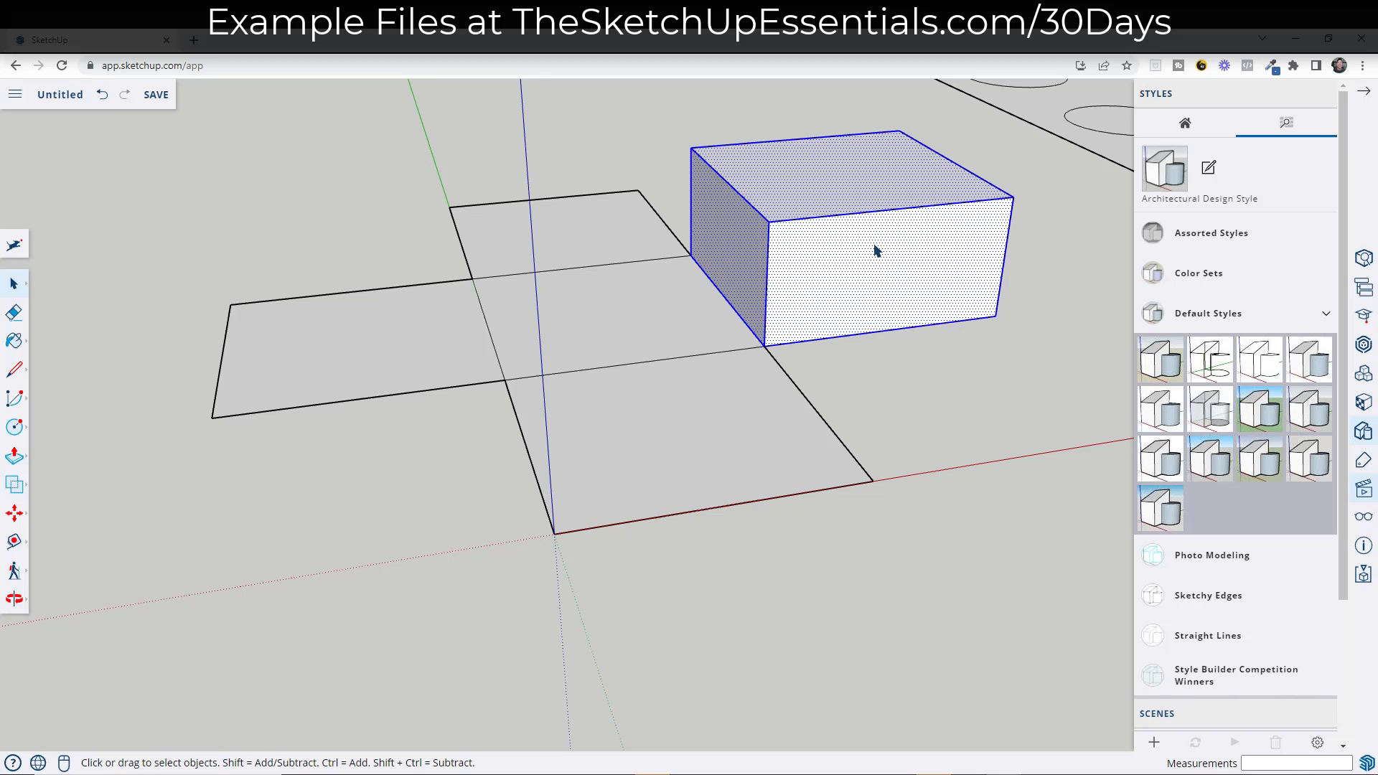
pyautogui.rightClick(876, 250)
pyautogui.click(918, 479)
# Step: Select the box group on its own and the remaining connected cross geometry separately from it
pyautogui.moveTo(969, 409); pyautogui.dragTo(580, 368, button='middle')
pyautogui.tripleClick(524, 300)
pyautogui.moveTo(525, 300); pyautogui.dragTo(651, 352, button='middle')
pyautogui.click(689, 347)
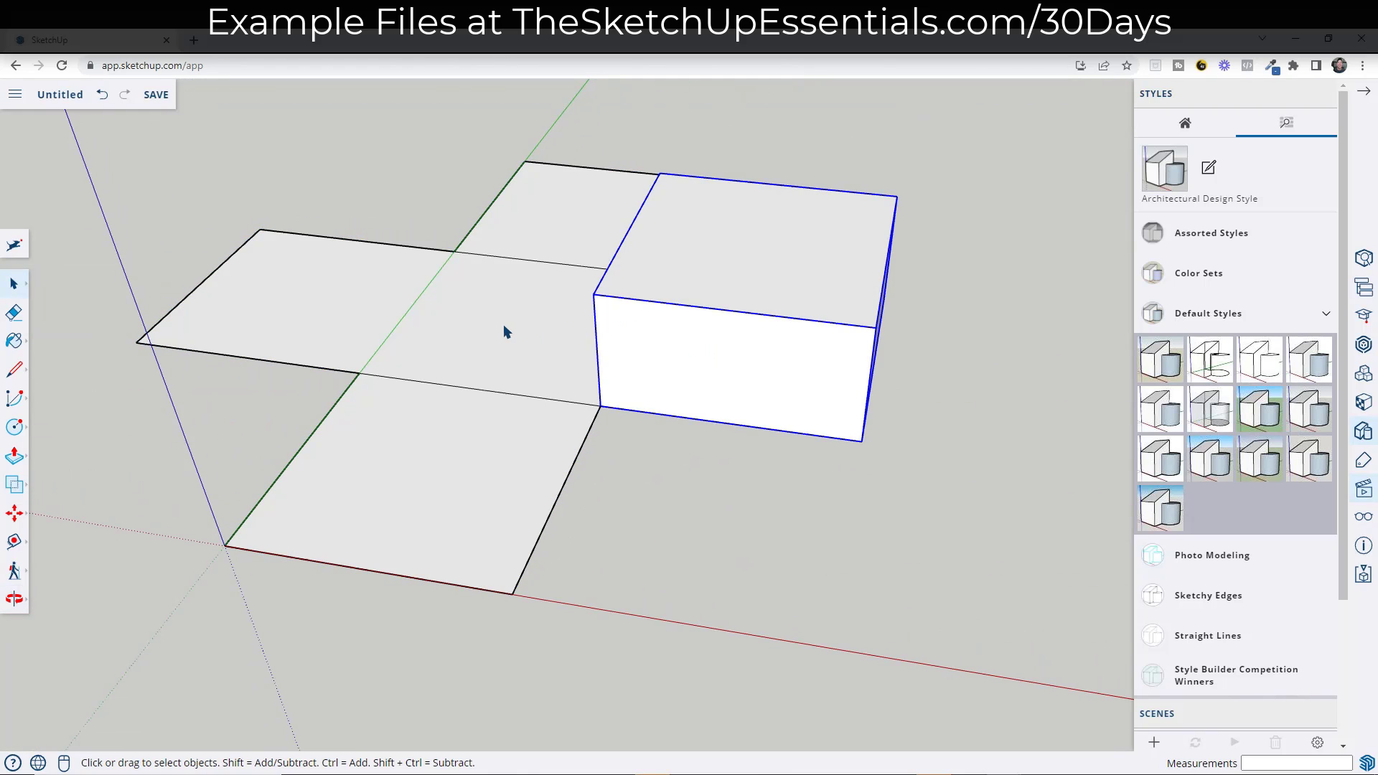
pyautogui.tripleClick(427, 349)
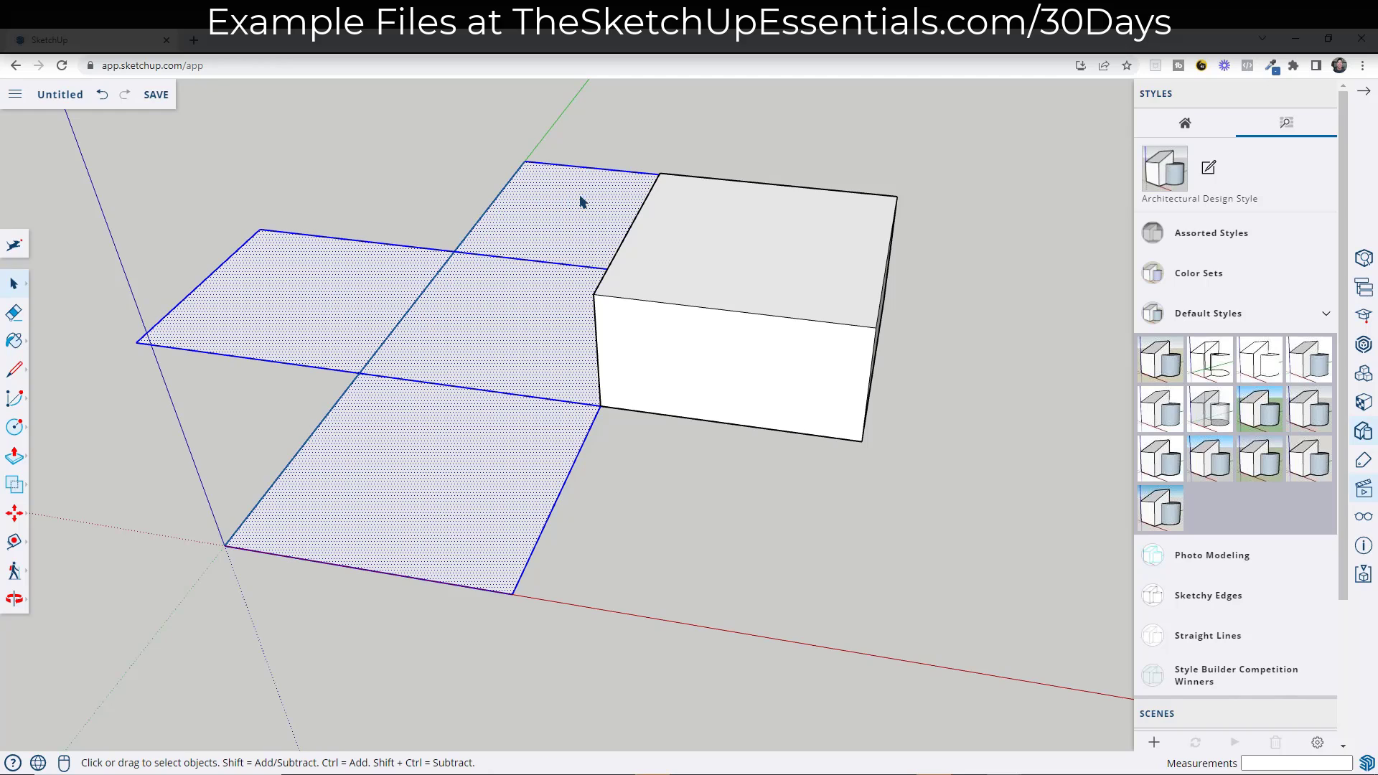
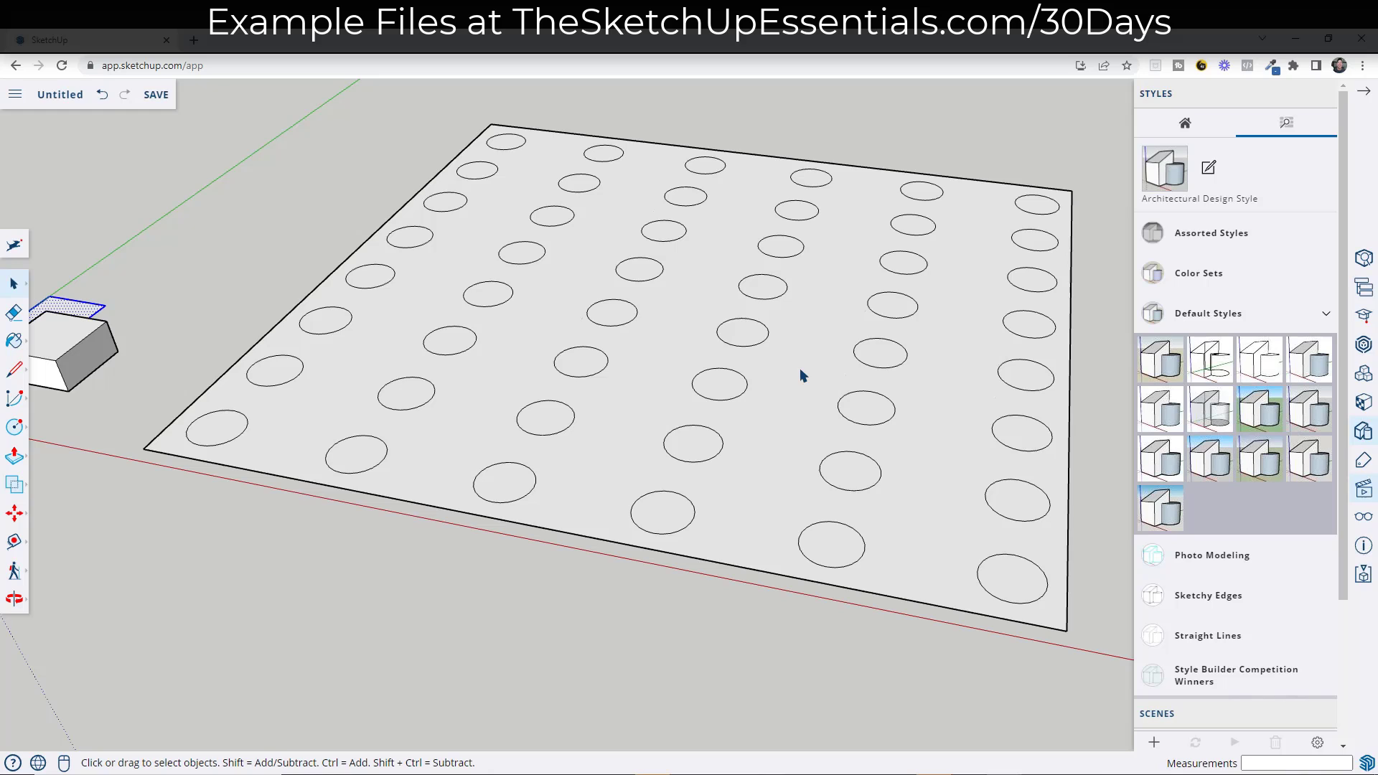
# Step: Delete seven circular faces in the first column along the large sheet's edge and undo the deletion
pyautogui.click(226, 423)
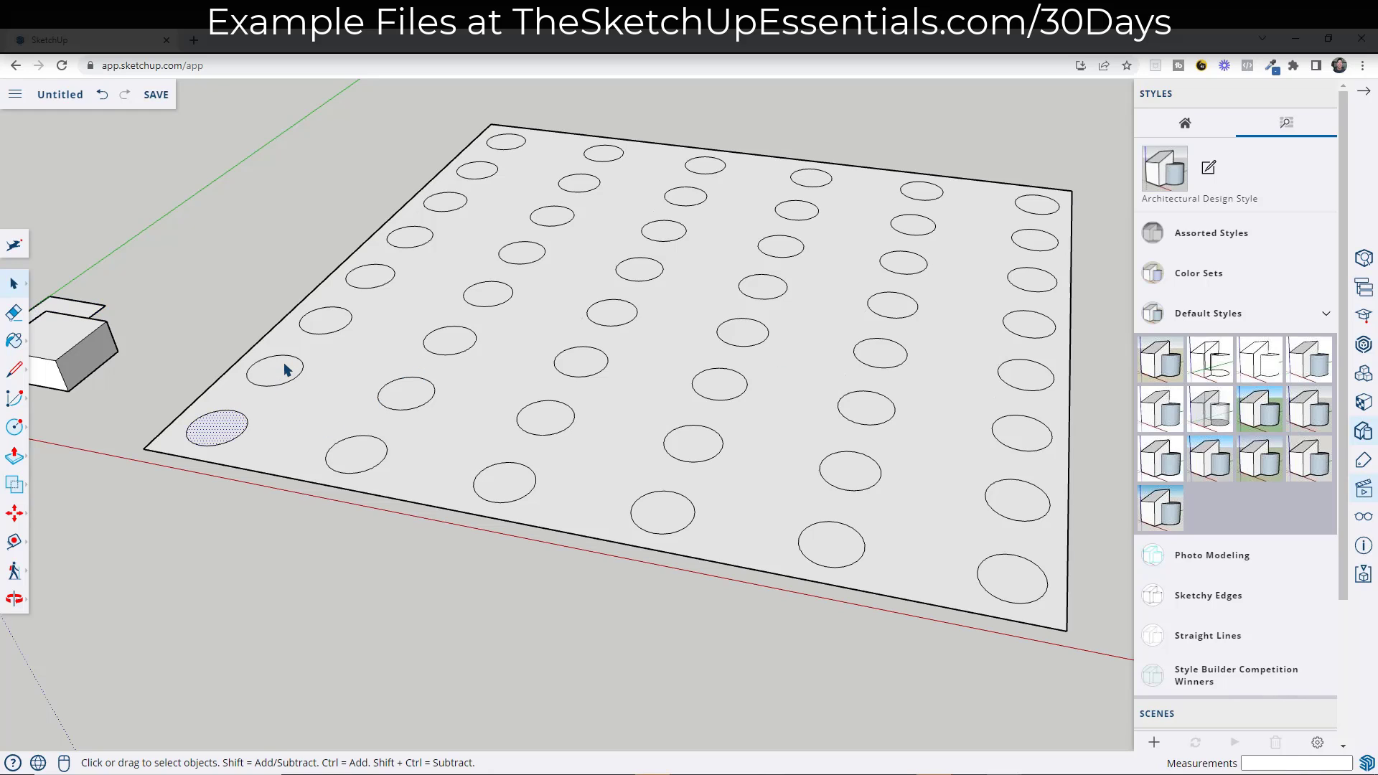
pyautogui.keyDown('ctrl'); pyautogui.click(287, 371); pyautogui.keyUp('ctrl')
pyautogui.keyDown('ctrl'); pyautogui.click(322, 330); pyautogui.keyUp('ctrl')
pyautogui.keyDown('ctrl'); pyautogui.click(375, 273); pyautogui.keyUp('ctrl')
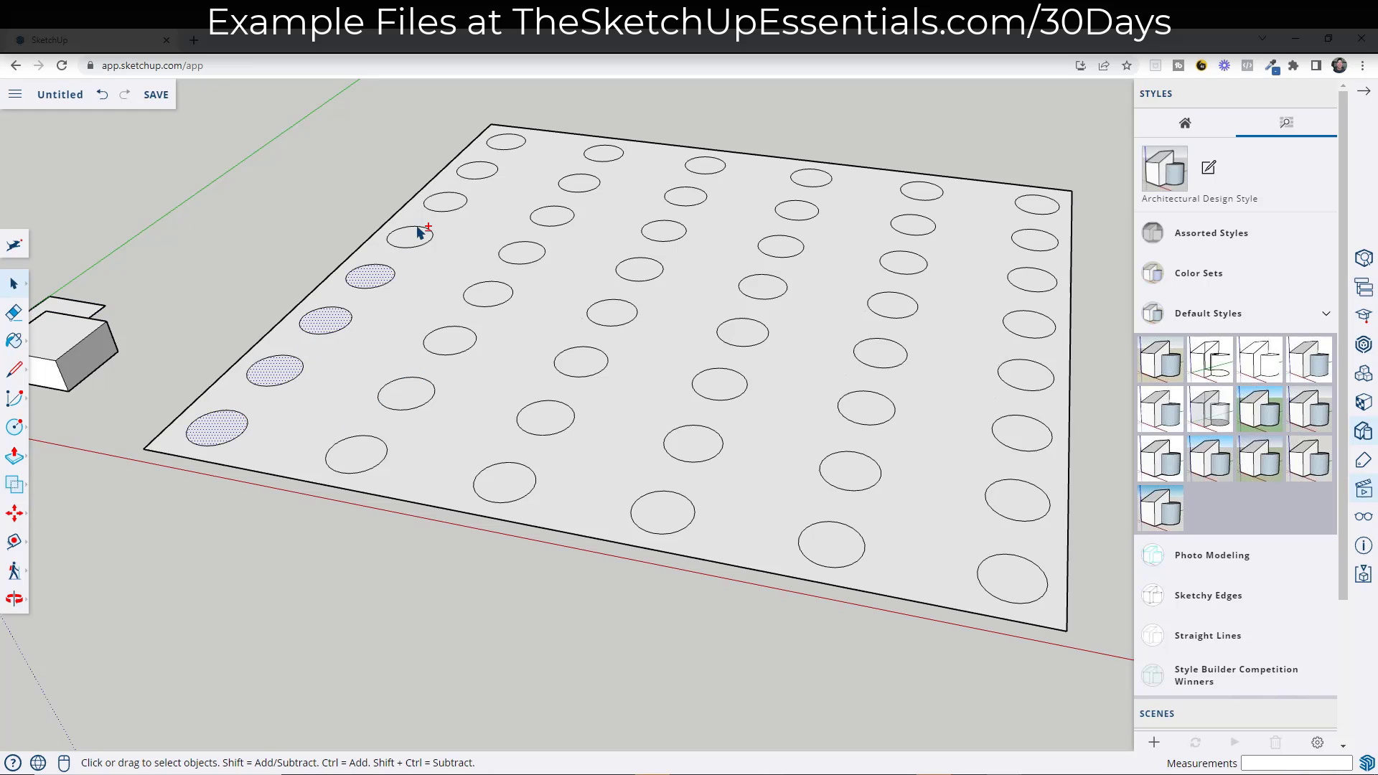
pyautogui.keyDown('ctrl'); pyautogui.click(416, 231); pyautogui.keyUp('ctrl')
pyautogui.keyDown('ctrl'); pyautogui.click(445, 202); pyautogui.keyUp('ctrl')
pyautogui.keyDown('ctrl'); pyautogui.click(477, 171); pyautogui.keyUp('ctrl')
pyautogui.press('Delete')
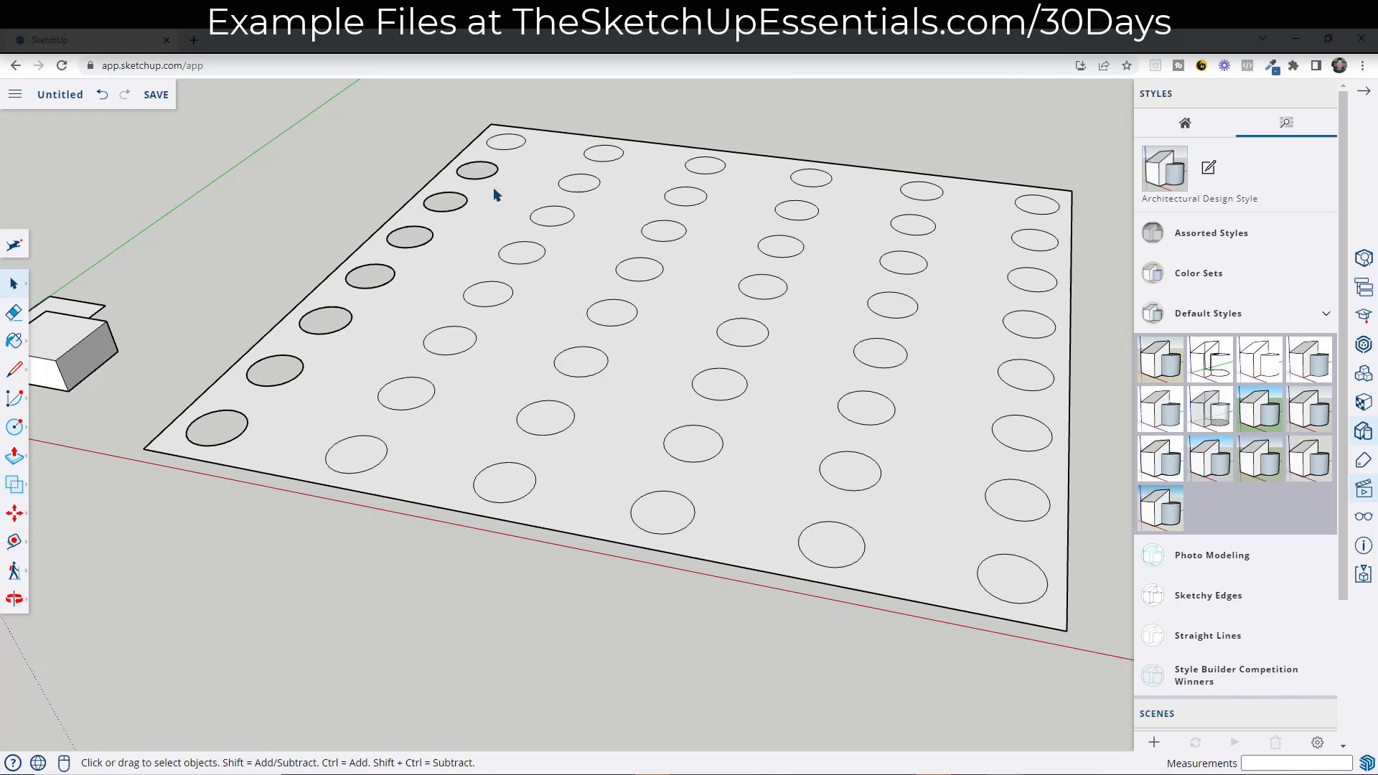
pyautogui.hotkey('ctrl', 'z')
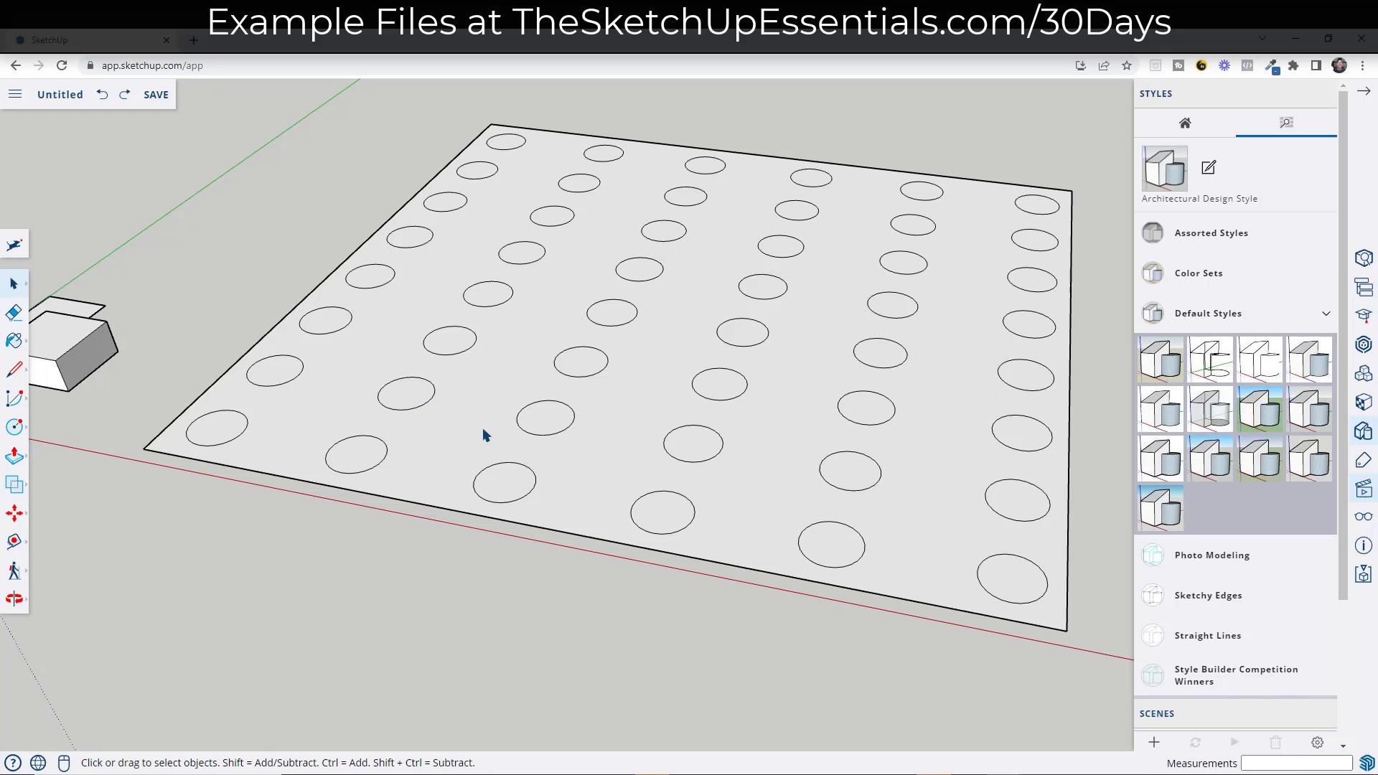
# Step: Select the large sheet's face with all its bounding edges, including the circle outlines but not the circular faces
pyautogui.moveTo(483, 433); pyautogui.dragTo(748, 295, button='middle')
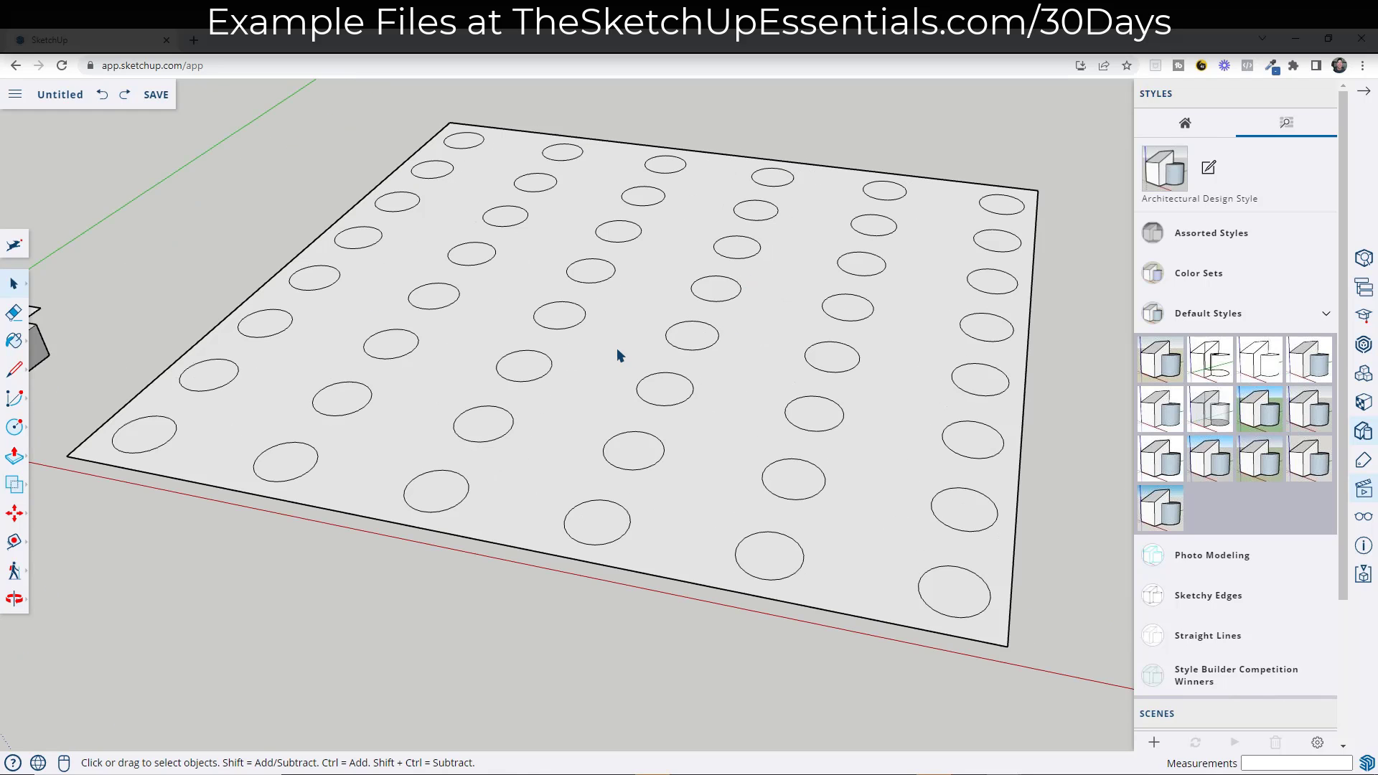
pyautogui.doubleClick(617, 350)
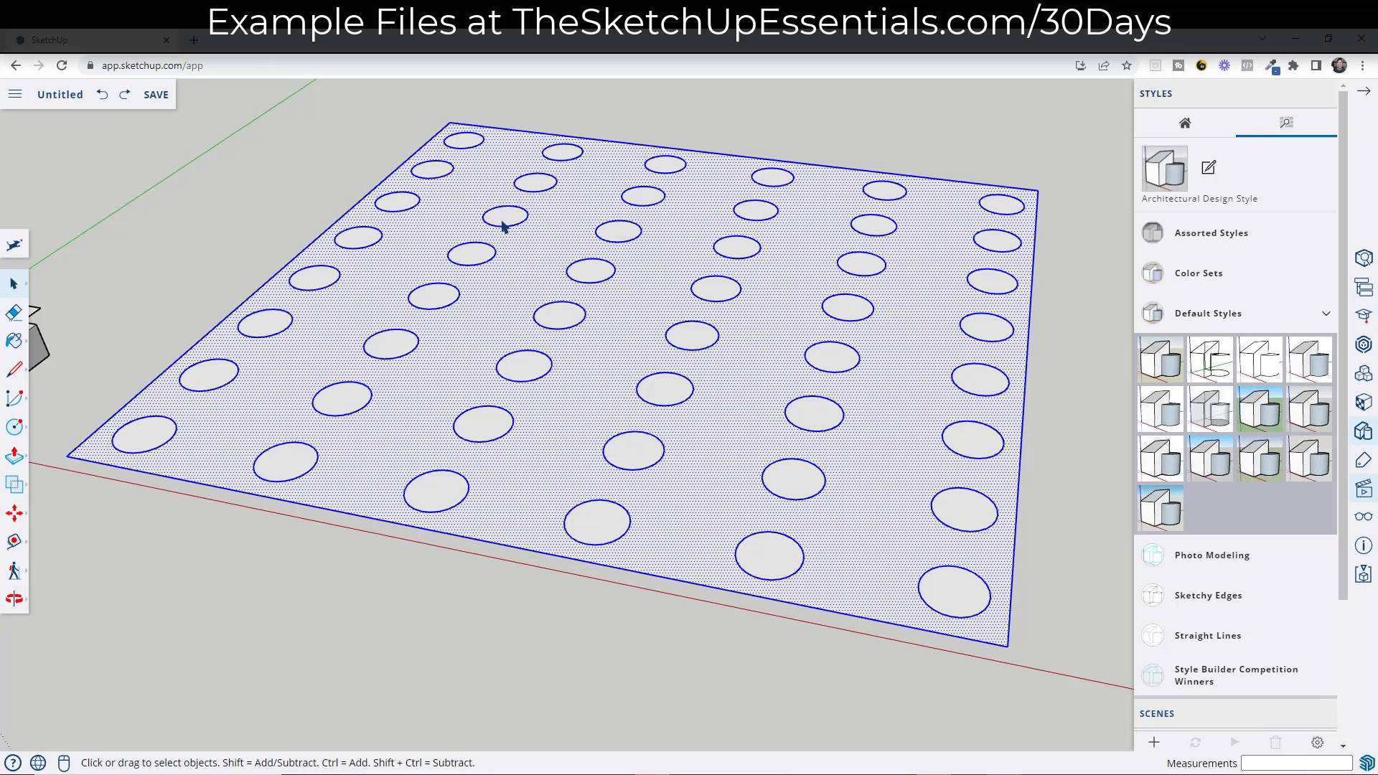
# Step: Reselect the large sheet's face with all its bounding edges, then toggle one circle's outline out of the selection and back in
pyautogui.press('Escape')
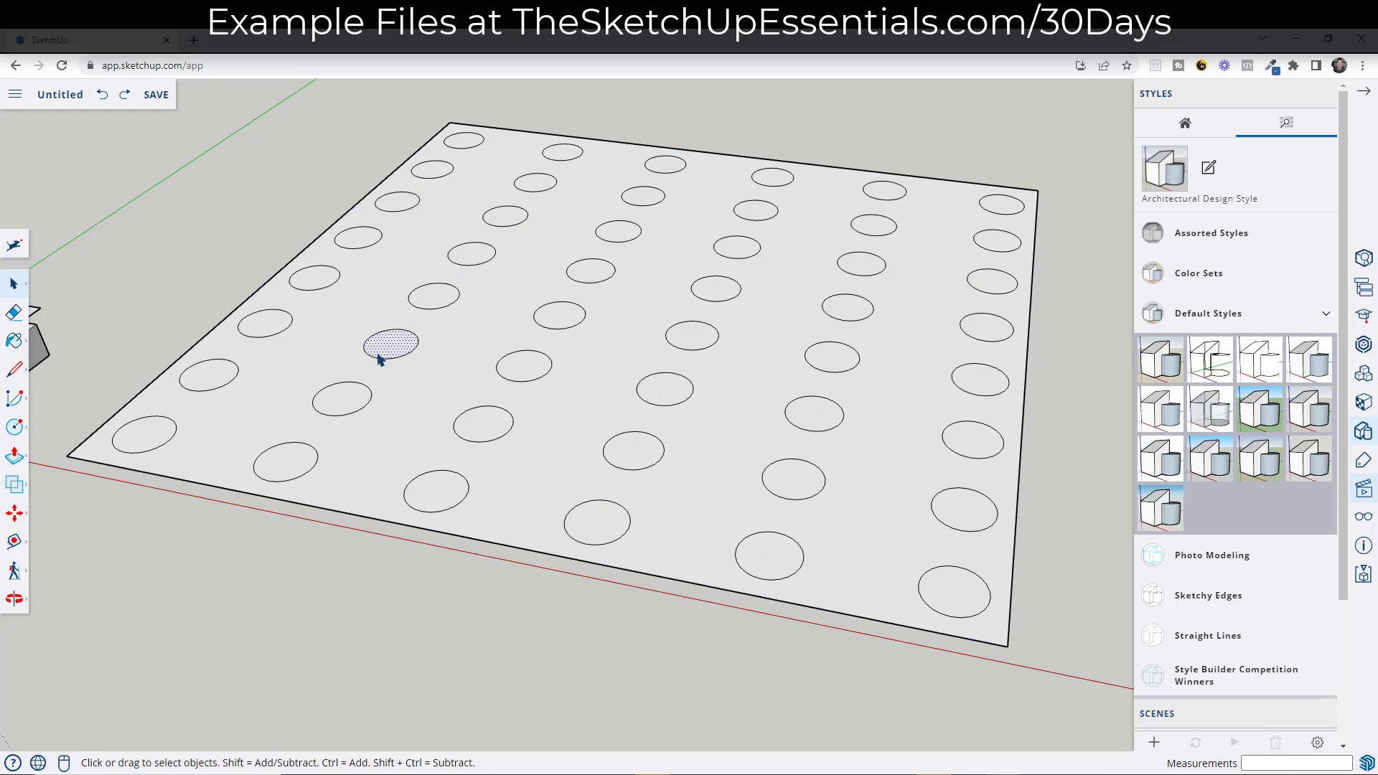
pyautogui.click(344, 398)
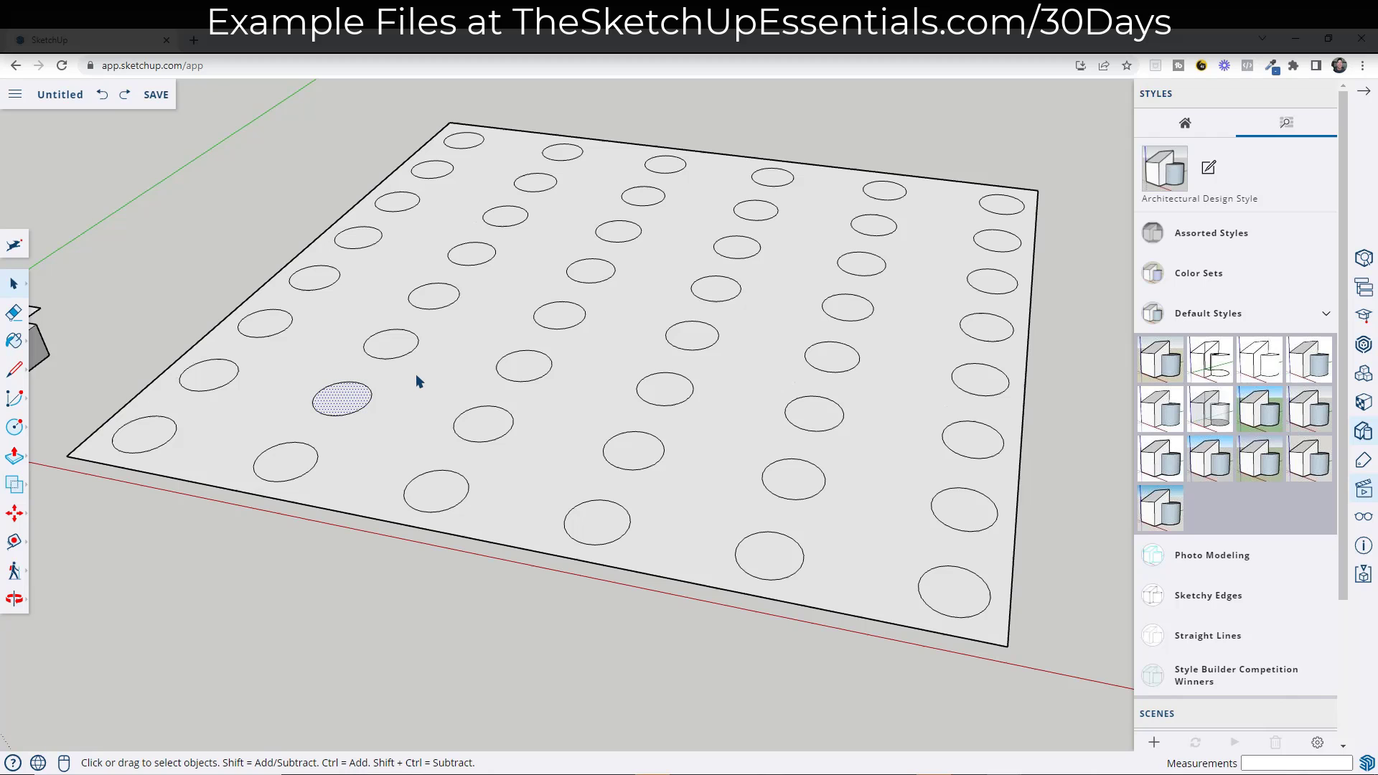
pyautogui.doubleClick(450, 363)
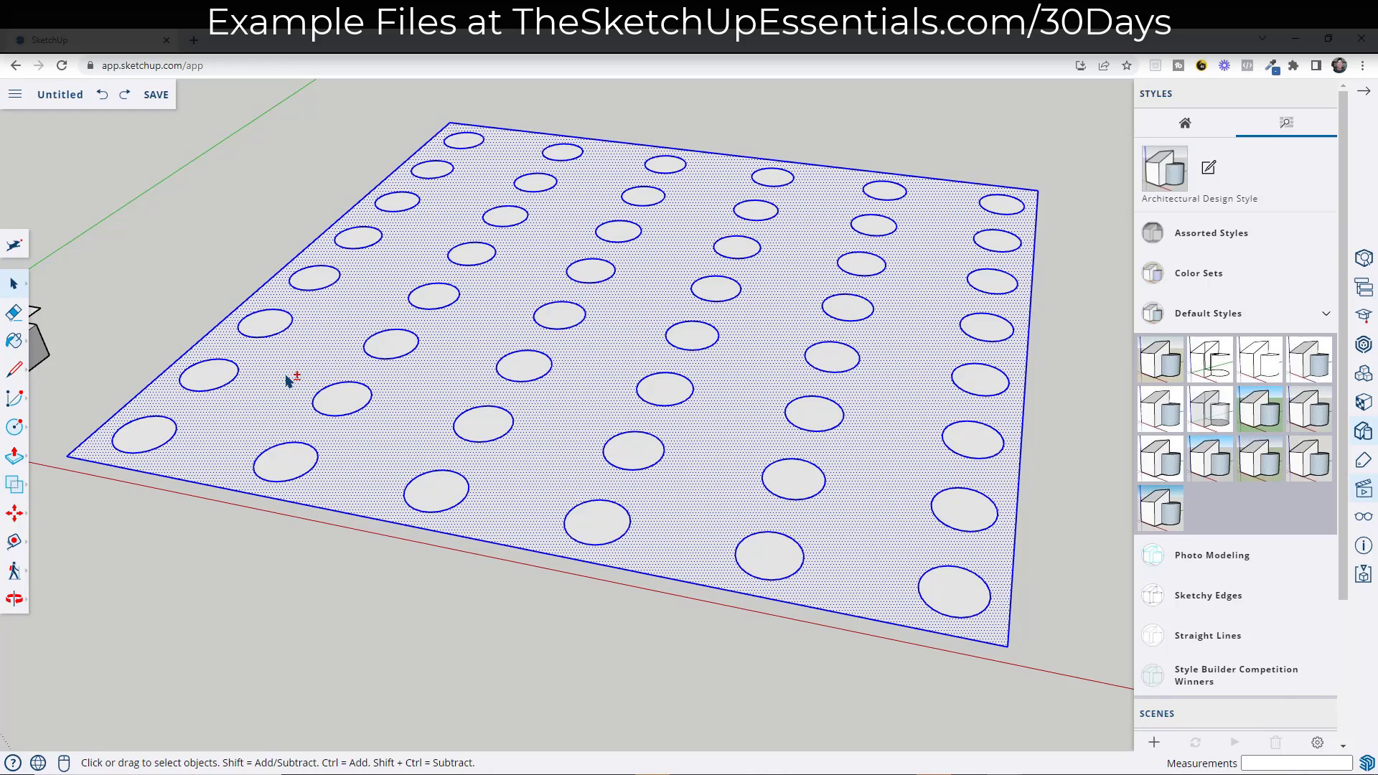
pyautogui.keyDown('shift'); pyautogui.moveTo(334, 403); pyautogui.dragTo(393, 429); pyautogui.keyUp('shift')
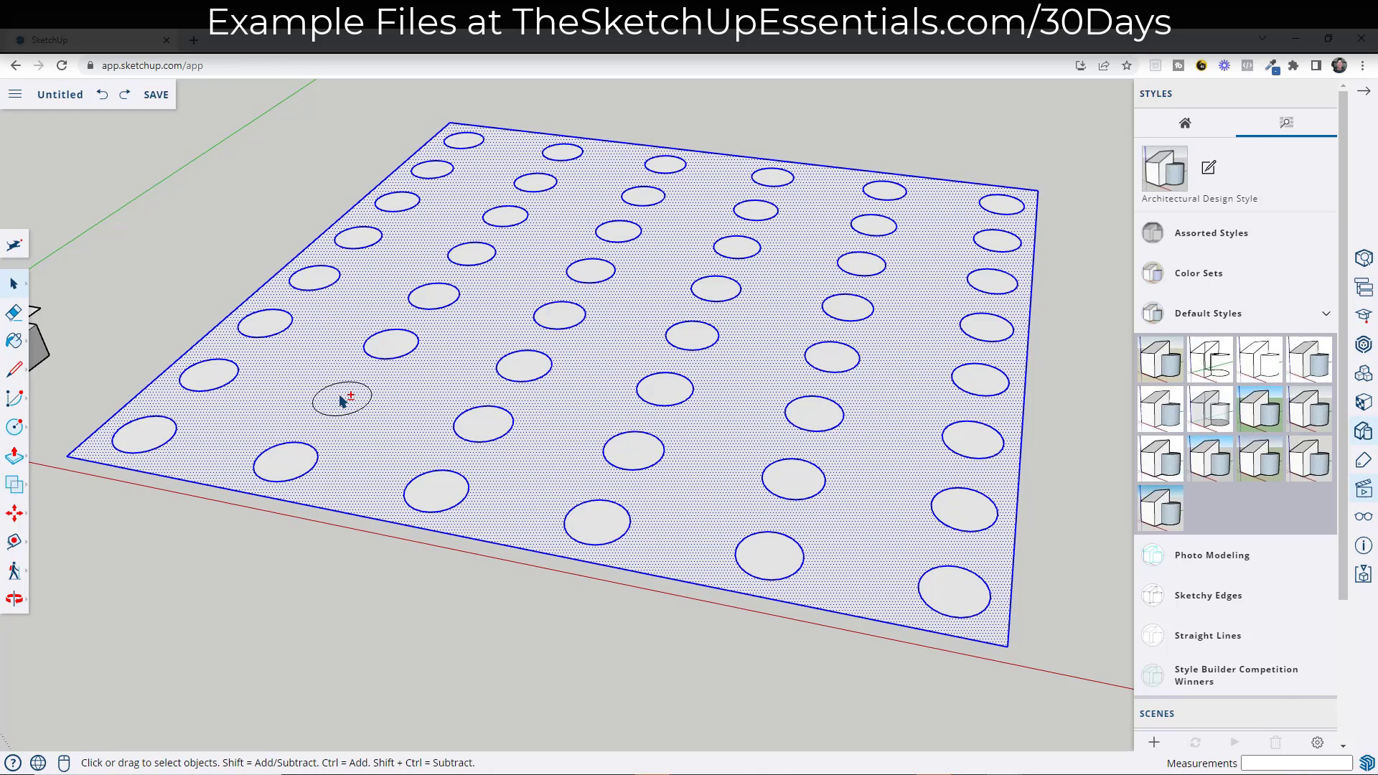
pyautogui.keyDown('shift'); pyautogui.moveTo(297, 369); pyautogui.dragTo(394, 440); pyautogui.keyUp('shift')
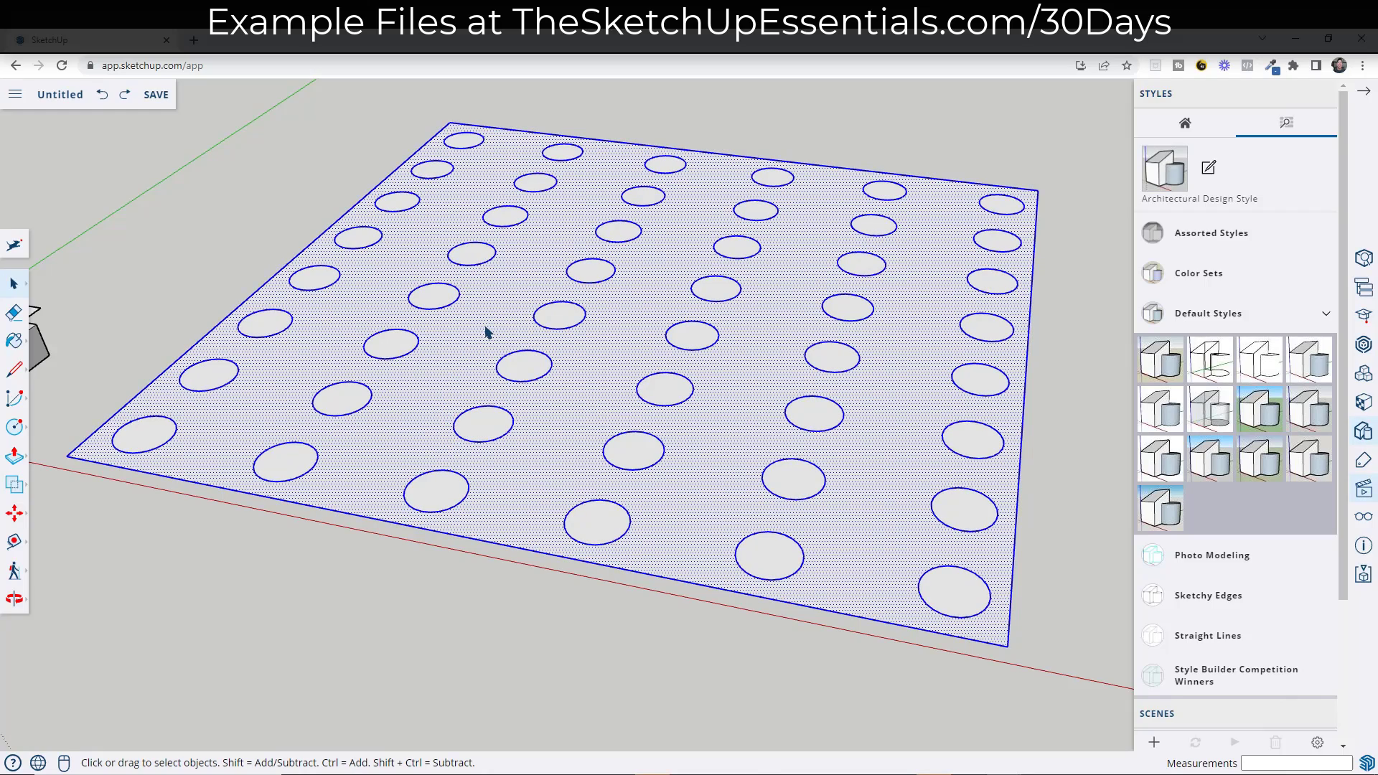
# Step: Invert the selection across the whole large sheet to pick only its circular faces, and delete them
pyautogui.scroll(-2, 499, 355)
pyautogui.scroll(-2, 500, 355)
pyautogui.moveTo(501, 355); pyautogui.dragTo(631, 348, button='middle')
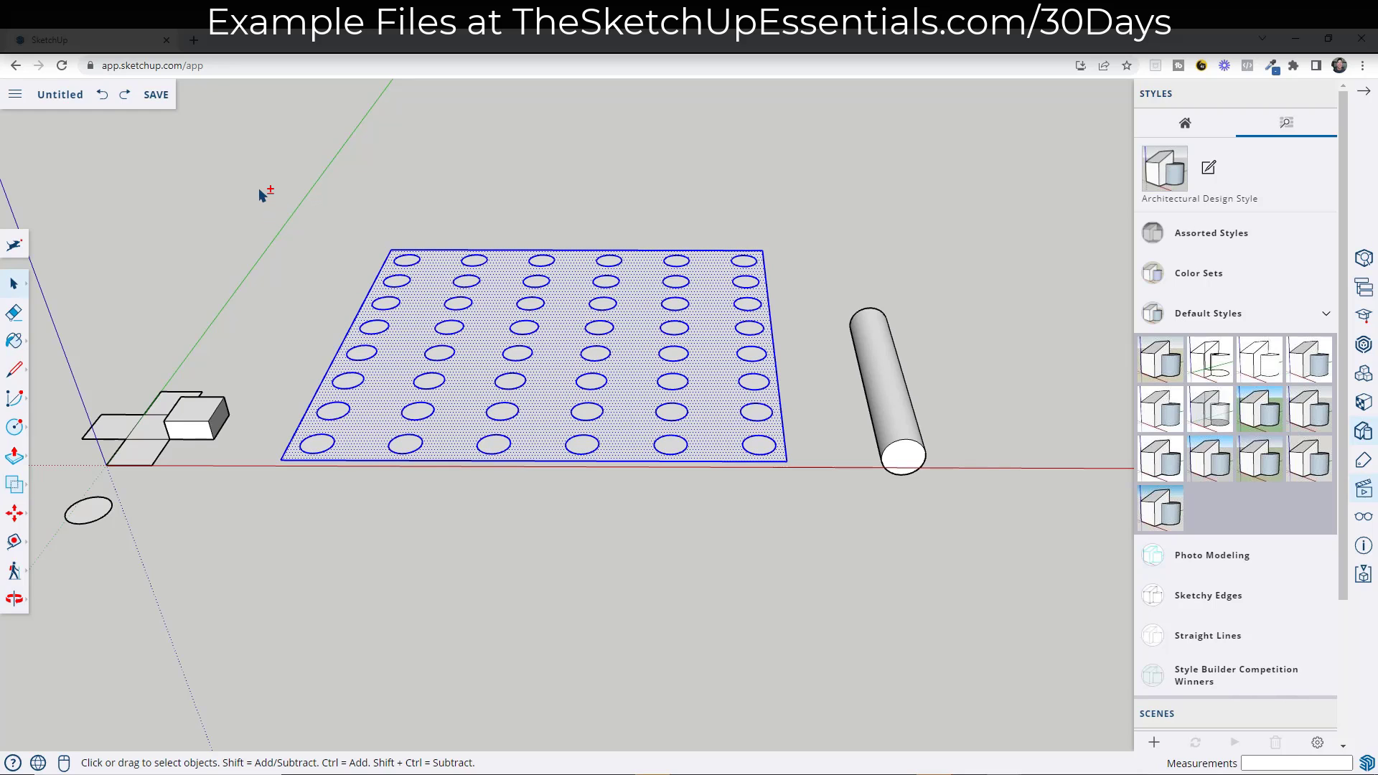
pyautogui.keyDown('shift'); pyautogui.moveTo(259, 189); pyautogui.dragTo(824, 529); pyautogui.keyUp('shift')
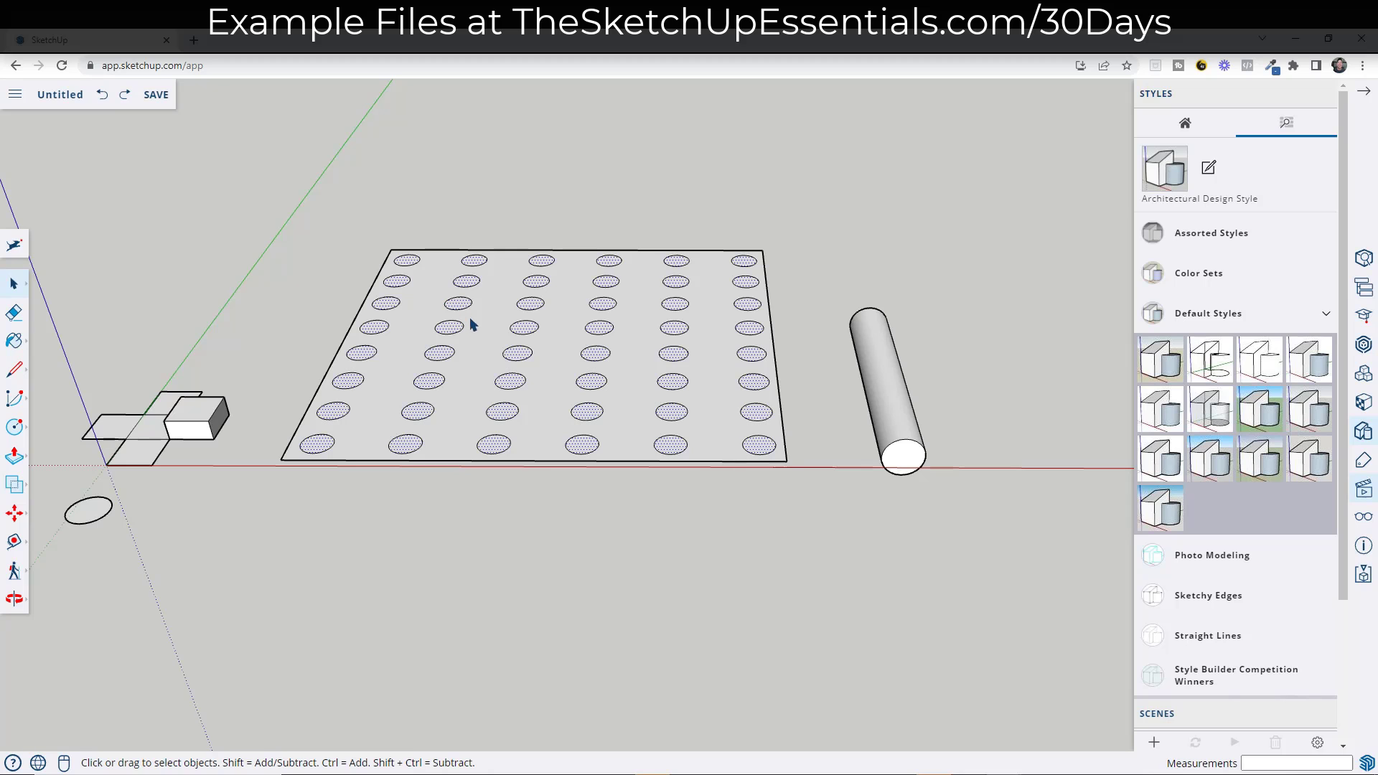
pyautogui.press('Escape')
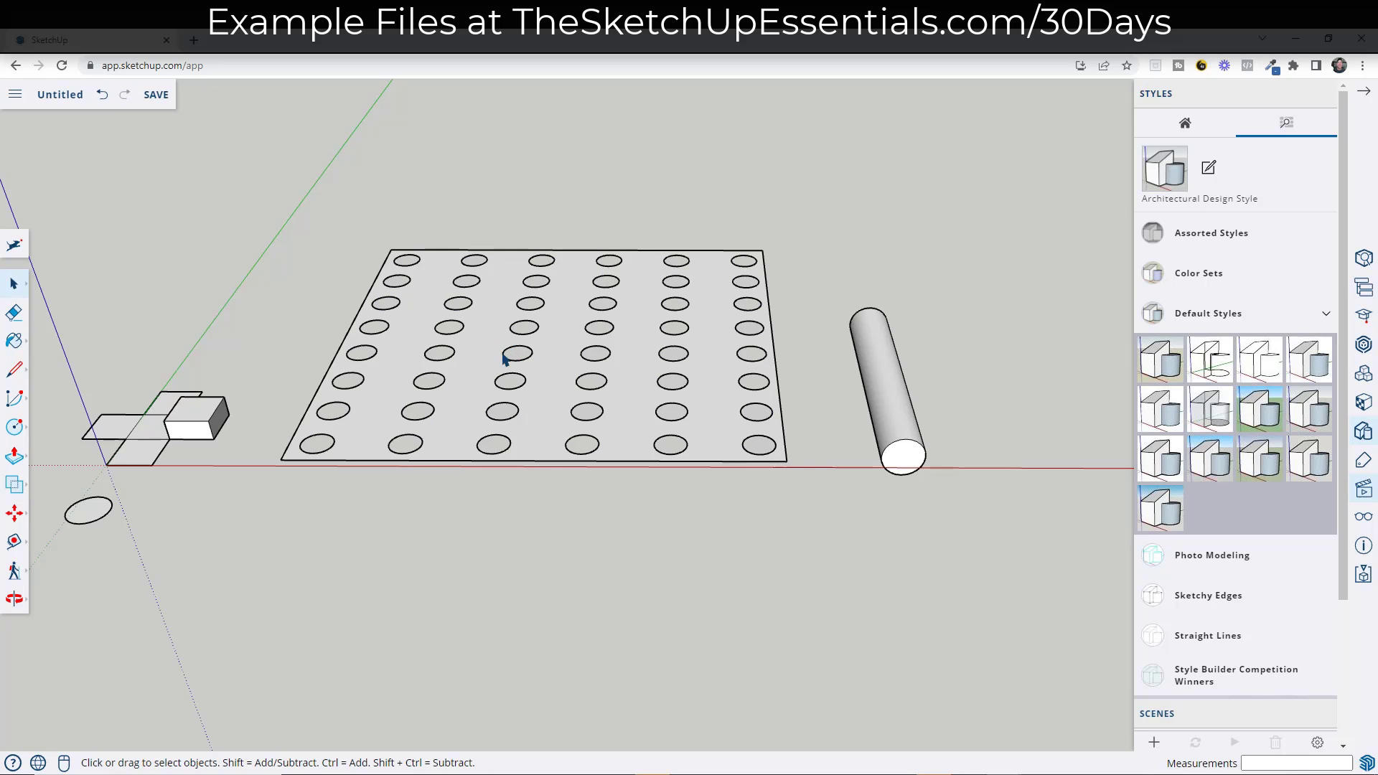
# Step: Push/Pull the perforated sheet's face upward by about 13/16"
pyautogui.press('p')
pyautogui.click(402, 365)
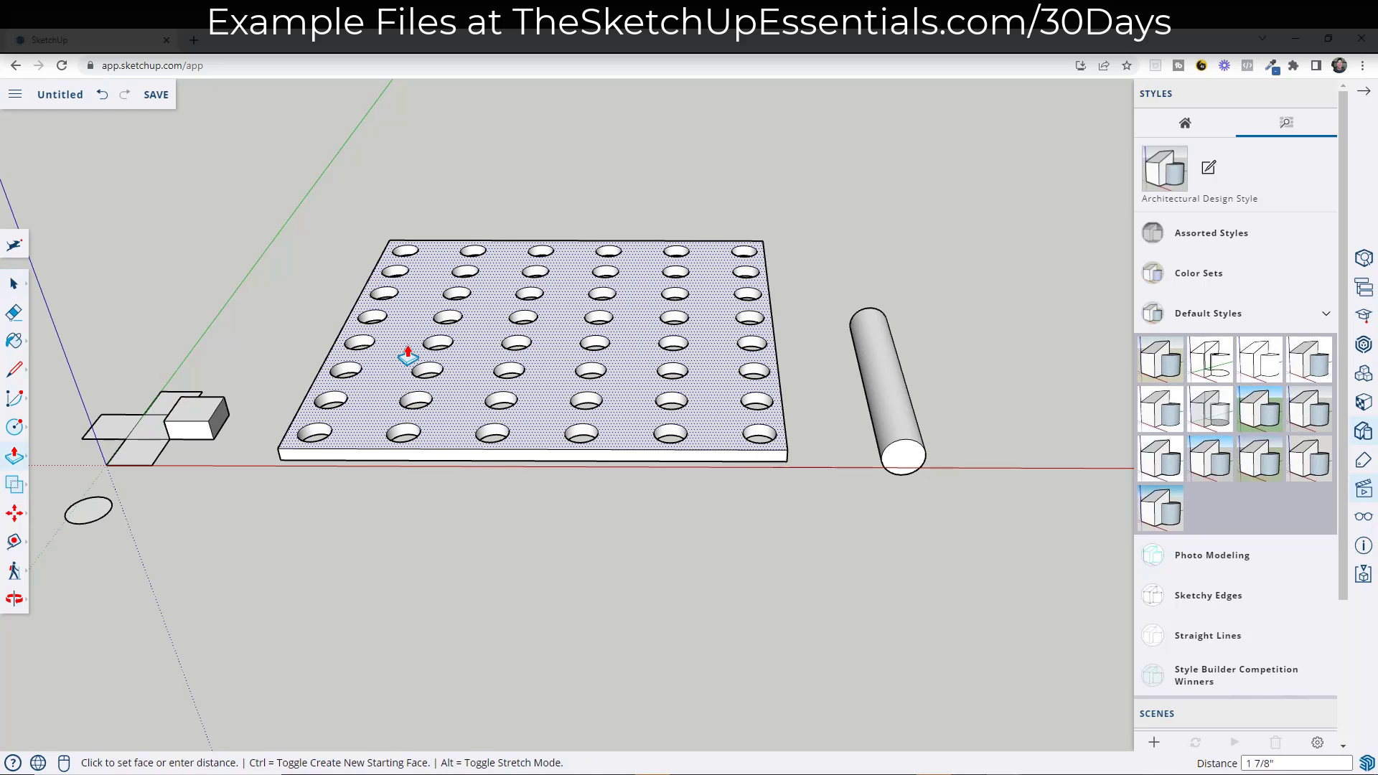
pyautogui.moveTo(403, 359); pyautogui.dragTo(427, 455, button='middle')
pyautogui.scroll(-5, 431, 385)
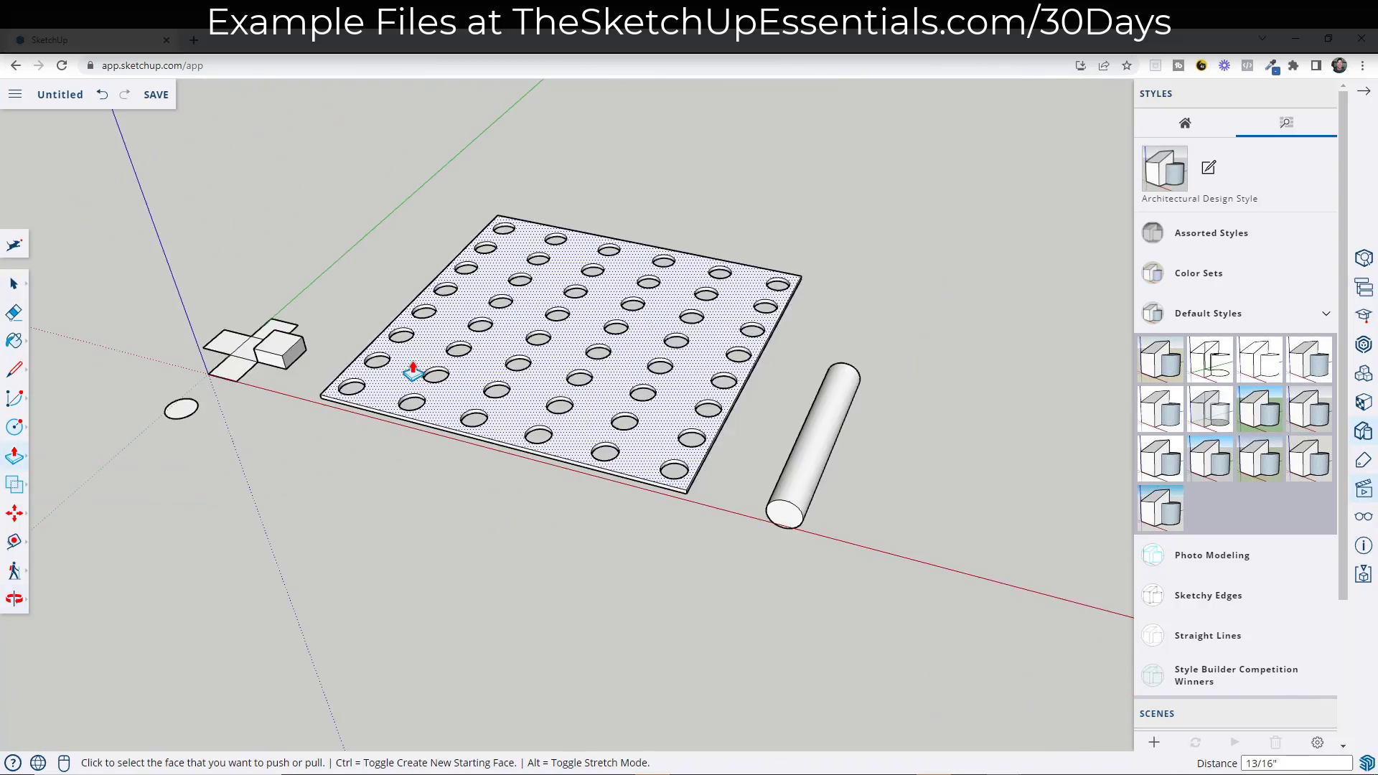
pyautogui.scroll(-2, 412, 369)
pyautogui.moveTo(409, 363); pyautogui.dragTo(683, 437, button='middle')
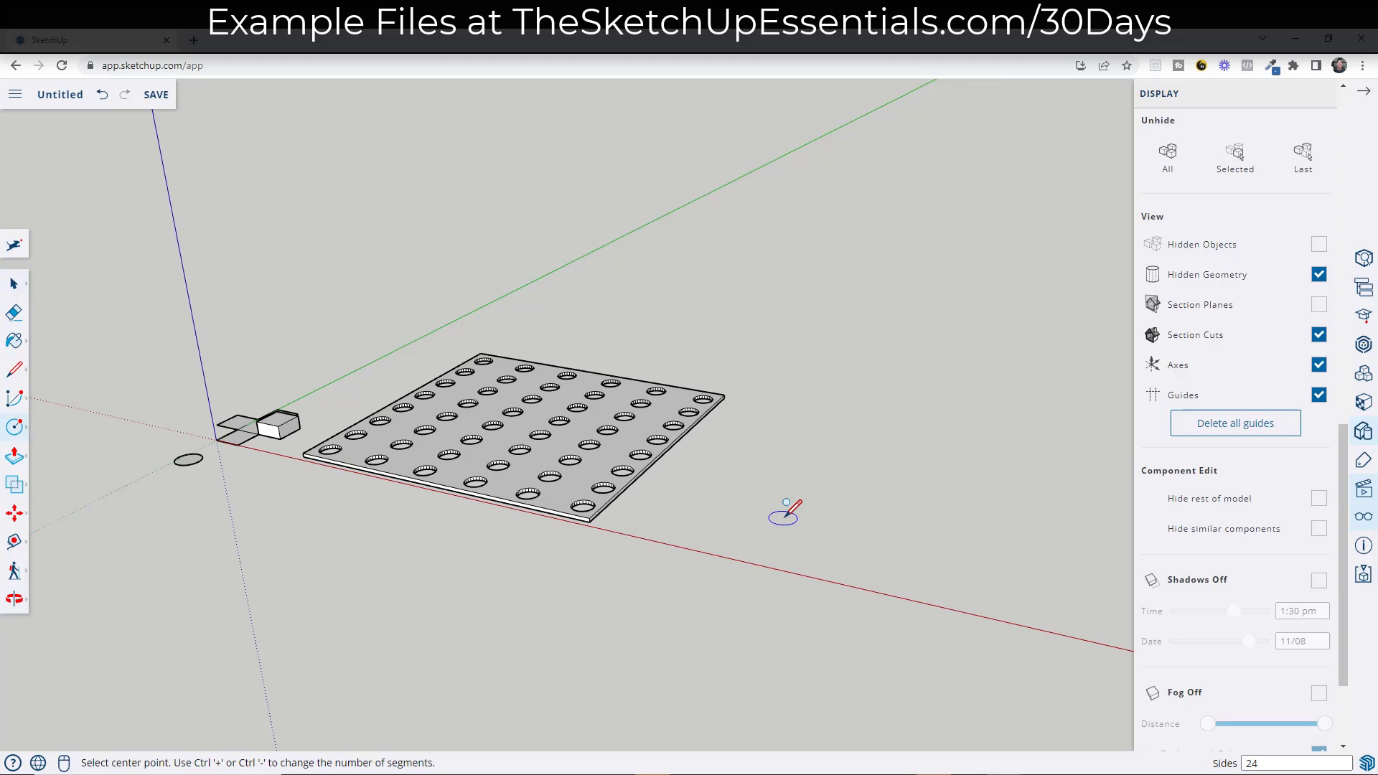
# Step: Draw a horizontal circle on the ground in the open space beside the perforated sheet
pyautogui.click(783, 517)
pyautogui.click(808, 516)
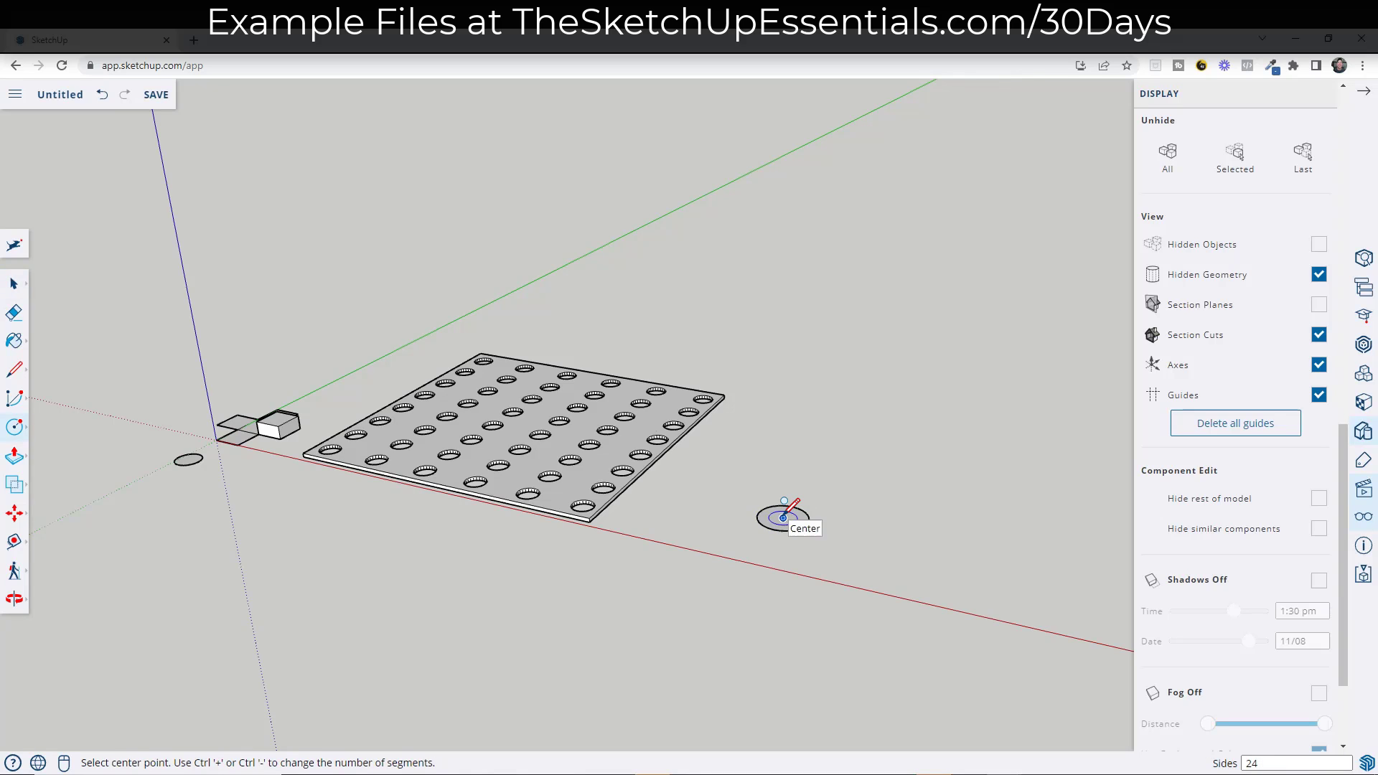
pyautogui.click(783, 516)
pyautogui.scroll(3, 786, 515)
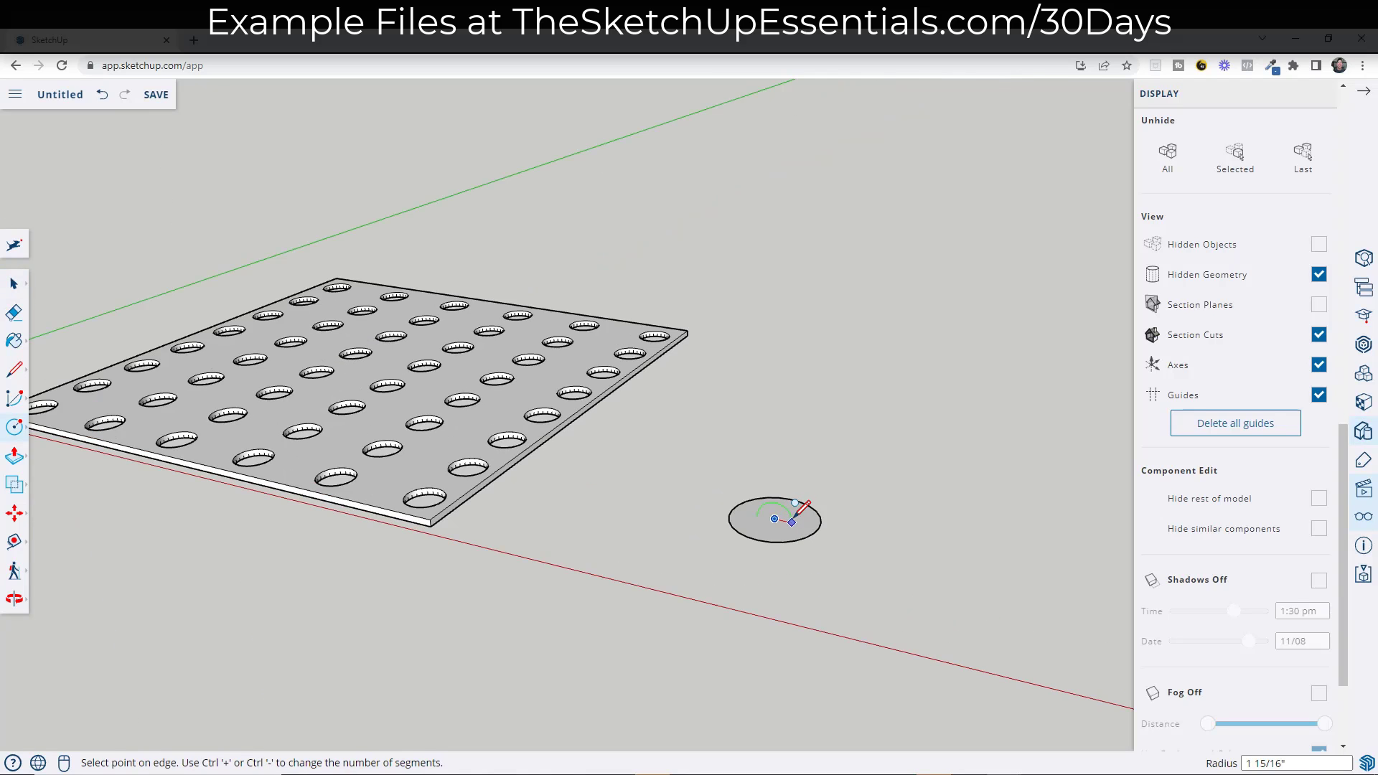
pyautogui.press('space')
pyautogui.scroll(2, 806, 529)
pyautogui.moveTo(621, 438); pyautogui.dragTo(827, 574)
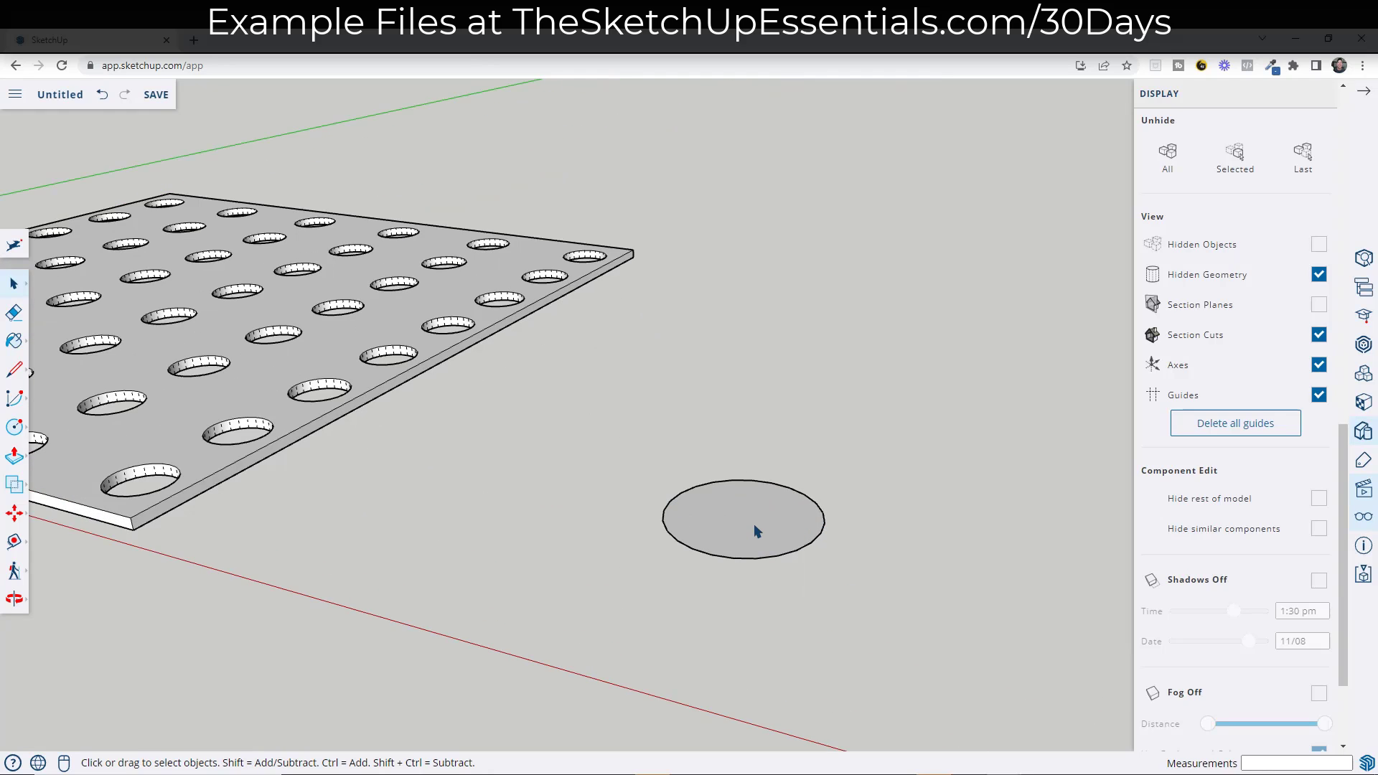
# Step: Draw a smaller vertical circle with a radius of about 2 11/16" centred on the horizontal circle
pyautogui.press('c')
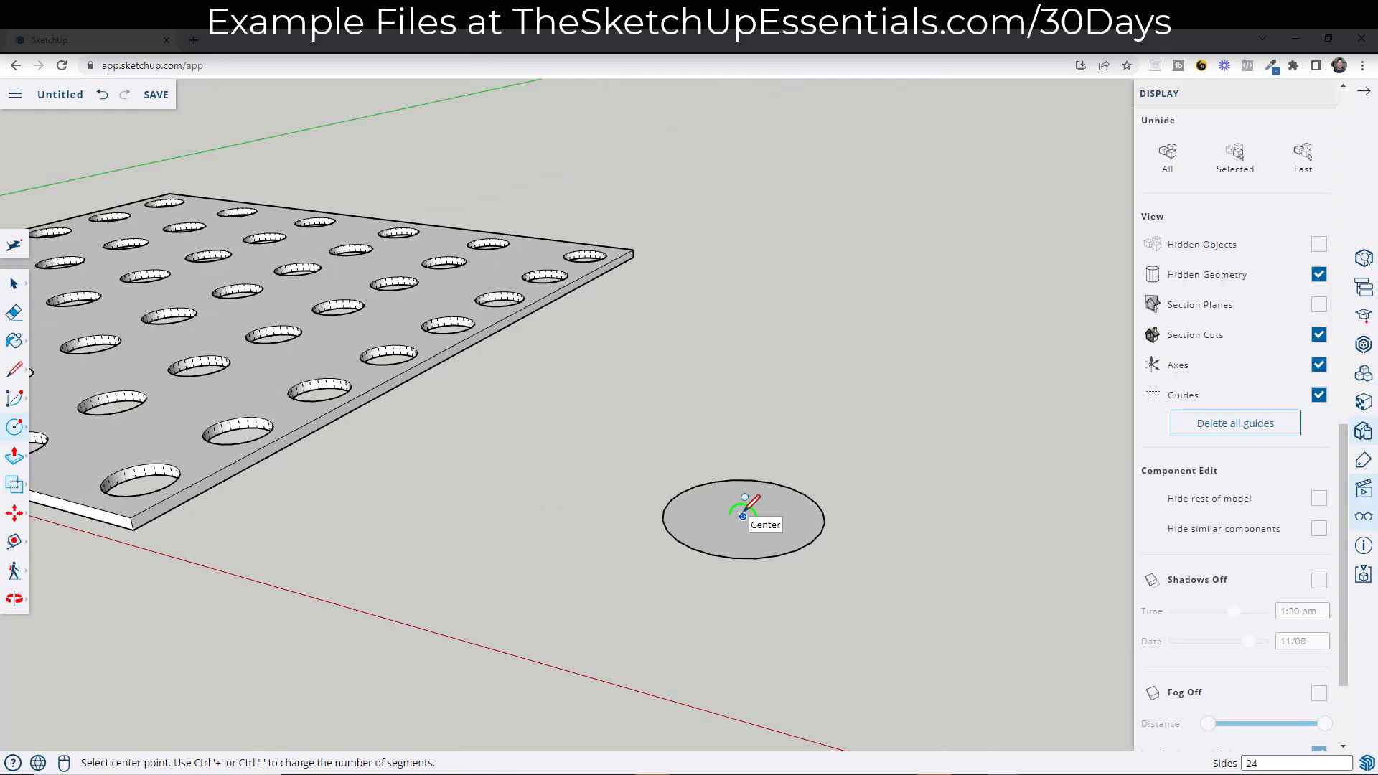
pyautogui.click(743, 517)
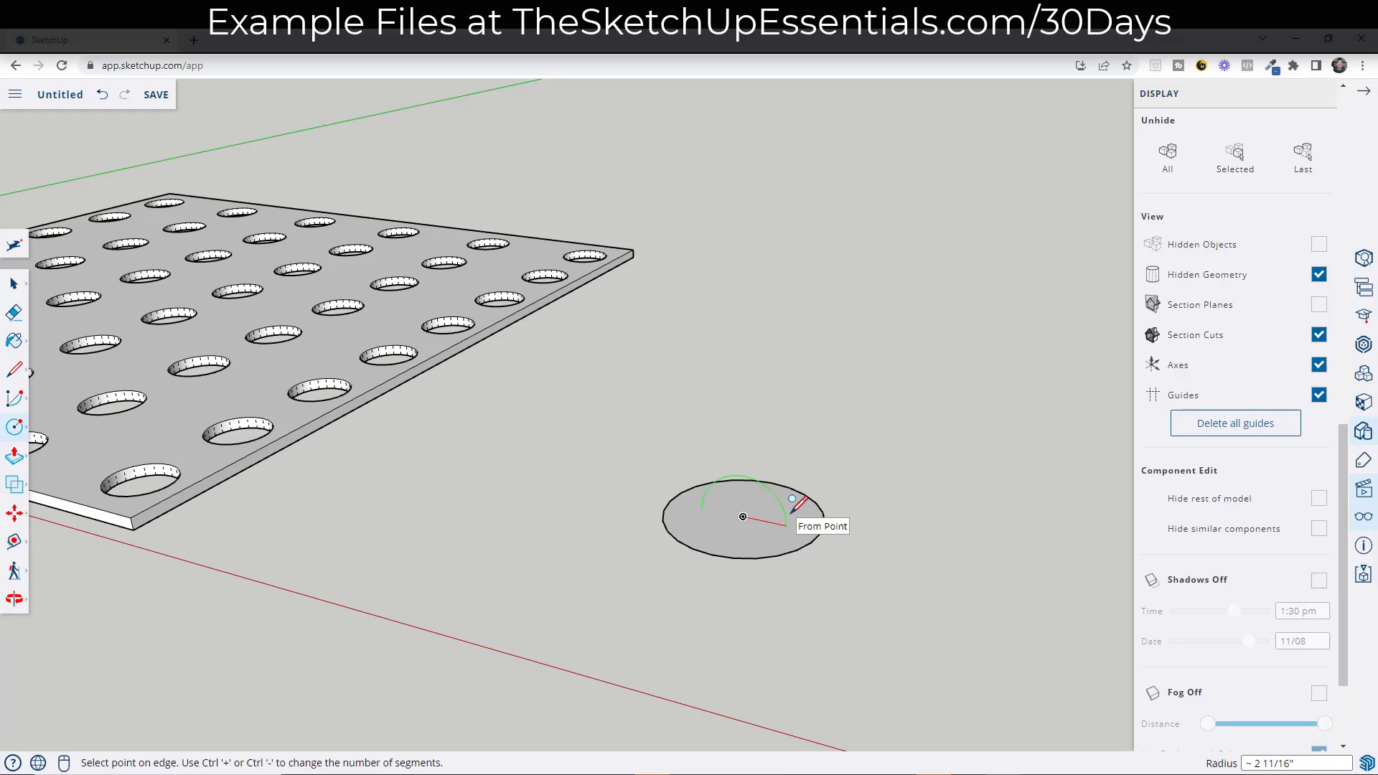
pyautogui.click(781, 525)
pyautogui.press('space')
pyautogui.click(759, 508)
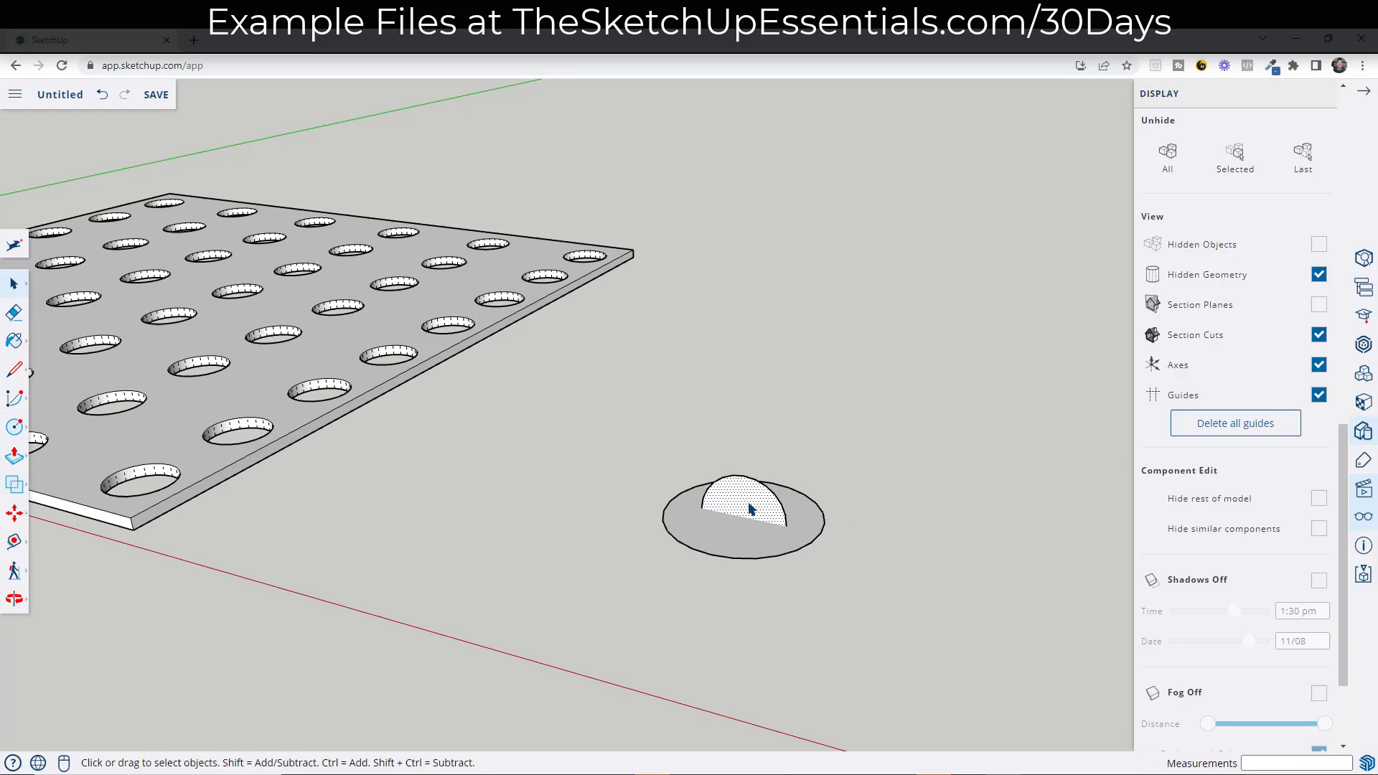
pyautogui.click(16, 459)
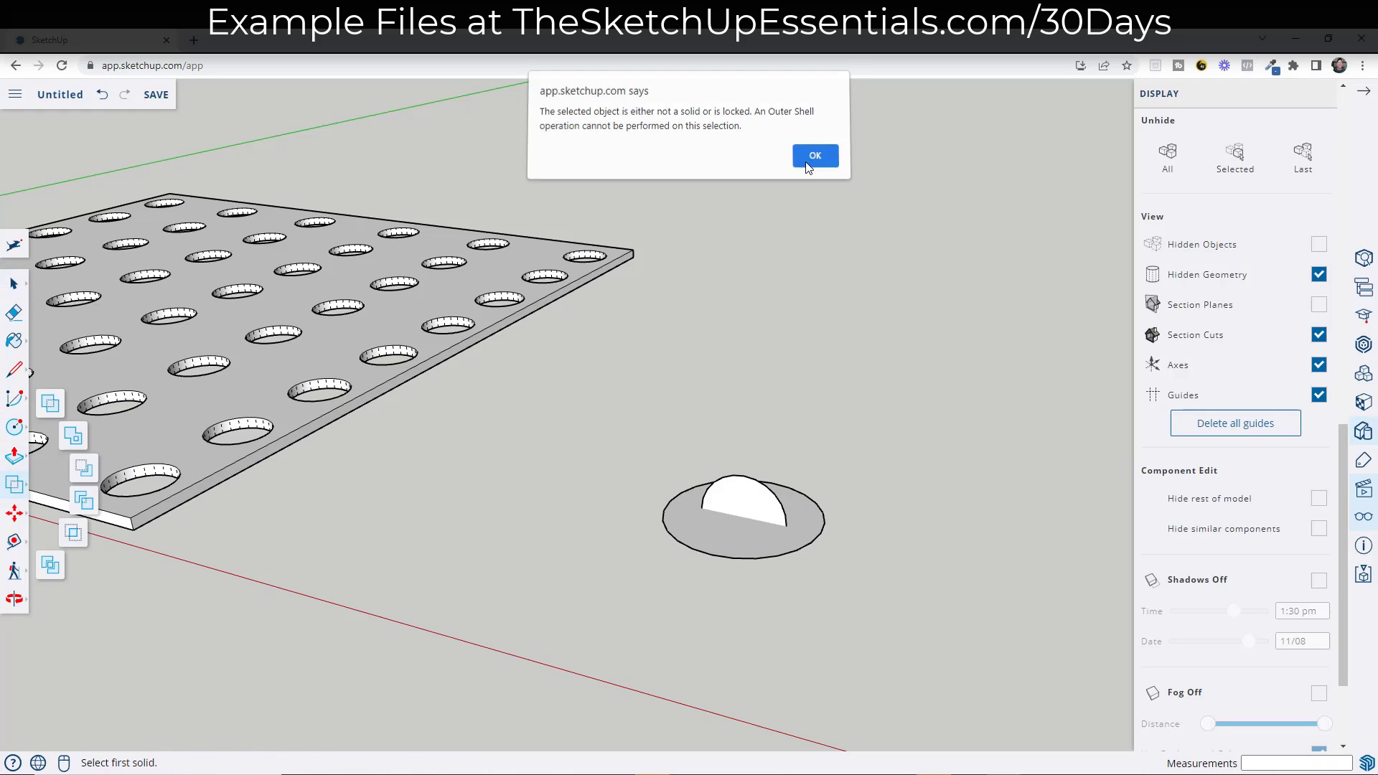
pyautogui.press('Return')
pyautogui.press('Escape')
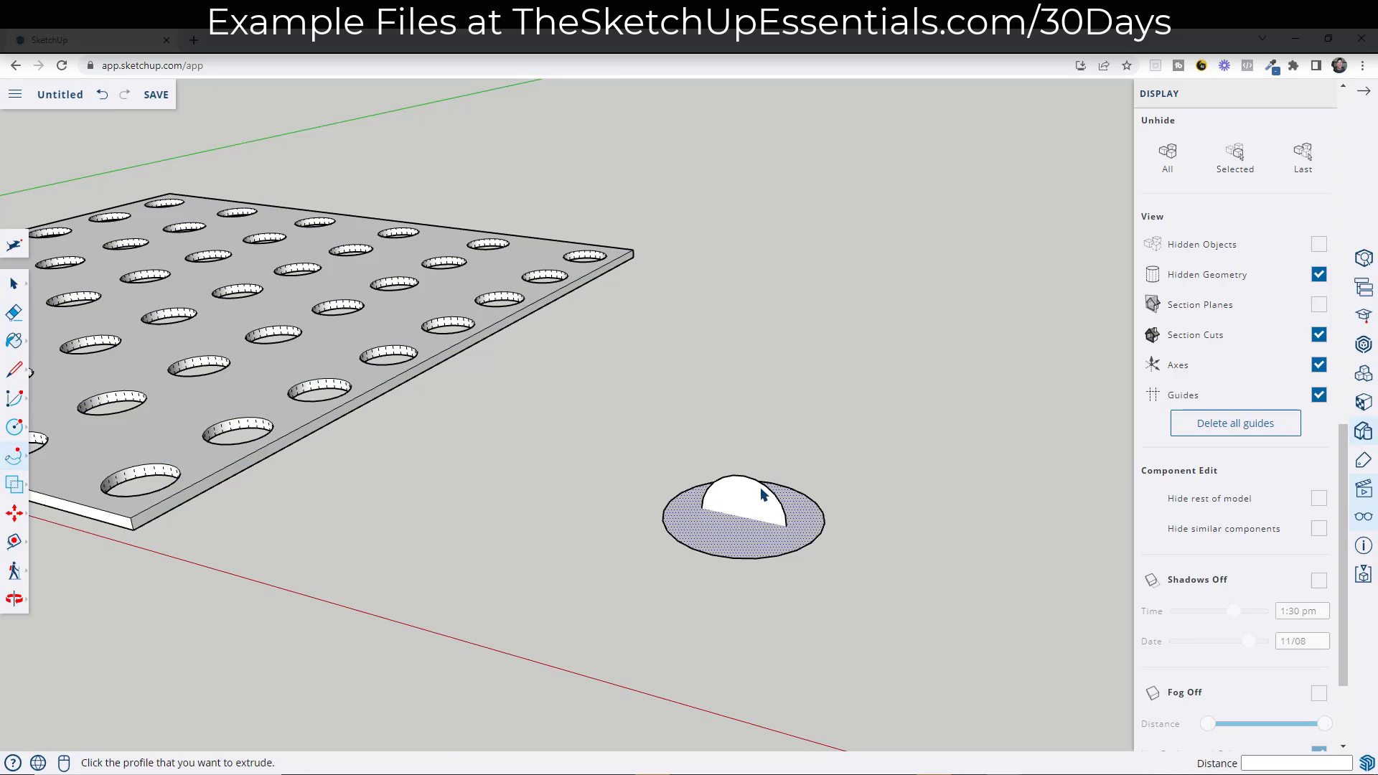
# Step: Create a sphere by extruding the vertical circle along the horizontal circle with Follow Me
pyautogui.press('space')
pyautogui.click(755, 495)
pyautogui.click(14, 456)
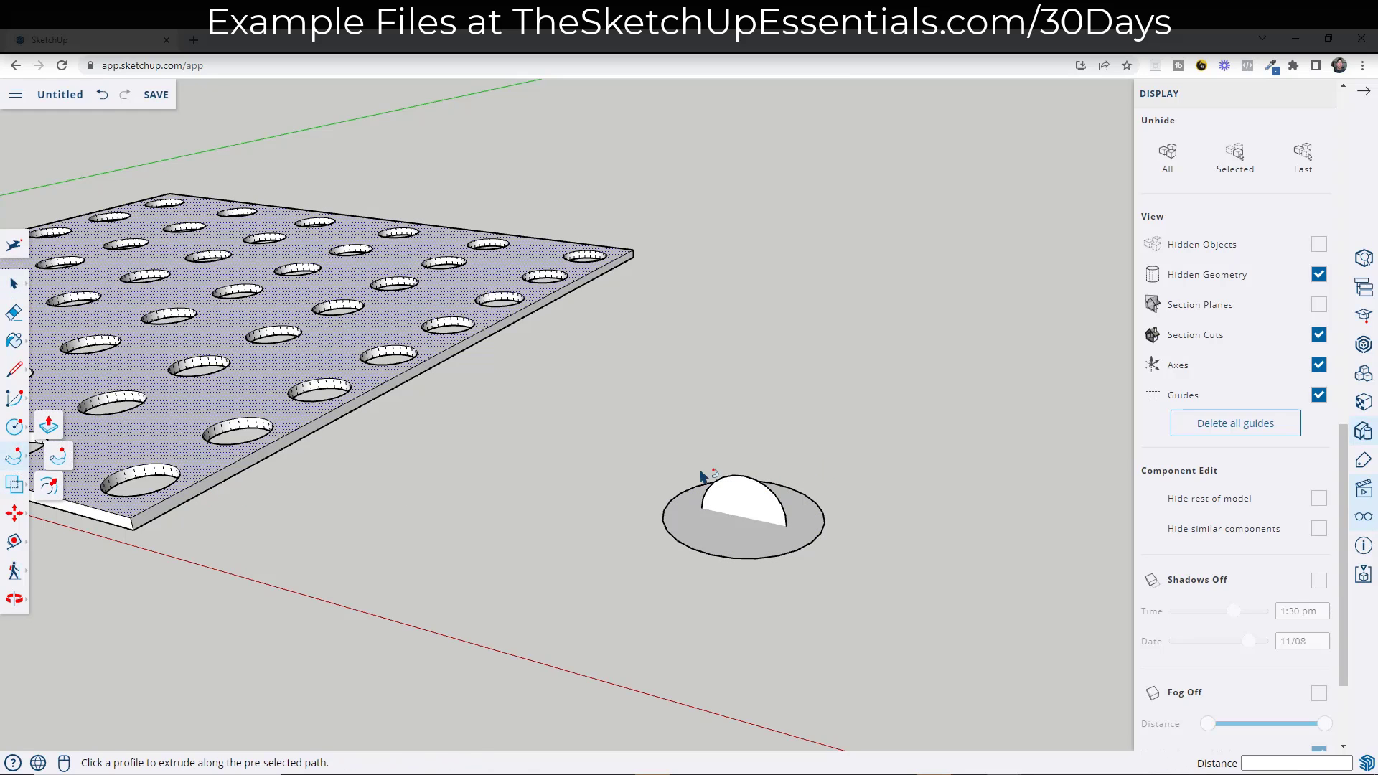
pyautogui.click(739, 506)
pyautogui.press('space')
pyautogui.moveTo(784, 553); pyautogui.dragTo(516, 524, button='middle')
# Step: Select the whole sphere, turn off Hidden Geometry, and move the sphere about 1' 3" away from the path circle
pyautogui.tripleClick(515, 524)
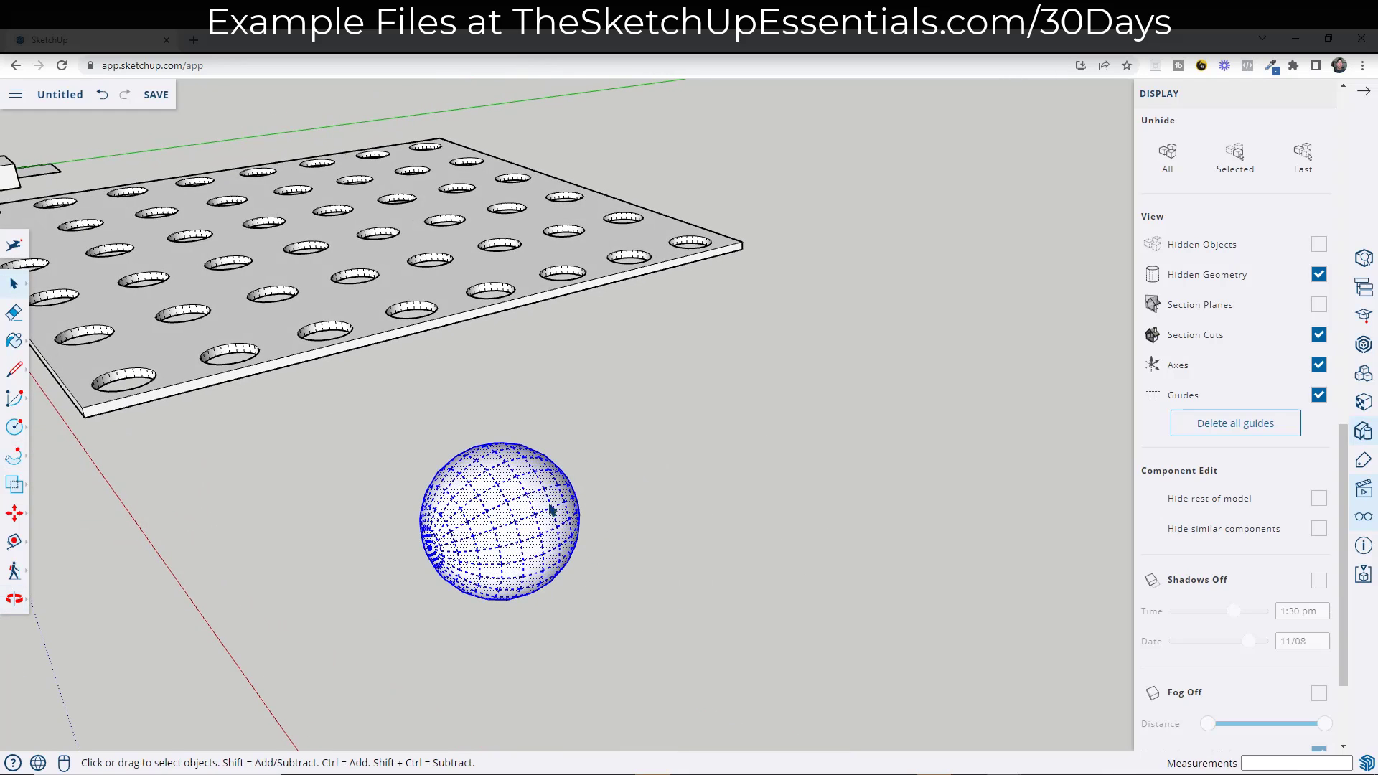
pyautogui.click(1319, 274)
pyautogui.press('m')
pyautogui.click(429, 549)
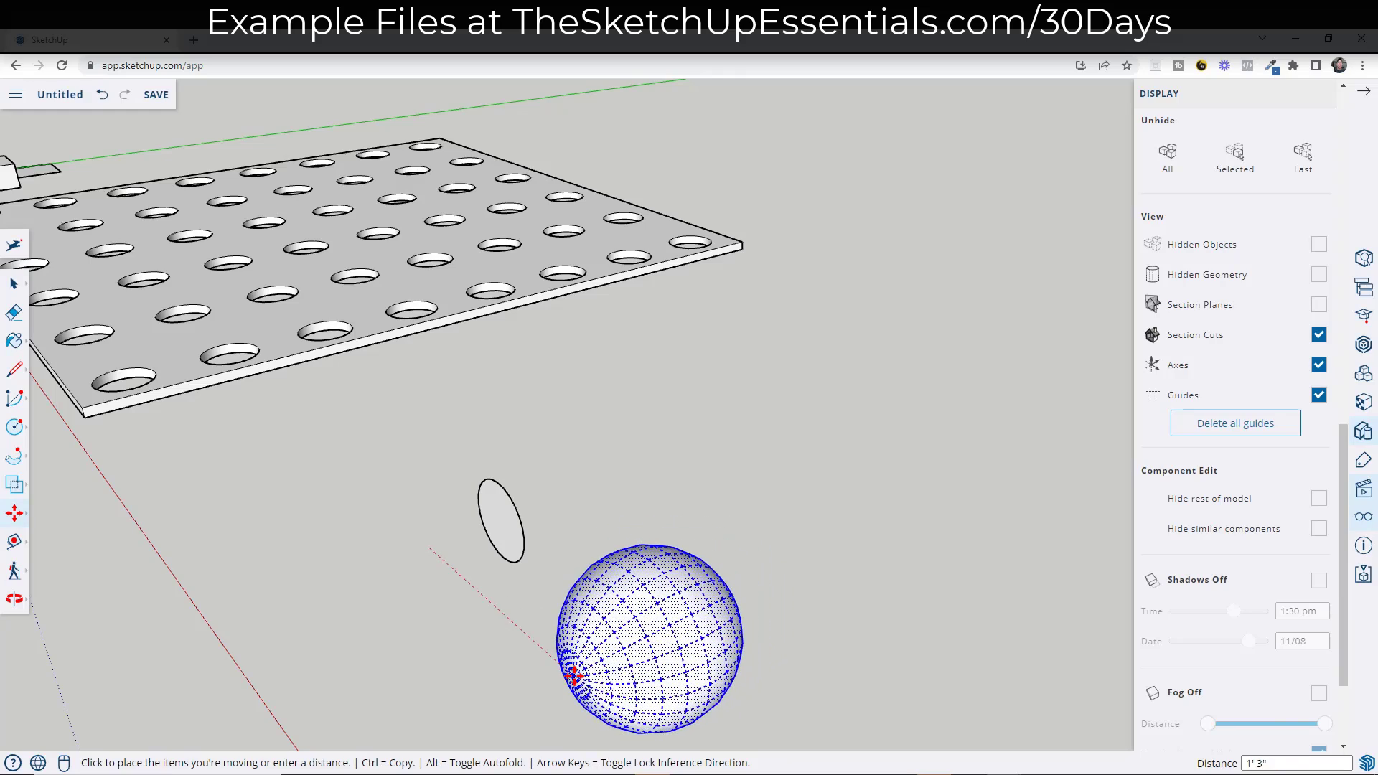
pyautogui.click(574, 675)
# Step: Rotate the sphere in the vertical plane so its poles point straight up and down
pyautogui.press('q')
pyautogui.click(568, 673)
pyautogui.click(610, 653)
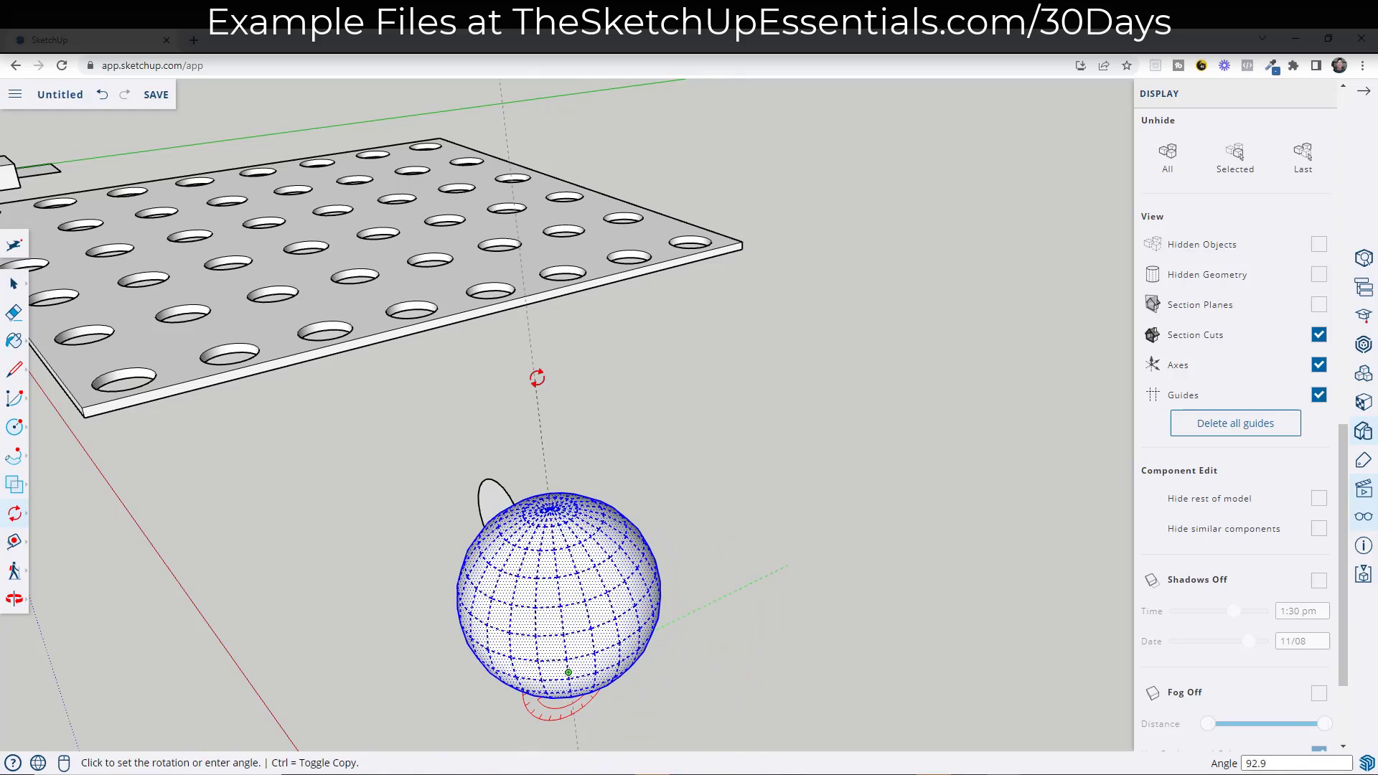
pyautogui.moveTo(553, 375); pyautogui.dragTo(922, 430, button='middle')
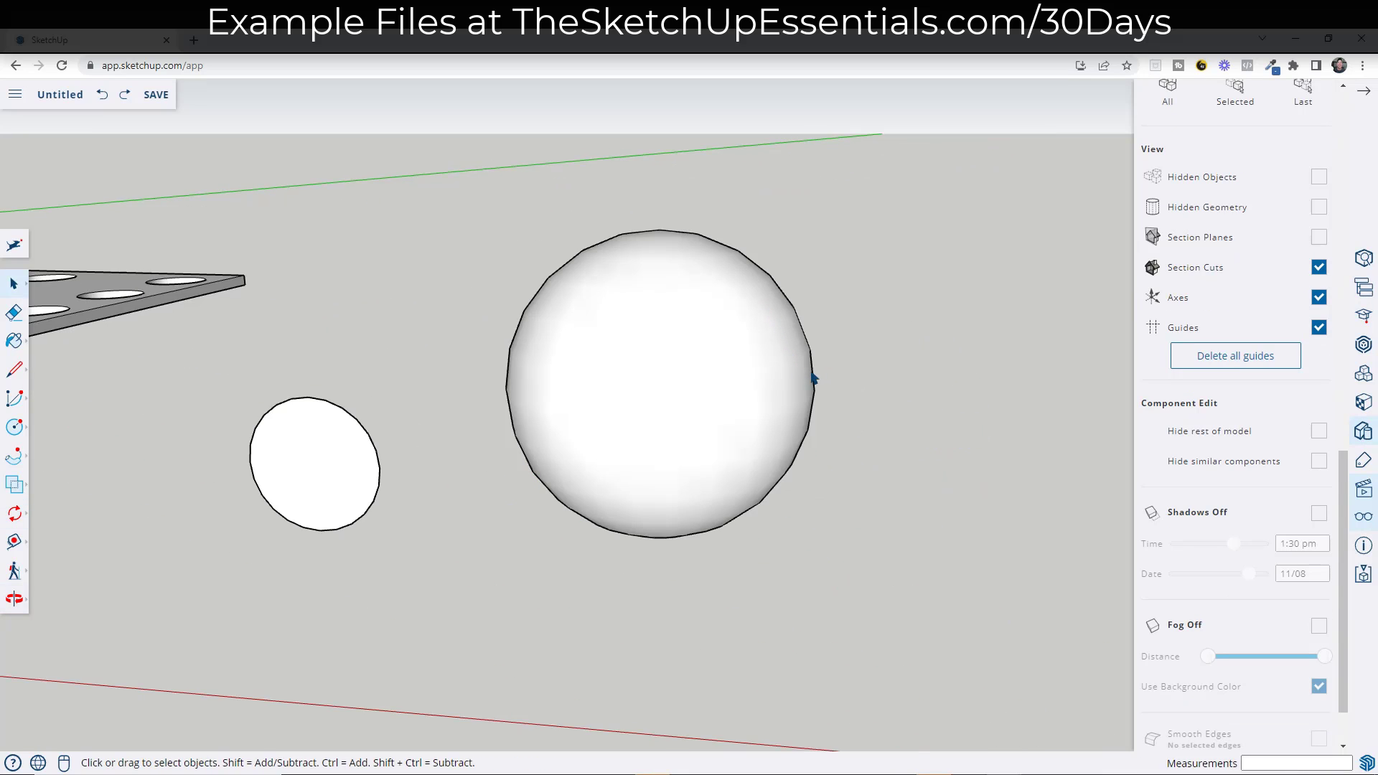
# Step: Select the sphere's smoothed surface and turn on Hidden Geometry
pyautogui.scroll(2, 821, 376)
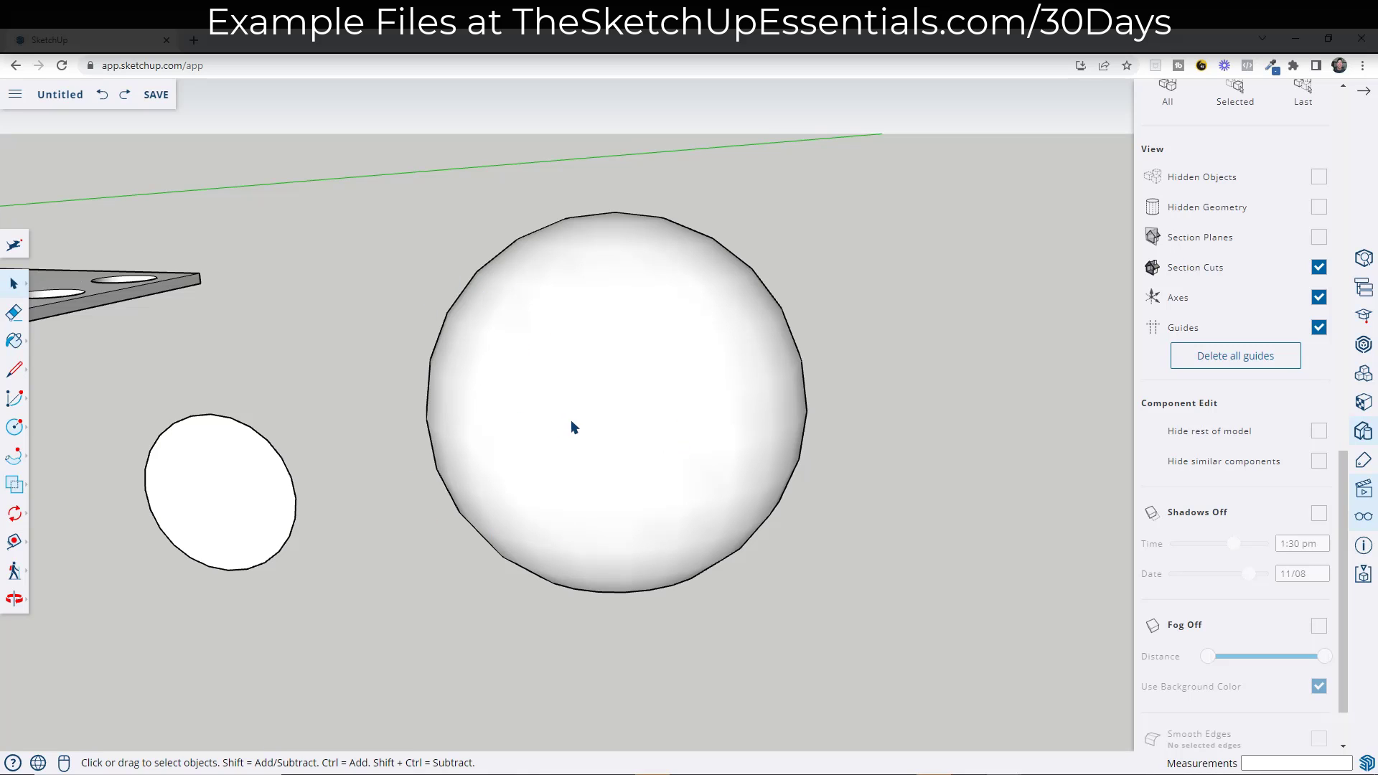
pyautogui.click(615, 374)
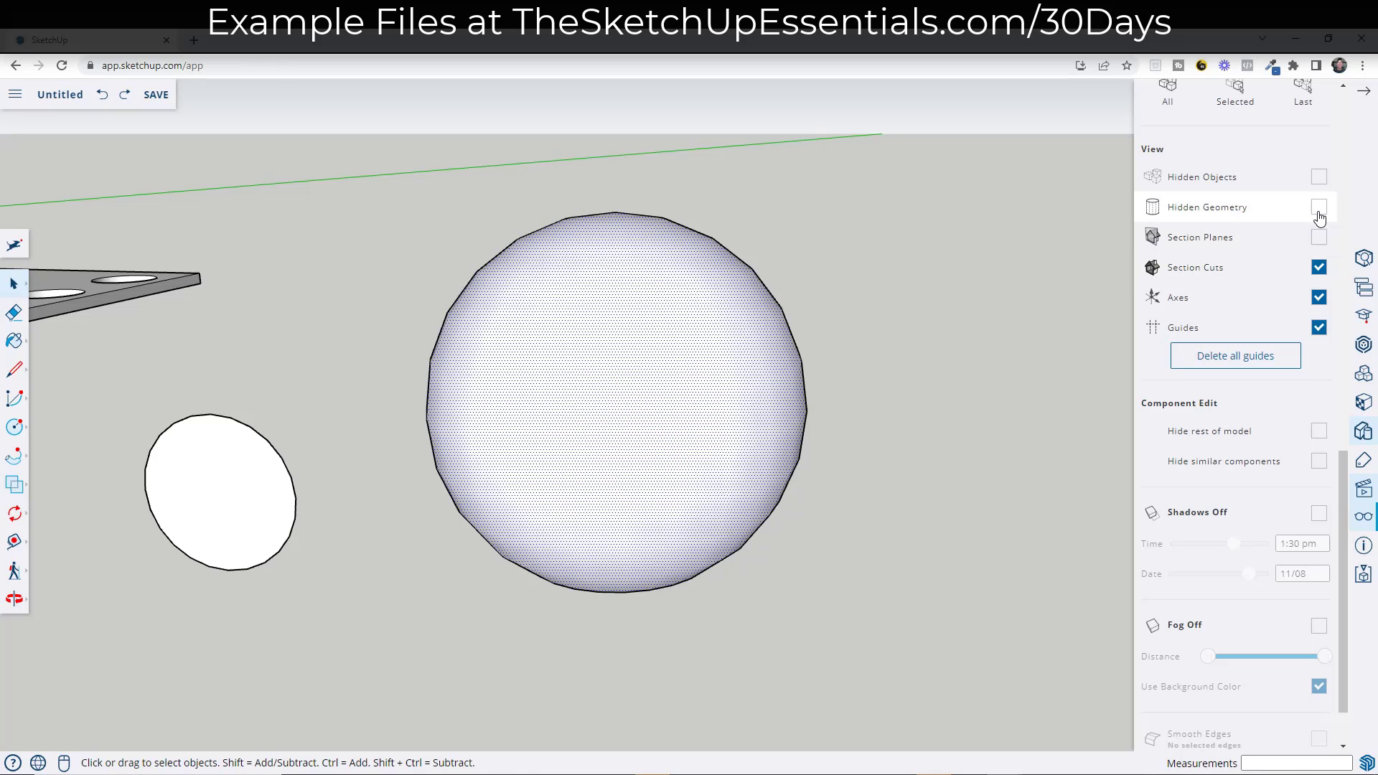
pyautogui.click(1365, 524)
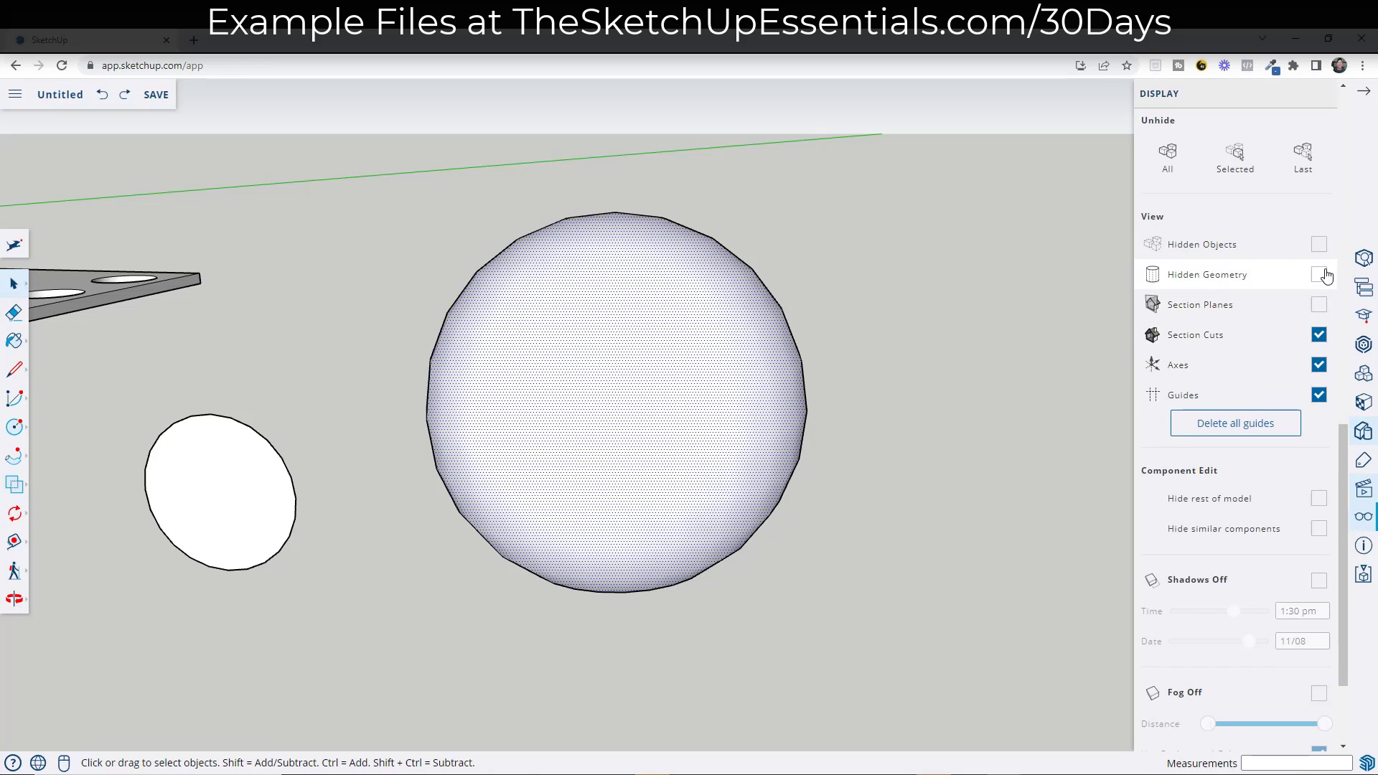
pyautogui.click(1319, 274)
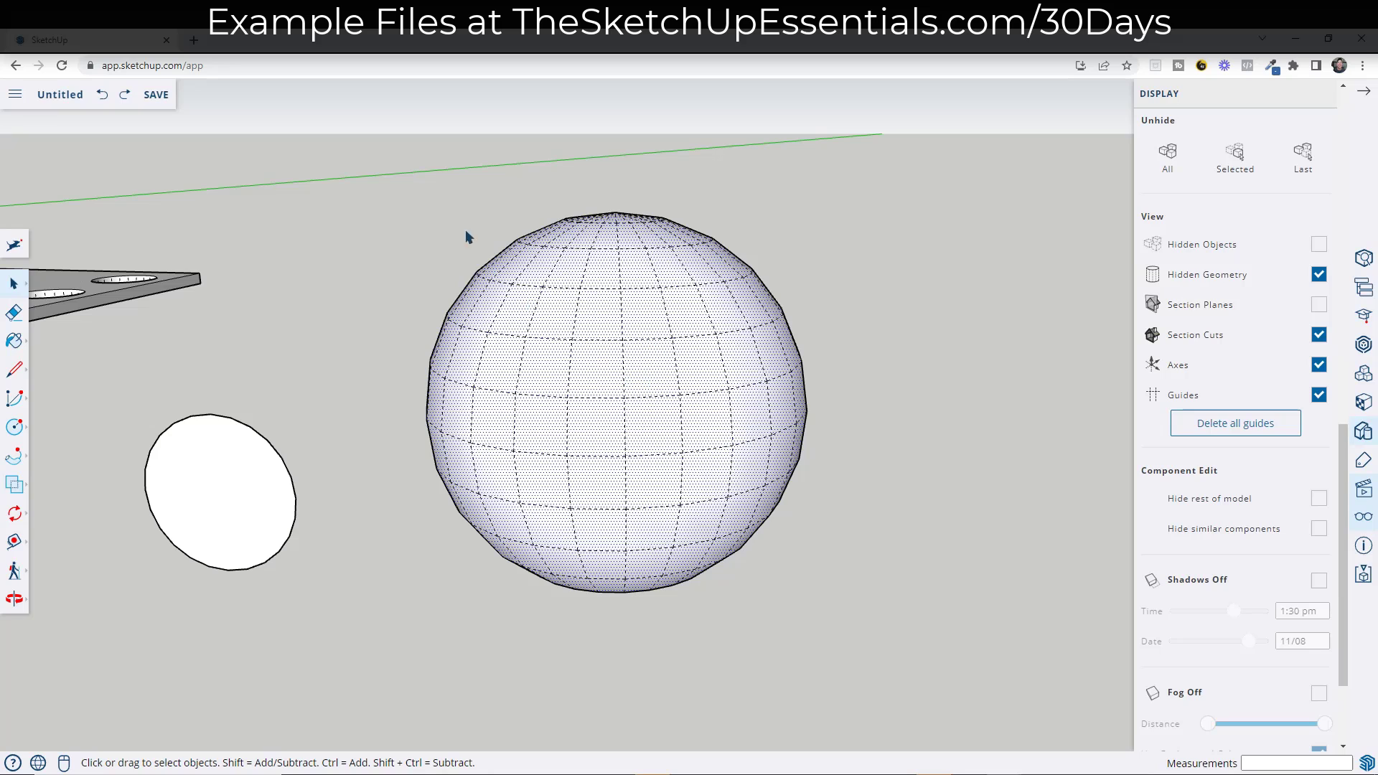
# Step: Invert the selection across the sphere to pick only its edges, and unsoften them by enabling Smooth Edges without Soften Coplanar
pyautogui.moveTo(371, 170); pyautogui.dragTo(933, 657)
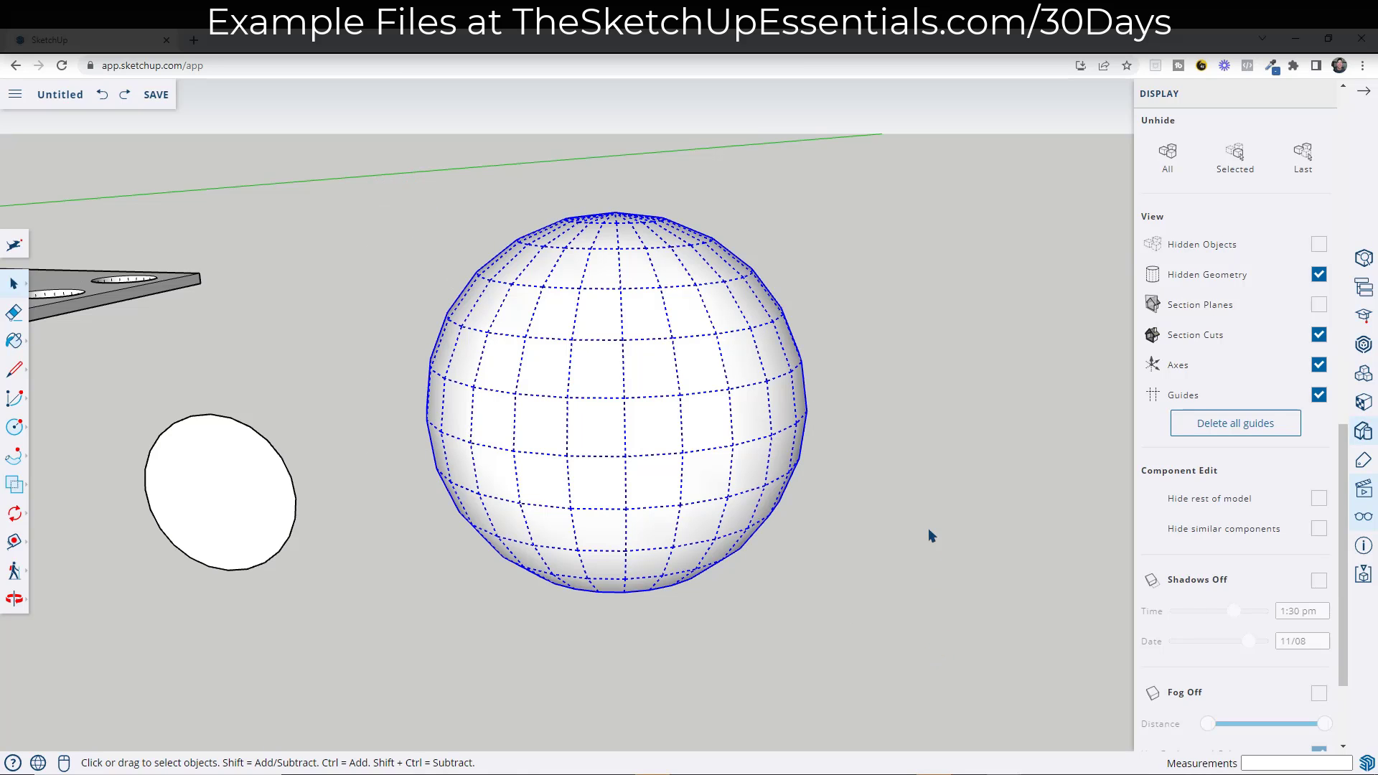
pyautogui.scroll(-1, 1227, 527)
pyautogui.scroll(-2, 1259, 540)
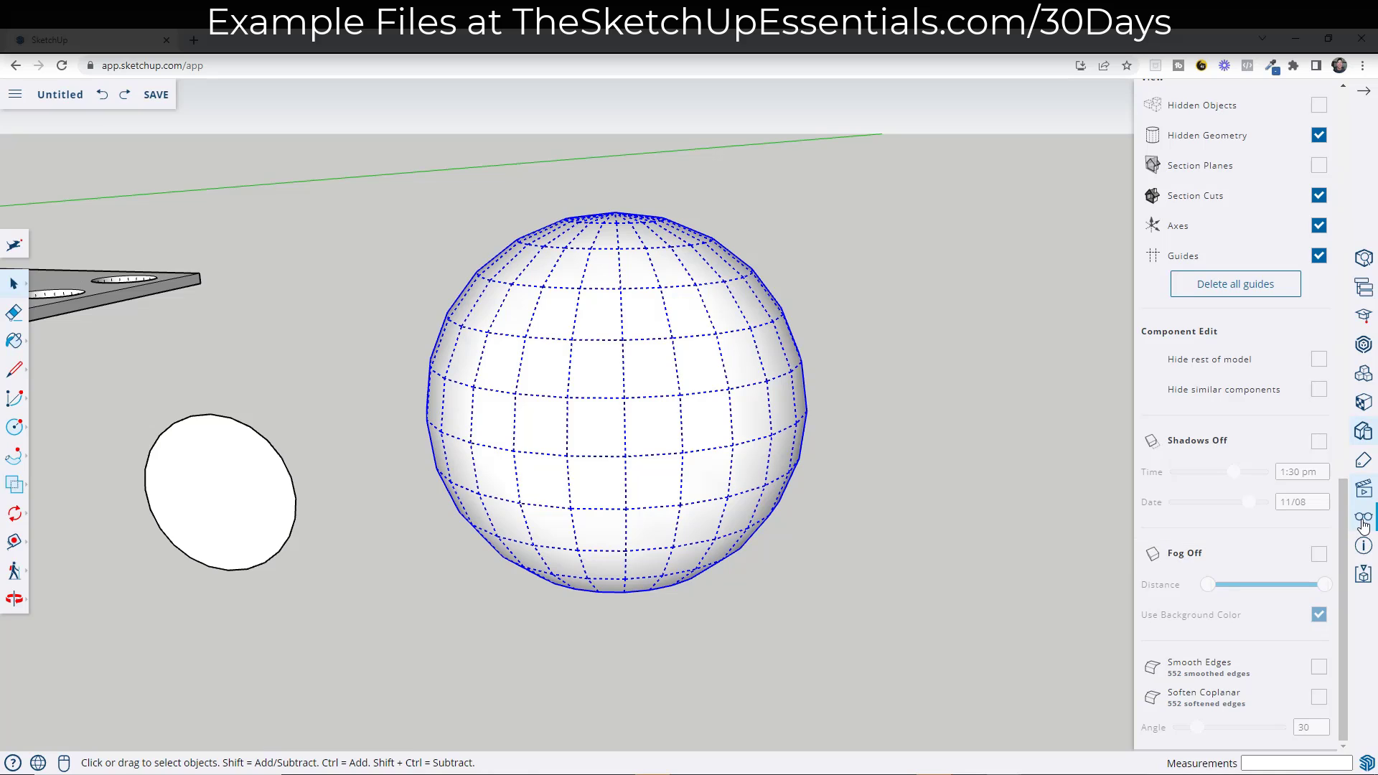
pyautogui.click(1319, 667)
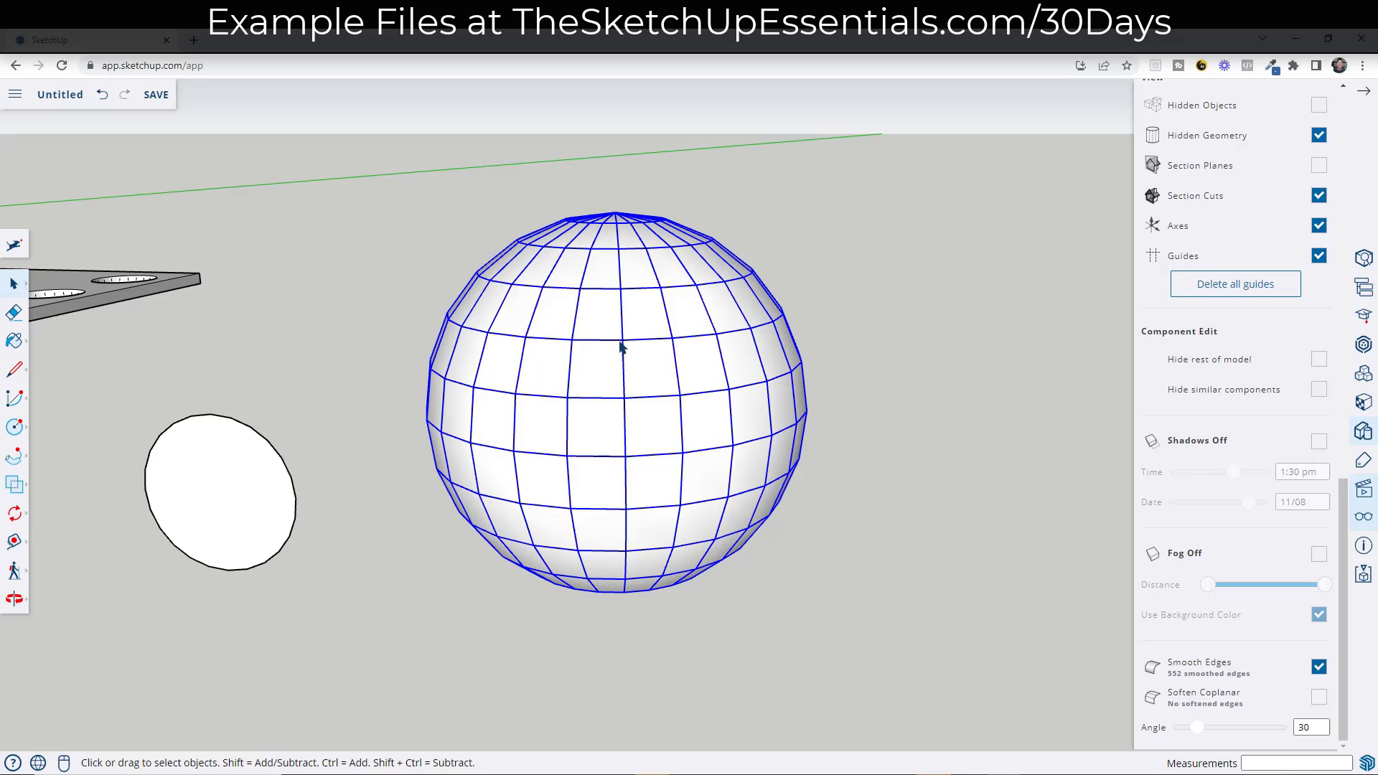
# Step: Invert the selection across the sphere to pick only its faces, and delete them to leave a wireframe
pyautogui.moveTo(388, 179); pyautogui.dragTo(916, 652)
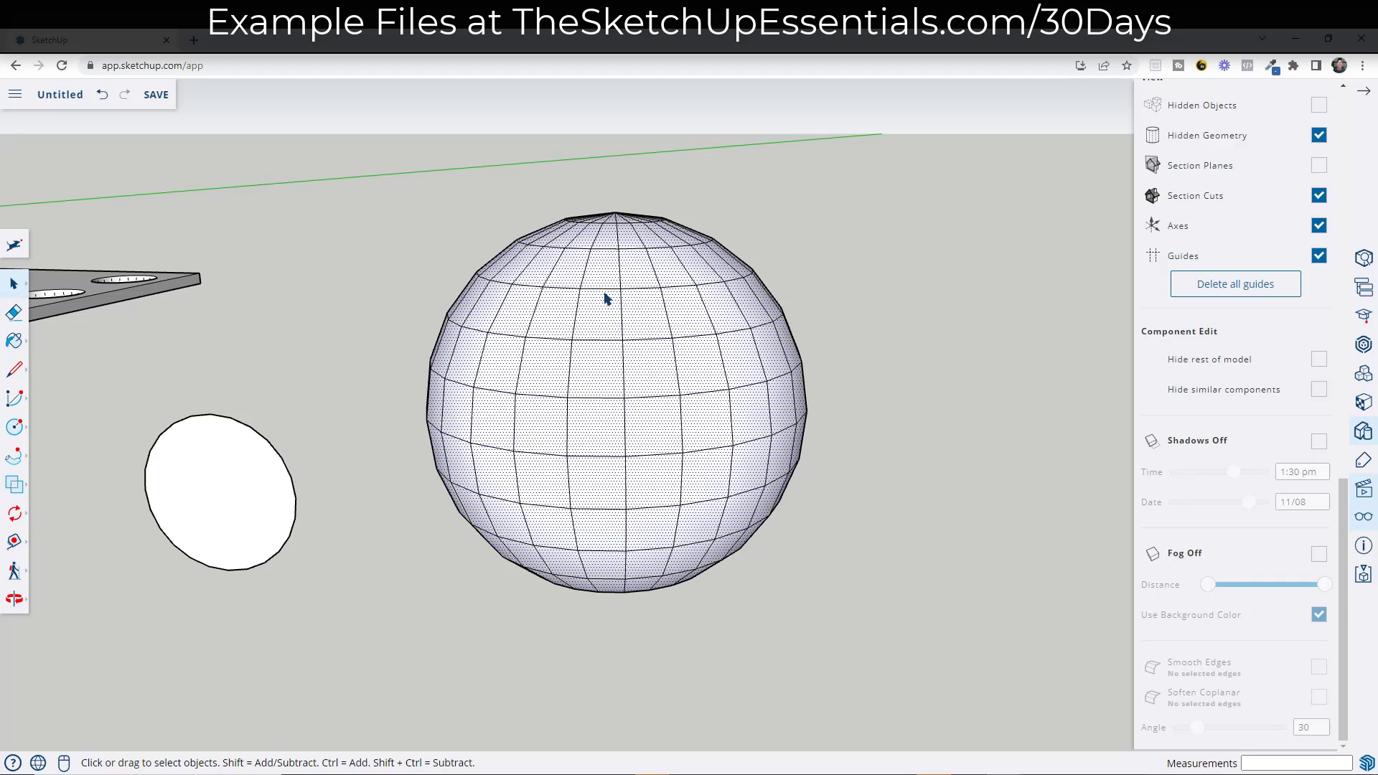
pyautogui.press('Delete')
pyautogui.moveTo(680, 379)
pyautogui.mouseDown(button='middle')
pyautogui.moveTo(551, 390)
pyautogui.moveTo(558, 344)
pyautogui.moveTo(739, 397)
pyautogui.moveTo(837, 378)
pyautogui.moveTo(806, 353)
pyautogui.moveTo(758, 407)
pyautogui.moveTo(724, 393)
pyautogui.moveTo(732, 378)
pyautogui.moveTo(864, 323)
pyautogui.moveTo(745, 381)
pyautogui.moveTo(755, 346)
pyautogui.moveTo(797, 344)
pyautogui.moveTo(645, 433)
pyautogui.moveTo(658, 373)
pyautogui.moveTo(701, 390)
pyautogui.moveTo(744, 376)
pyautogui.moveTo(692, 363)
pyautogui.mouseUp(button='middle')
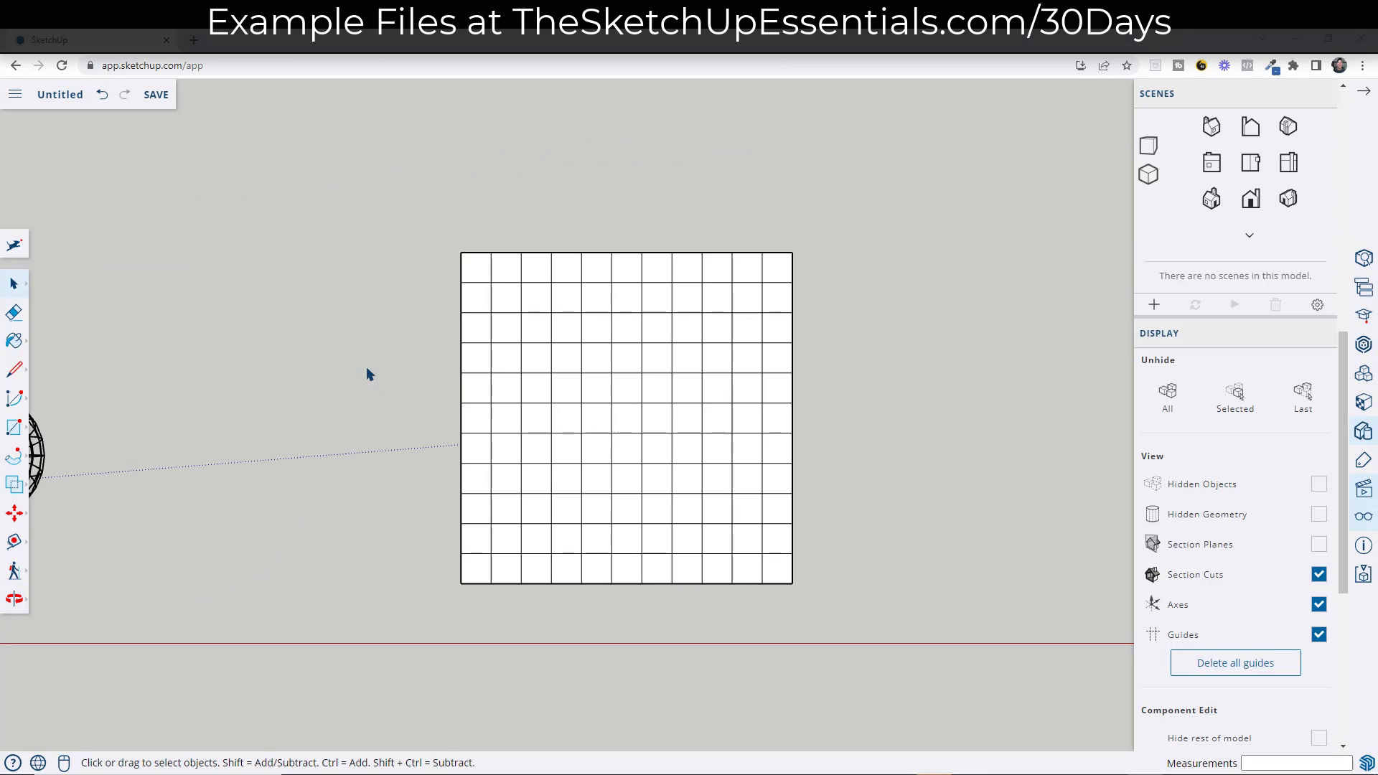
pyautogui.moveTo(401, 208); pyautogui.dragTo(447, 648)
pyautogui.moveTo(343, 206); pyautogui.dragTo(431, 644)
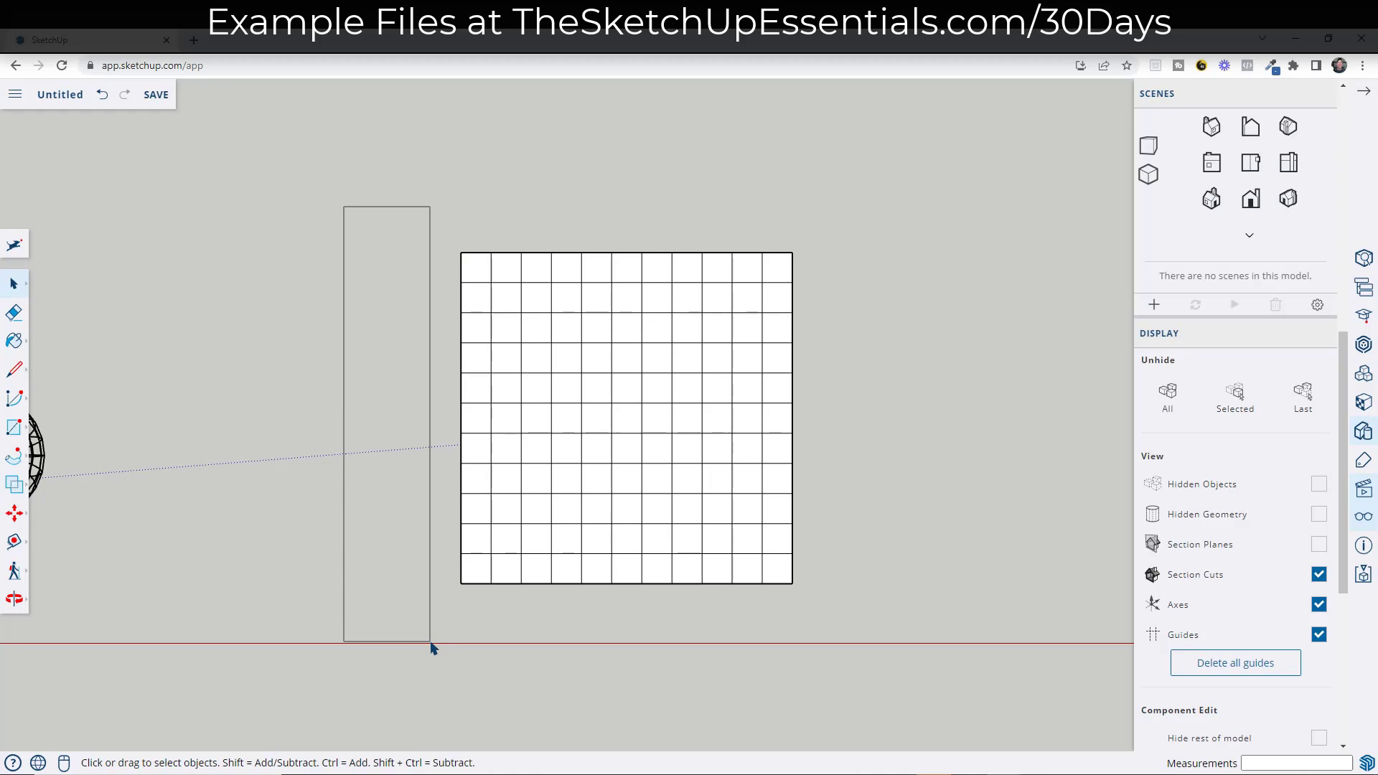
pyautogui.moveTo(431, 643); pyautogui.dragTo(432, 643)
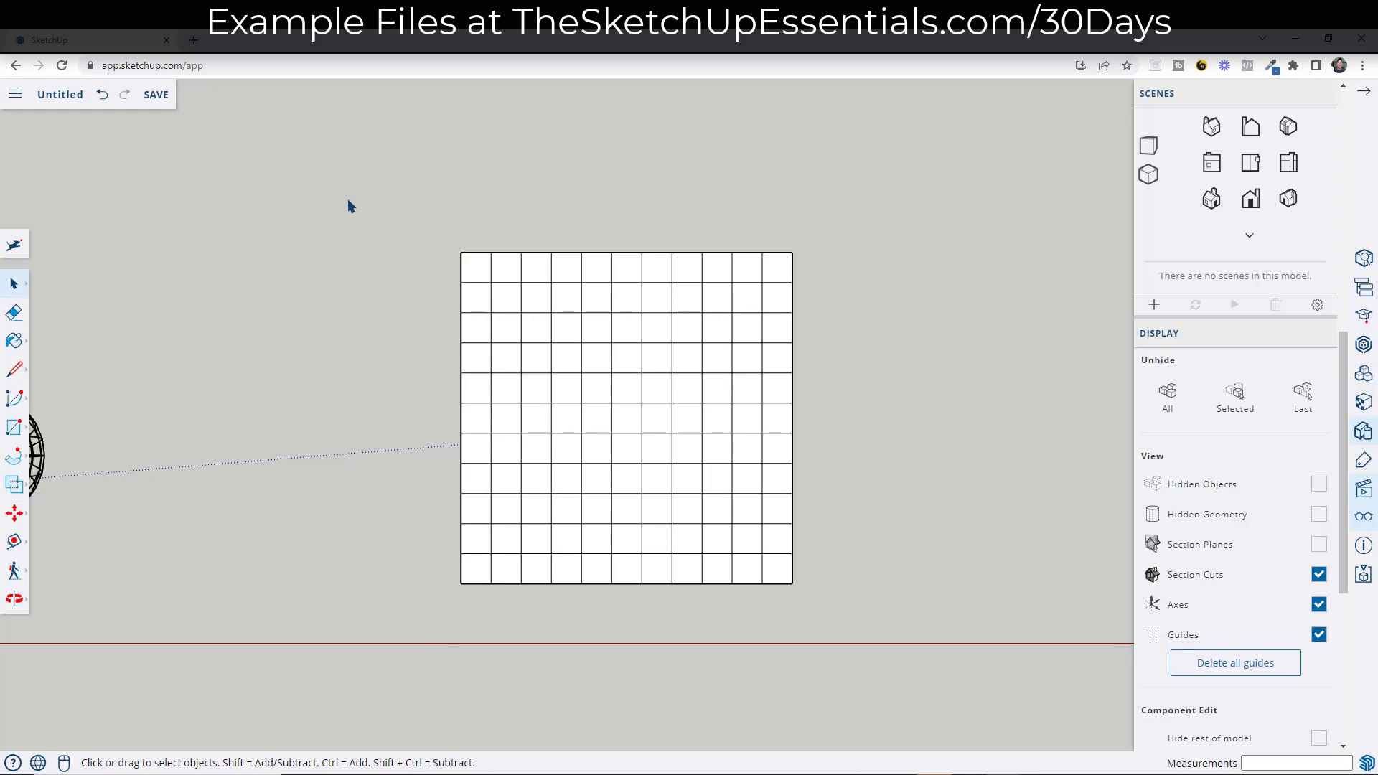
# Step: Window-select the two-by-two block of cells at the grid's upper-left corner, enclosing the cells completely
pyautogui.moveTo(347, 200); pyautogui.dragTo(441, 648)
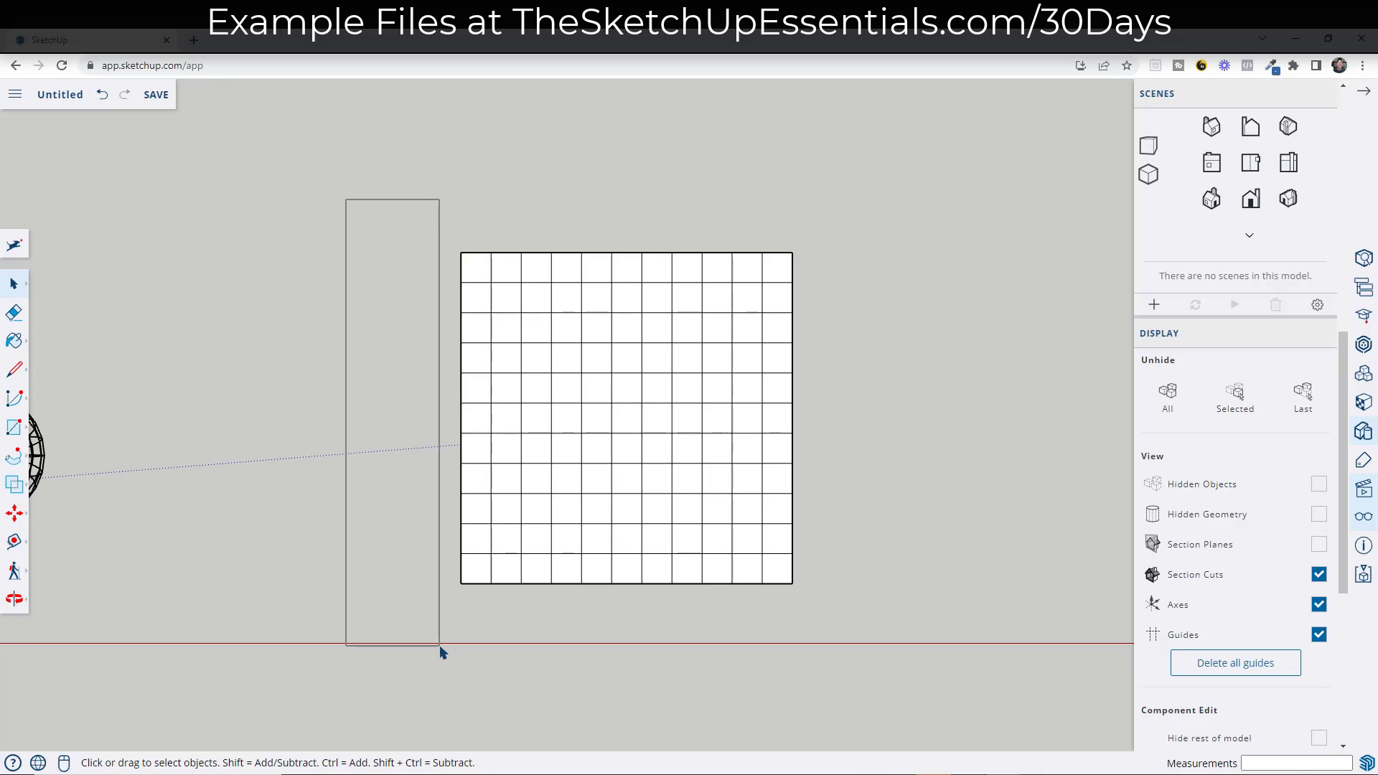
pyautogui.moveTo(441, 648); pyautogui.dragTo(441, 648)
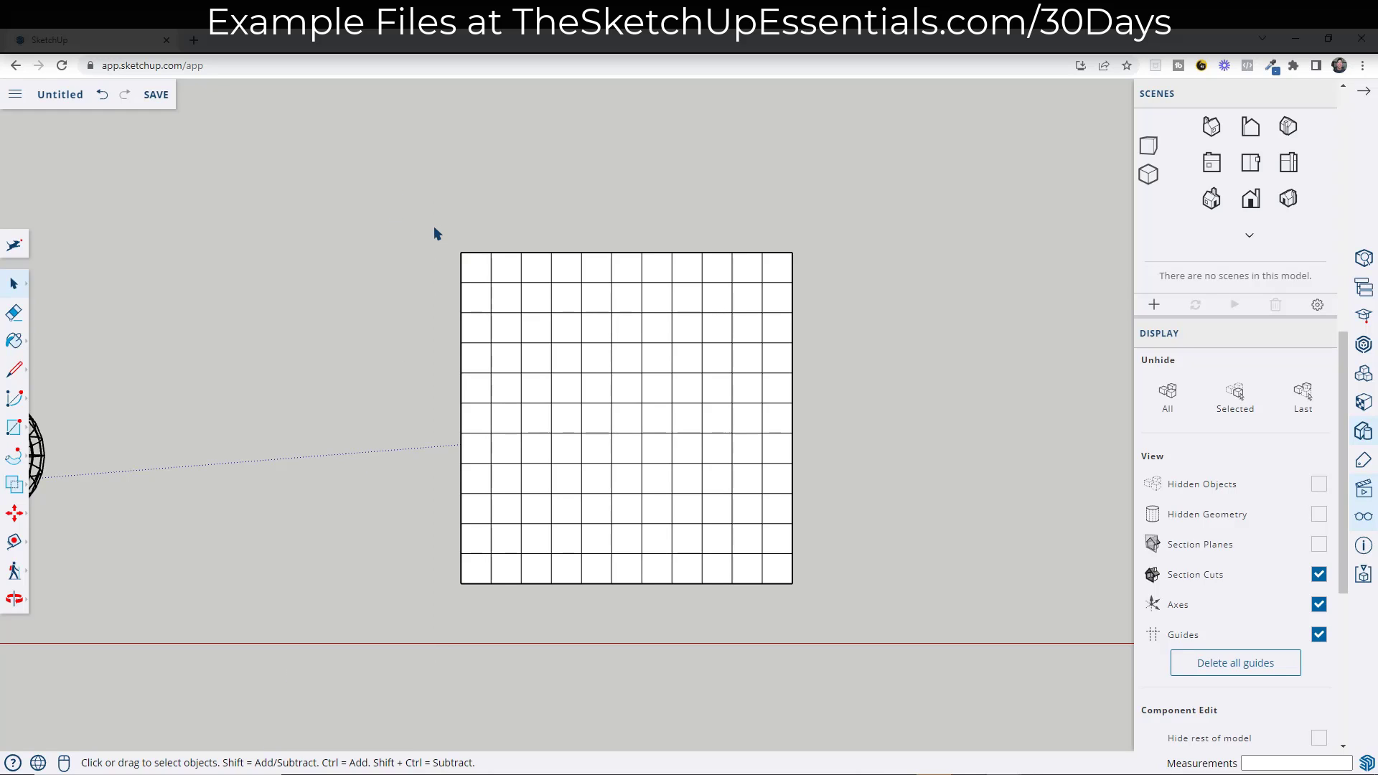
pyautogui.moveTo(433, 227); pyautogui.dragTo(510, 302)
pyautogui.moveTo(510, 302)
pyautogui.mouseDown()
pyautogui.moveTo(446, 227)
pyautogui.moveTo(507, 296)
pyautogui.mouseUp()
pyautogui.moveTo(429, 222); pyautogui.dragTo(538, 325)
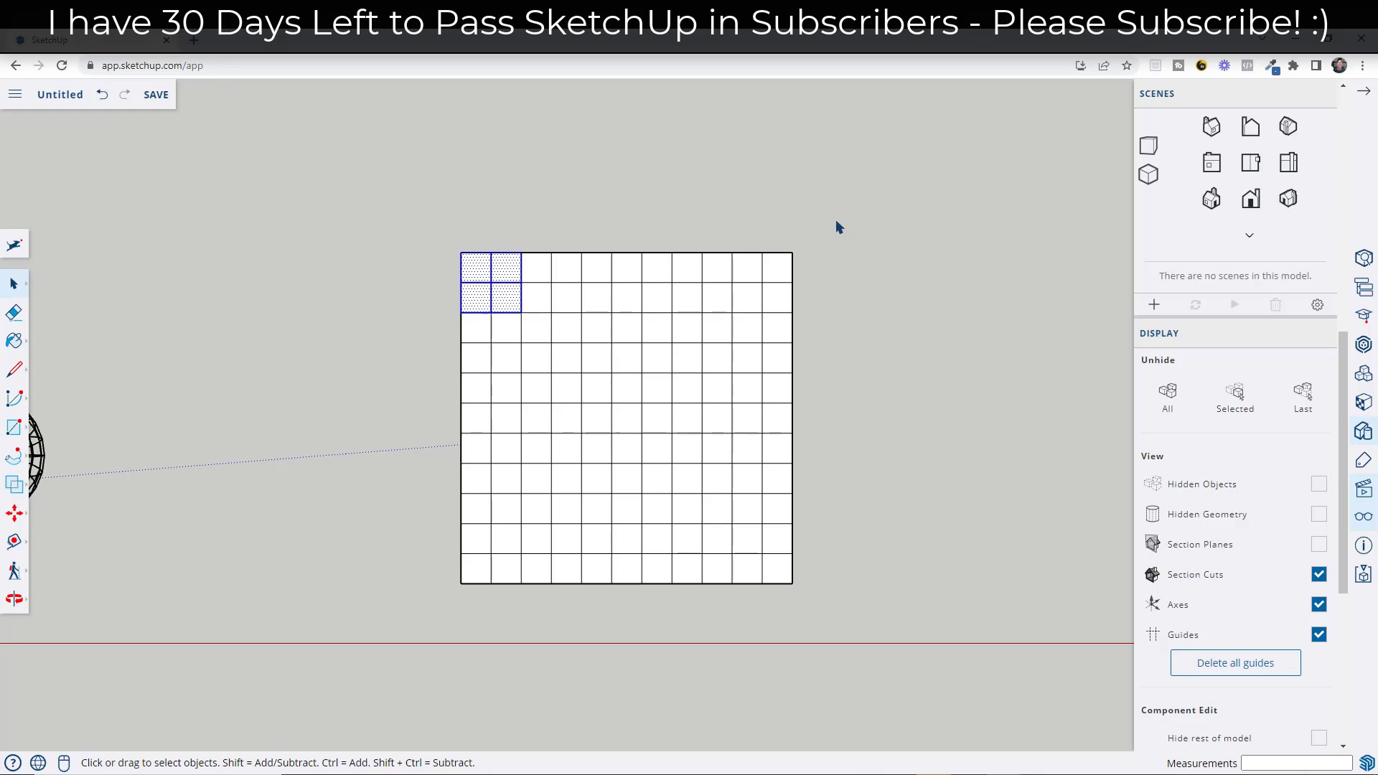
# Step: Crossing-select the grid's upper-right corner cell, and extend the crossing selection to the two-by-two block of cells there
pyautogui.moveTo(785, 264); pyautogui.dragTo(782, 265)
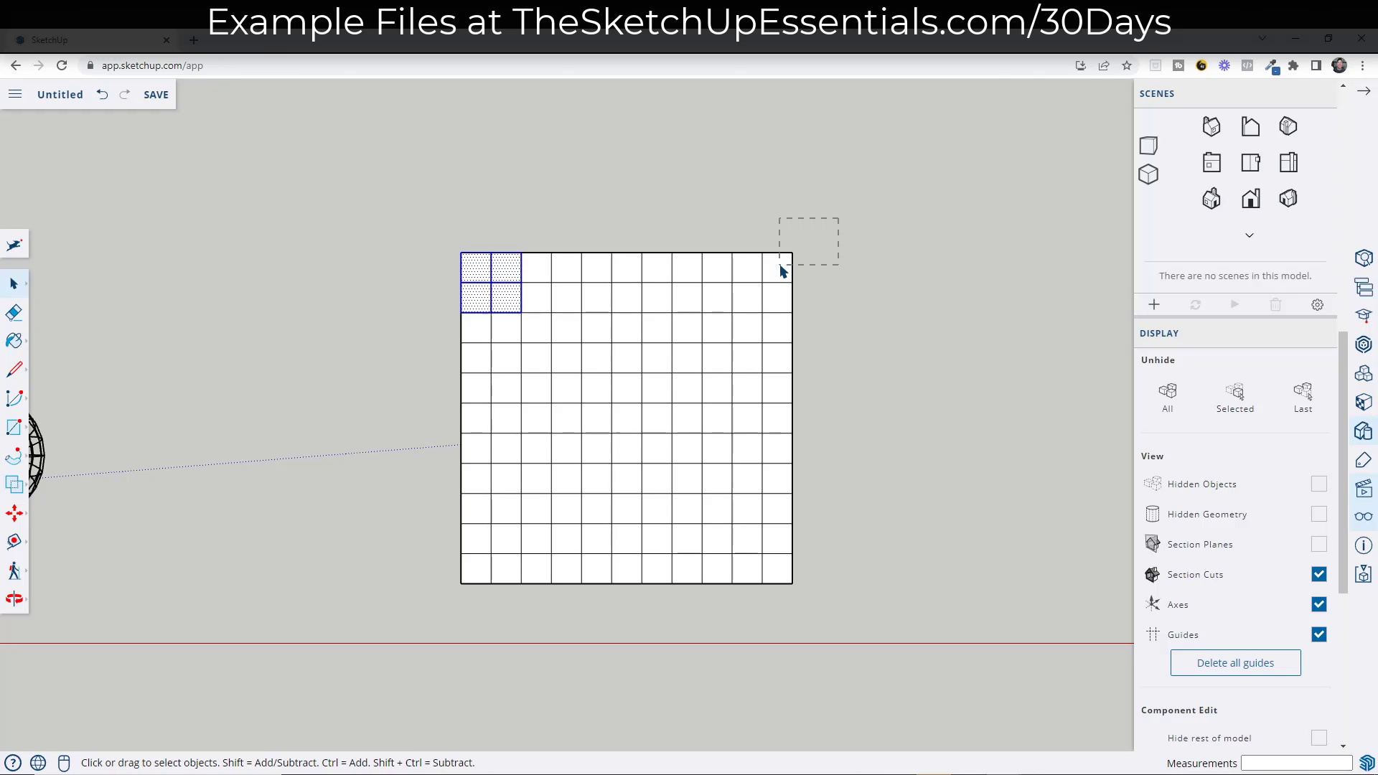
pyautogui.moveTo(780, 264)
pyautogui.mouseDown()
pyautogui.moveTo(792, 256)
pyautogui.moveTo(780, 267)
pyautogui.mouseUp()
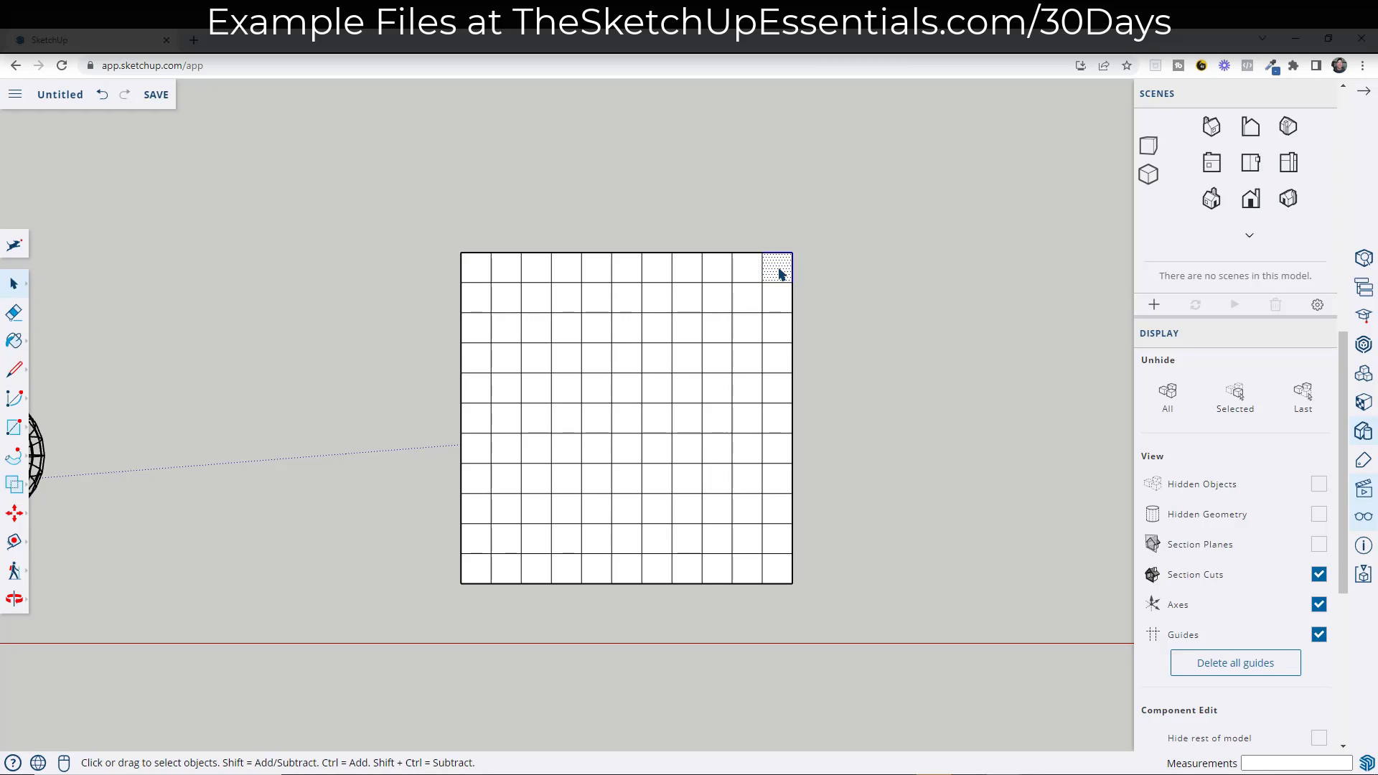
pyautogui.moveTo(811, 234); pyautogui.dragTo(746, 305)
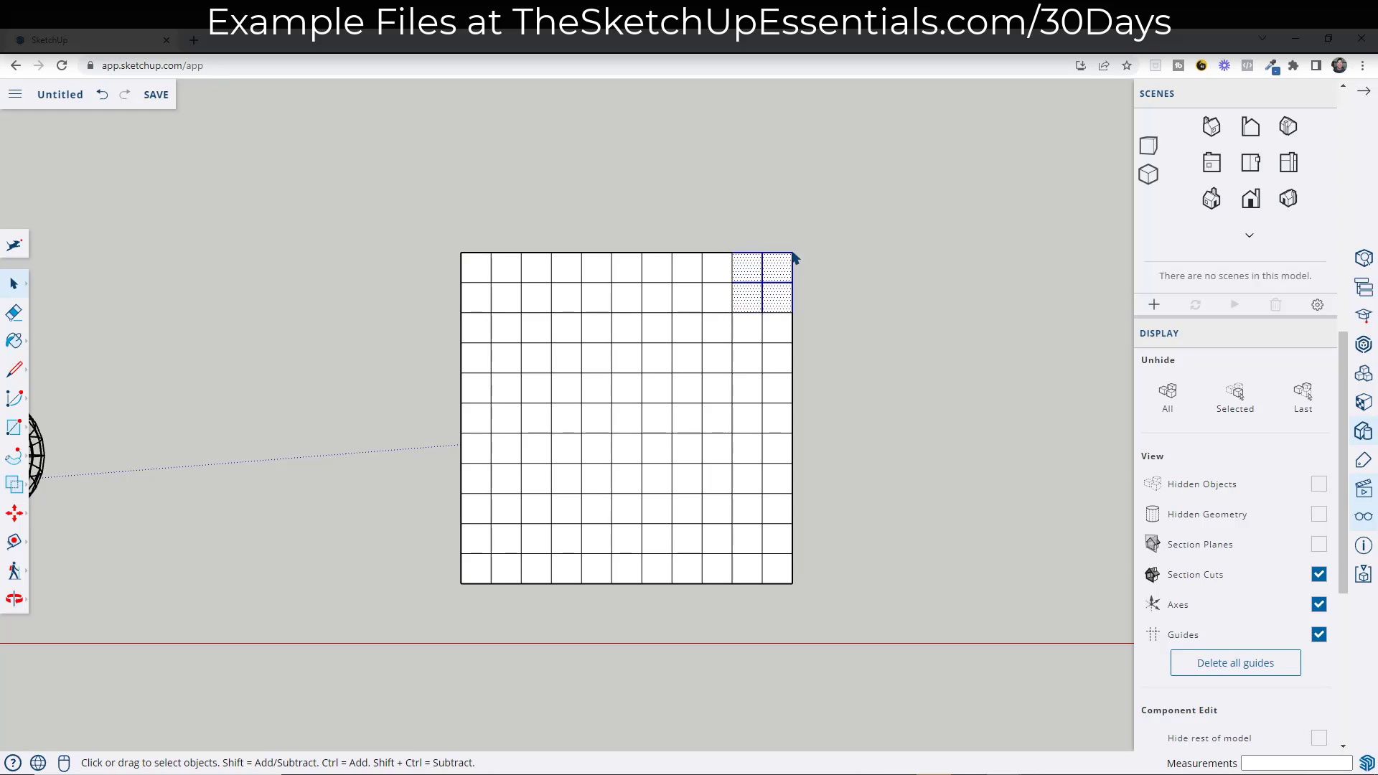
# Step: Crossing-select the three-by-three block of cells at the grid's upper-right corner, delete it, and undo the deletion
pyautogui.moveTo(818, 232); pyautogui.dragTo(717, 335)
pyautogui.press('Delete')
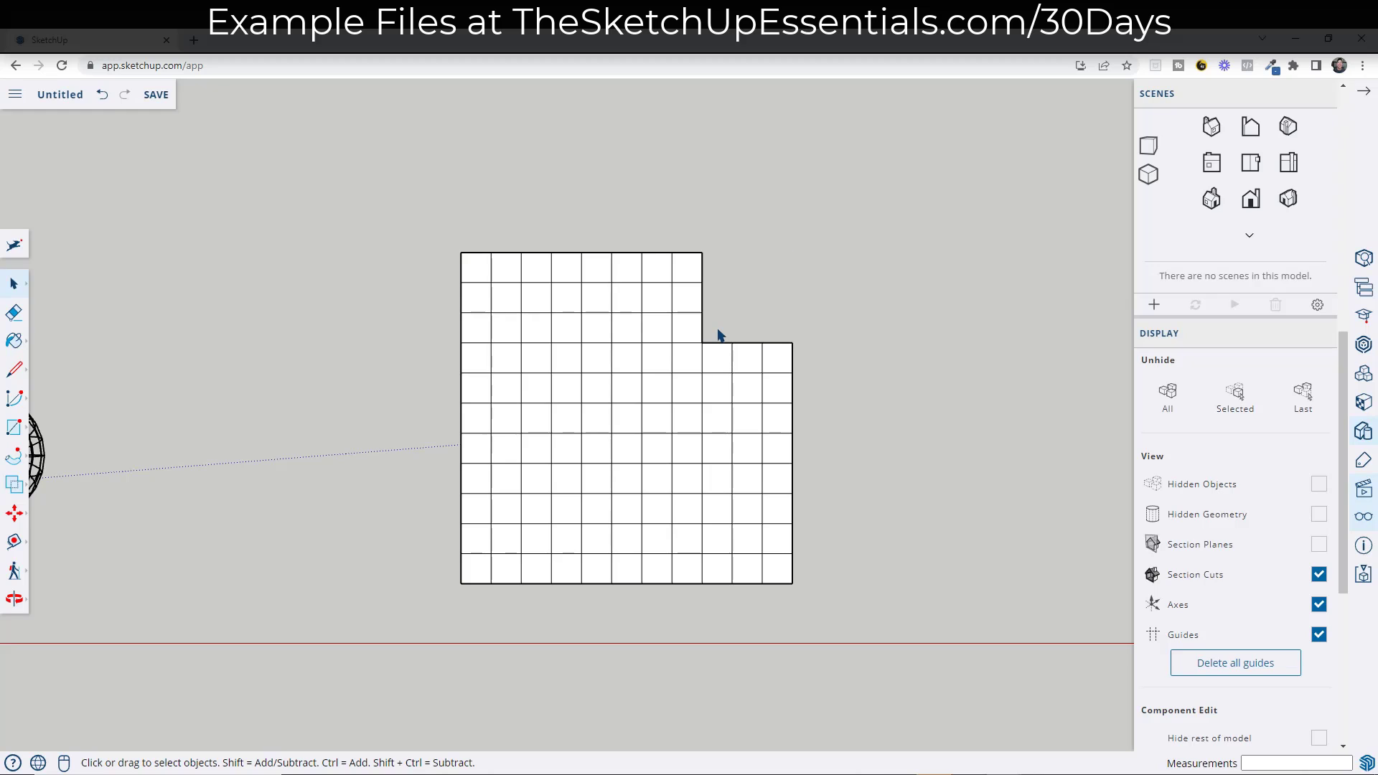
pyautogui.hotkey('ctrl', 'z')
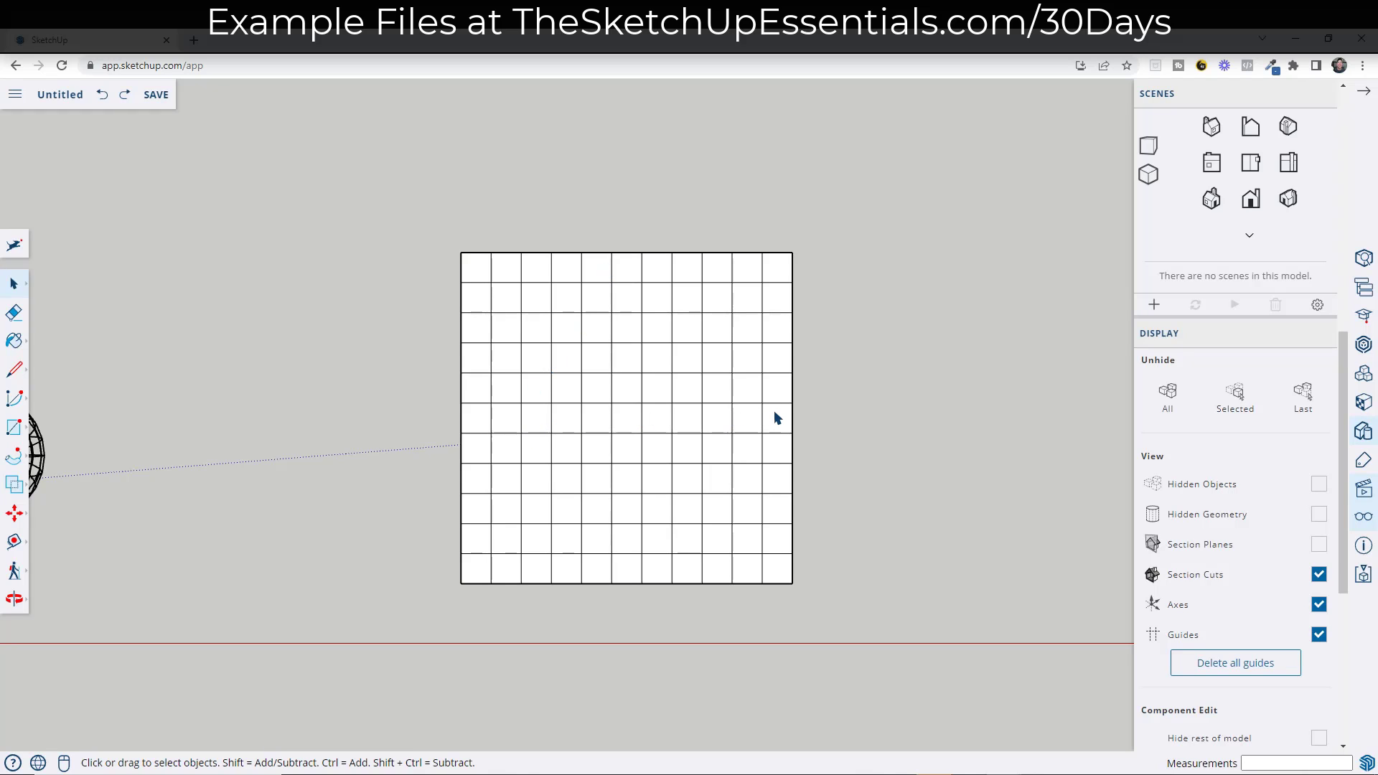
# Step: Crossing-select the grid's middle row plus its middle column, delete the cross-shaped selection, and undo the deletion
pyautogui.moveTo(775, 413); pyautogui.dragTo(471, 424)
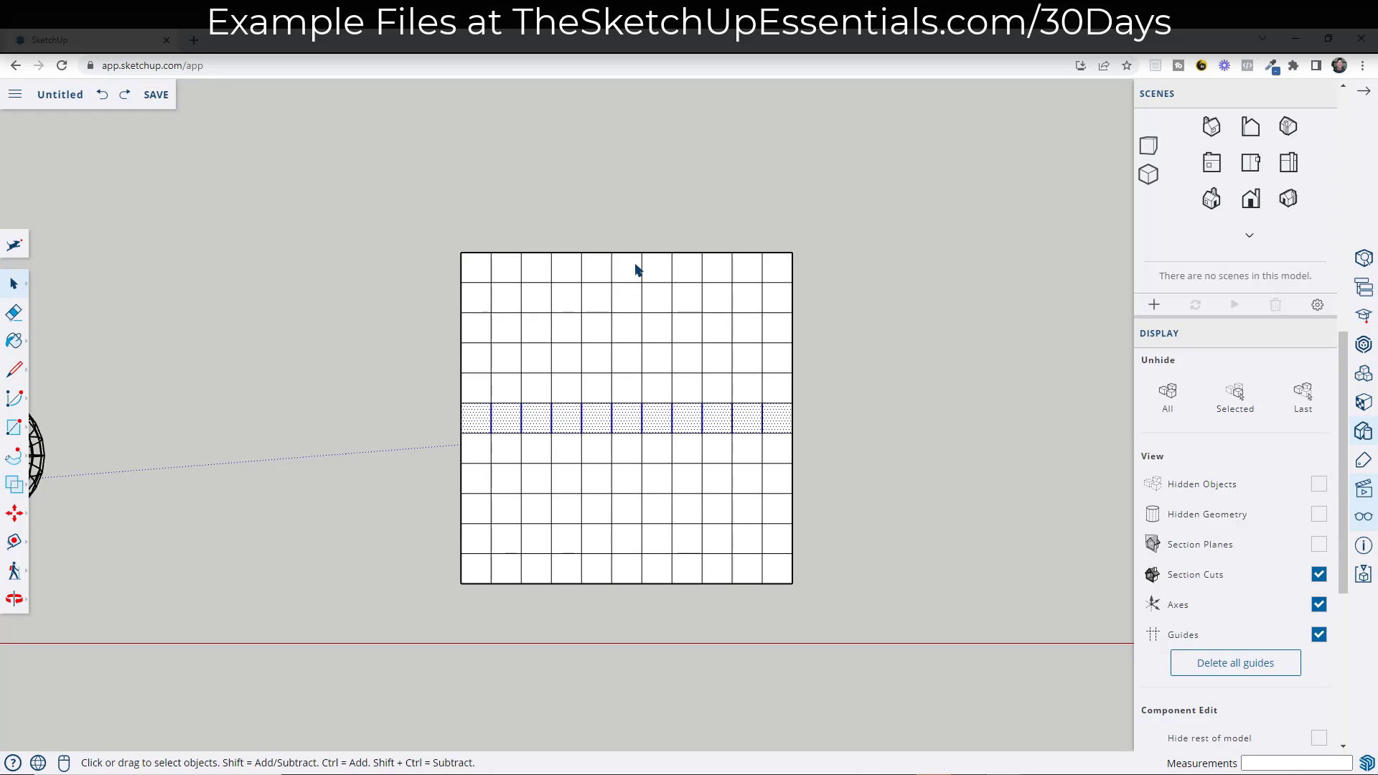
pyautogui.keyDown('shift'); pyautogui.moveTo(634, 261); pyautogui.dragTo(625, 572); pyautogui.keyUp('shift')
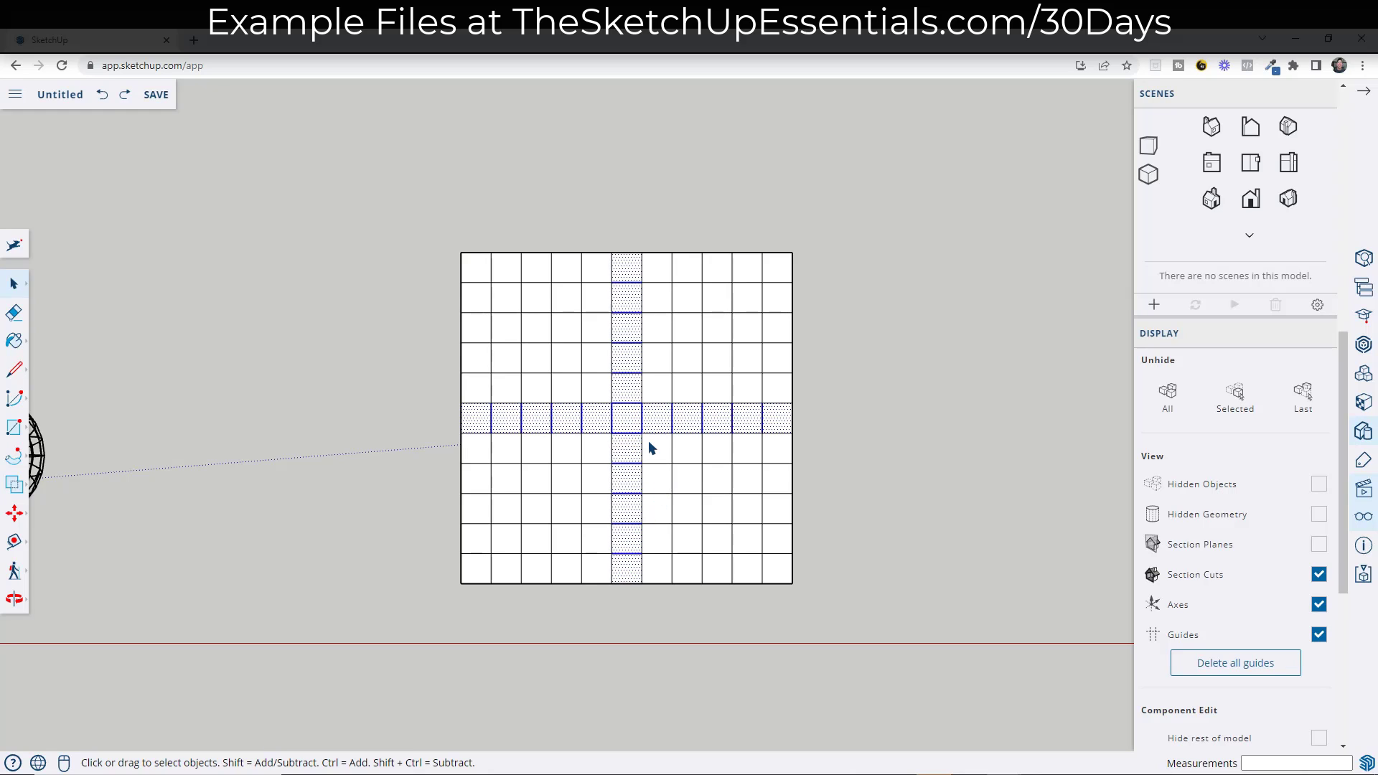
pyautogui.press('Delete')
pyautogui.hotkey('ctrl', 'z')
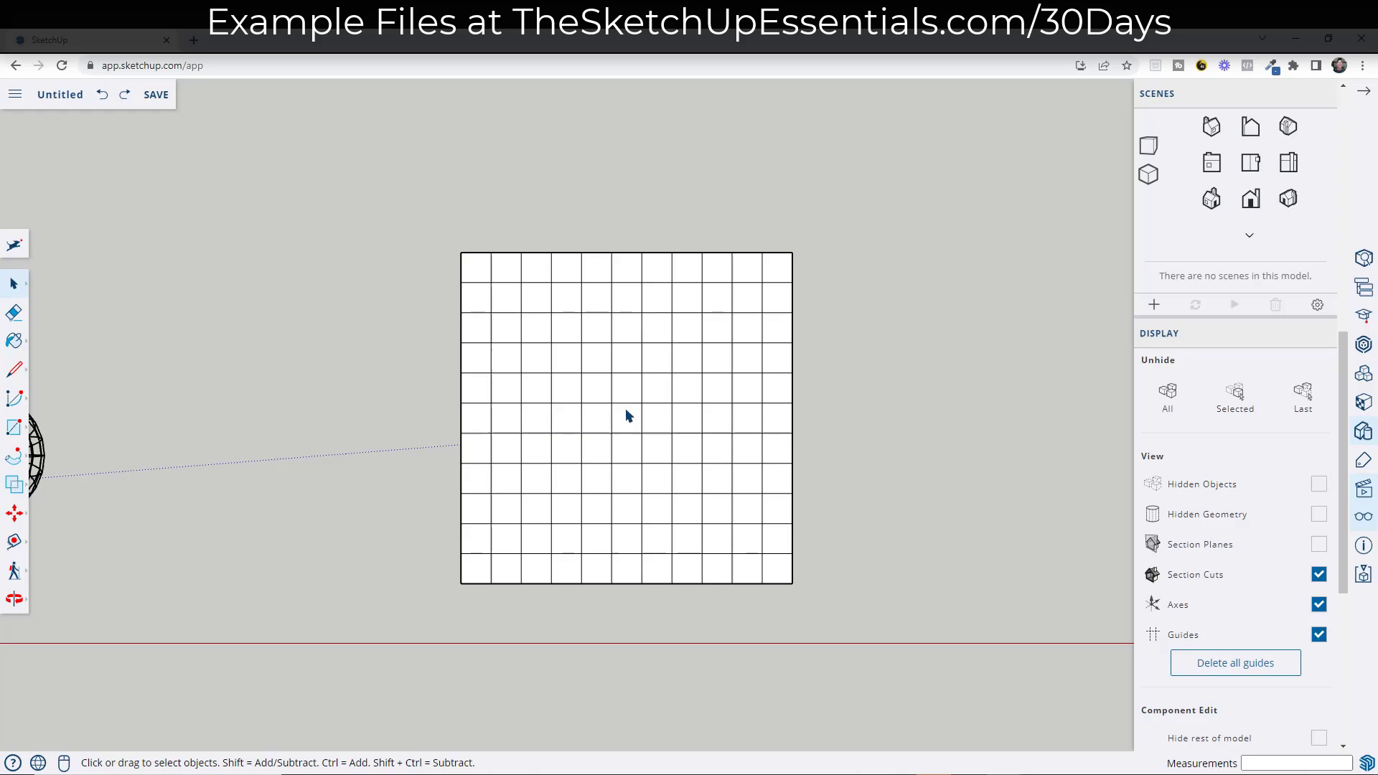
# Step: Crossing-select the grid's middle column, add a crossing selection through its central row, and clear the selection
pyautogui.moveTo(632, 270); pyautogui.dragTo(627, 583)
pyautogui.keyDown('shift'); pyautogui.moveTo(778, 424); pyautogui.dragTo(475, 434); pyautogui.keyUp('shift')
pyautogui.click(847, 526)
pyautogui.scroll(1, 844, 534)
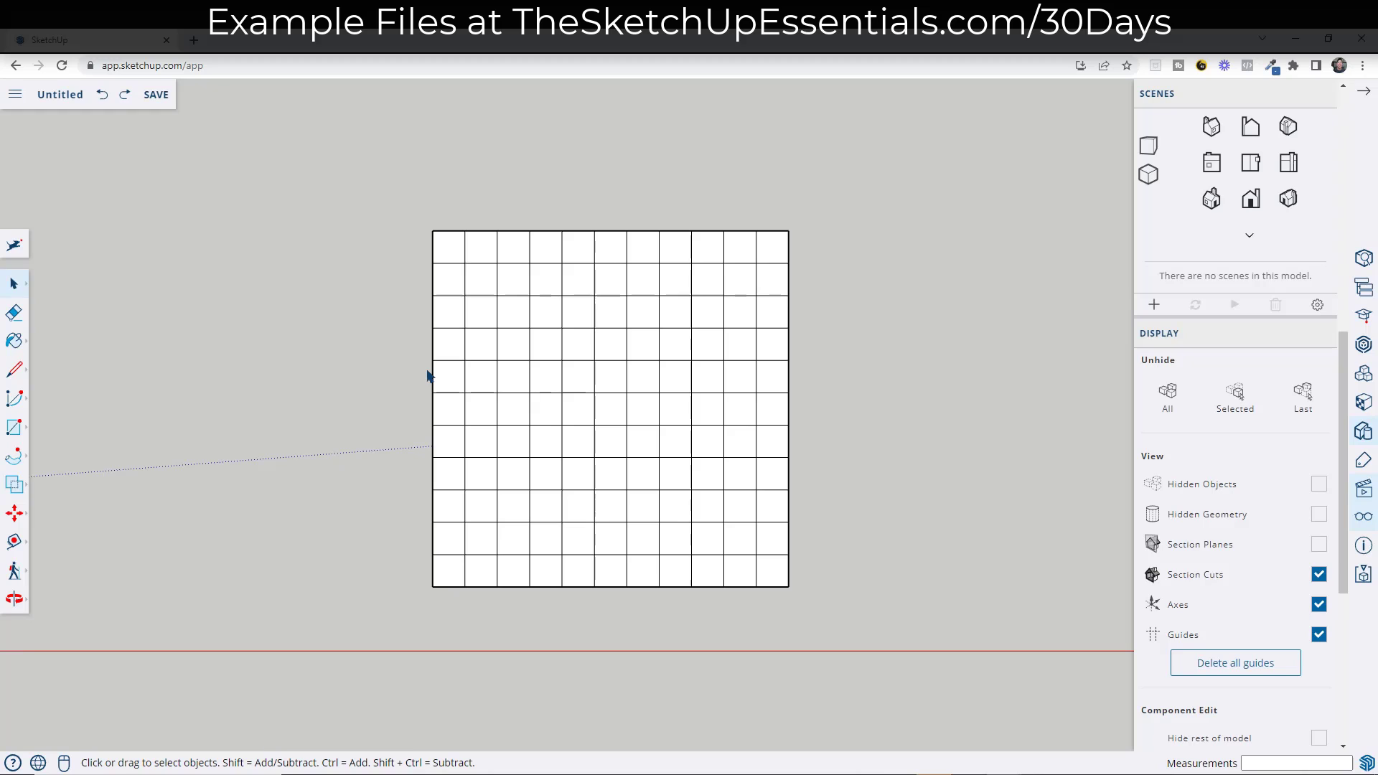
# Step: Lasso-select a U-shaped group of cells seven columns wide and three rows high from the grid's lower-left corner, and clear the selection
pyautogui.click(15, 287)
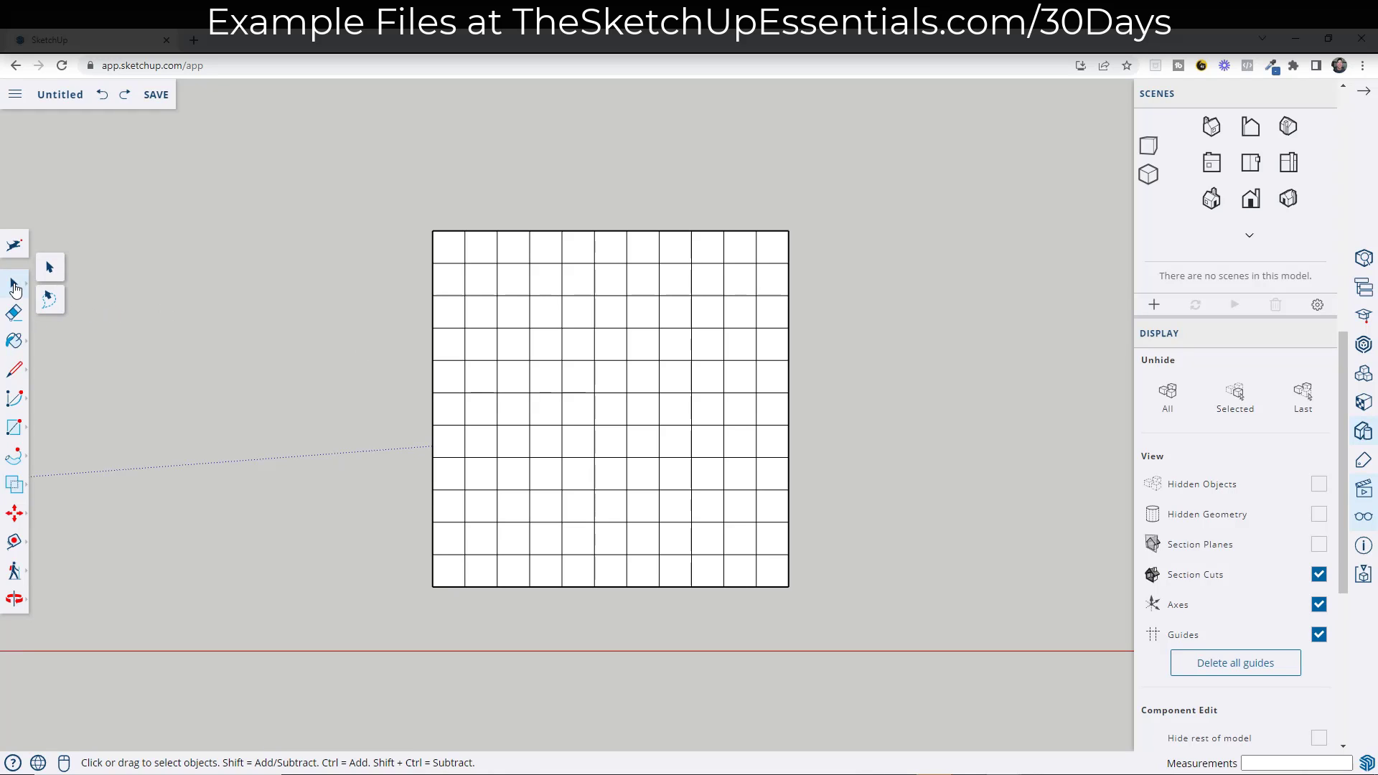
pyautogui.click(53, 304)
pyautogui.moveTo(192, 281)
pyautogui.mouseDown()
pyautogui.moveTo(242, 271)
pyautogui.moveTo(288, 303)
pyautogui.moveTo(294, 383)
pyautogui.moveTo(270, 430)
pyautogui.moveTo(146, 407)
pyautogui.moveTo(114, 328)
pyautogui.moveTo(129, 205)
pyautogui.moveTo(217, 155)
pyautogui.moveTo(304, 180)
pyautogui.moveTo(333, 209)
pyautogui.moveTo(379, 450)
pyautogui.moveTo(507, 483)
pyautogui.moveTo(526, 495)
pyautogui.moveTo(523, 530)
pyautogui.moveTo(557, 540)
pyautogui.moveTo(582, 540)
pyautogui.moveTo(584, 483)
pyautogui.moveTo(634, 471)
pyautogui.moveTo(683, 480)
pyautogui.moveTo(691, 498)
pyautogui.moveTo(689, 582)
pyautogui.moveTo(652, 624)
pyautogui.moveTo(349, 625)
pyautogui.mouseUp()
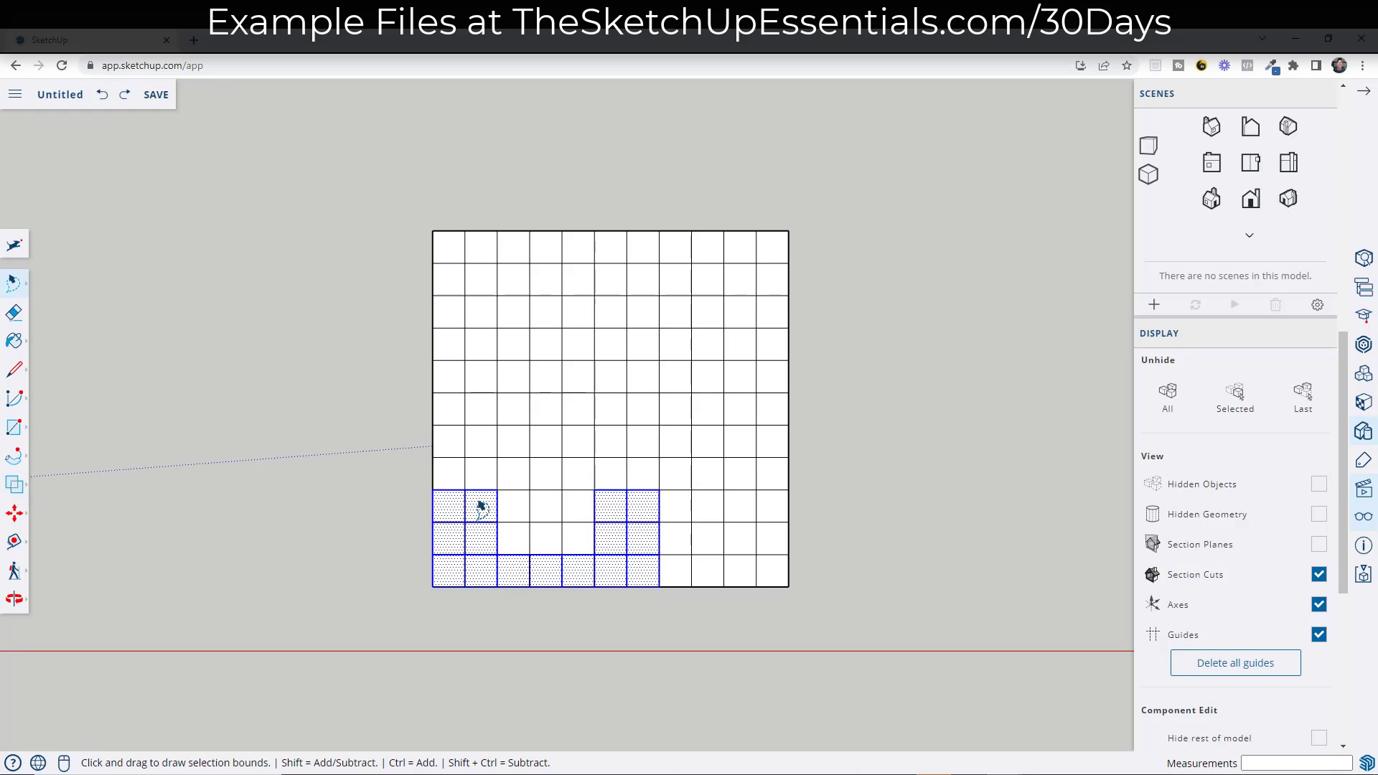
pyautogui.click(502, 283)
pyautogui.click(616, 172)
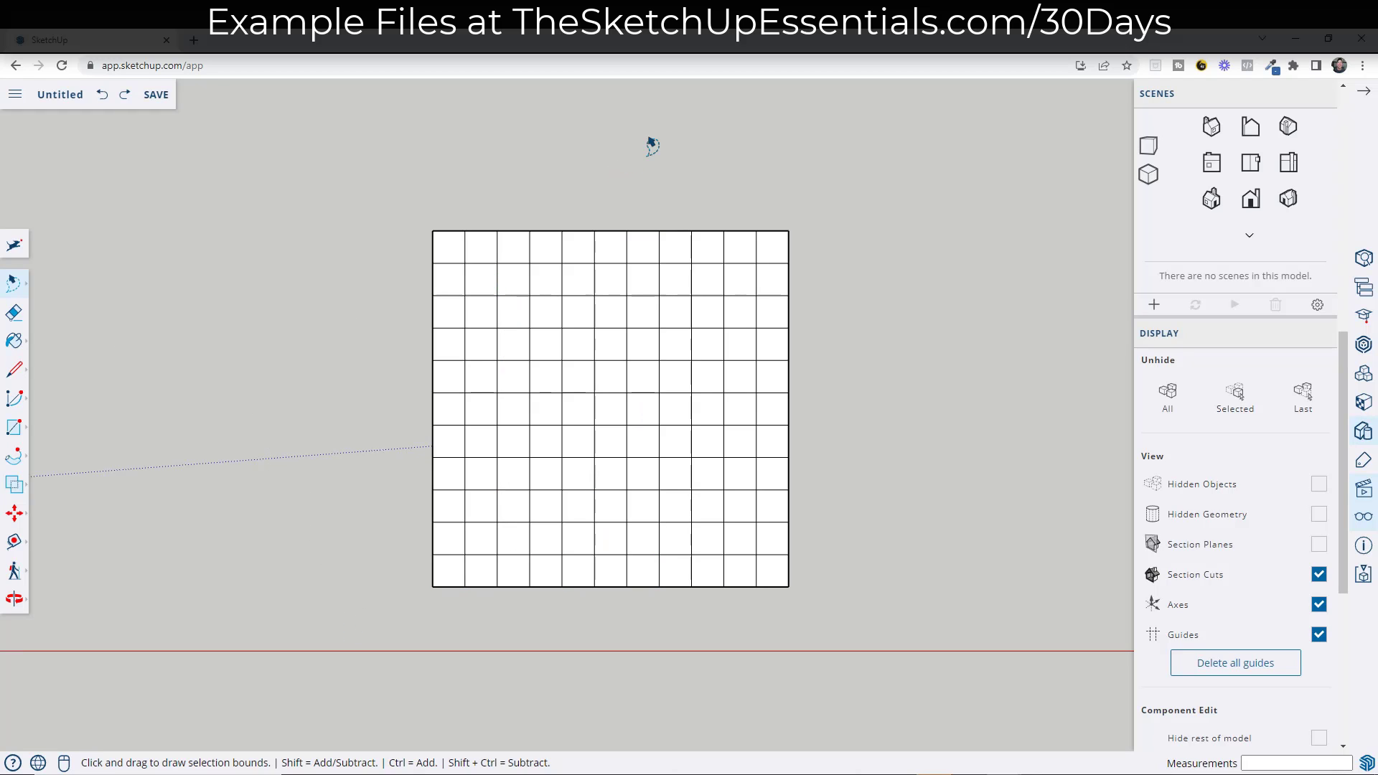
# Step: Lasso-select a block of cells two columns wide and seven rows deep, extending down from the middle of the grid's upper edge
pyautogui.moveTo(648, 137)
pyautogui.mouseDown()
pyautogui.moveTo(636, 174)
pyautogui.moveTo(600, 183)
pyautogui.mouseUp()
pyautogui.moveTo(692, 130)
pyautogui.mouseDown()
pyautogui.moveTo(600, 183)
pyautogui.moveTo(667, 200)
pyautogui.moveTo(580, 199)
pyautogui.moveTo(562, 171)
pyautogui.moveTo(591, 209)
pyautogui.moveTo(563, 198)
pyautogui.moveTo(568, 221)
pyautogui.moveTo(674, 218)
pyautogui.moveTo(723, 132)
pyautogui.moveTo(672, 141)
pyautogui.mouseUp()
pyautogui.moveTo(590, 248)
pyautogui.mouseDown()
pyautogui.moveTo(582, 379)
pyautogui.moveTo(495, 384)
pyautogui.moveTo(475, 402)
pyautogui.moveTo(479, 432)
pyautogui.moveTo(660, 446)
pyautogui.moveTo(686, 431)
pyautogui.moveTo(681, 381)
pyautogui.moveTo(644, 371)
pyautogui.moveTo(643, 265)
pyautogui.moveTo(568, 234)
pyautogui.moveTo(567, 358)
pyautogui.moveTo(516, 411)
pyautogui.mouseUp()
pyautogui.moveTo(516, 190)
pyautogui.mouseDown()
pyautogui.moveTo(554, 191)
pyautogui.moveTo(646, 308)
pyautogui.moveTo(633, 448)
pyautogui.moveTo(646, 516)
pyautogui.moveTo(517, 182)
pyautogui.moveTo(655, 209)
pyautogui.moveTo(637, 480)
pyautogui.moveTo(569, 483)
pyautogui.moveTo(557, 231)
pyautogui.moveTo(559, 208)
pyautogui.moveTo(648, 237)
pyautogui.moveTo(658, 488)
pyautogui.moveTo(547, 483)
pyautogui.moveTo(551, 268)
pyautogui.moveTo(578, 176)
pyautogui.mouseUp()
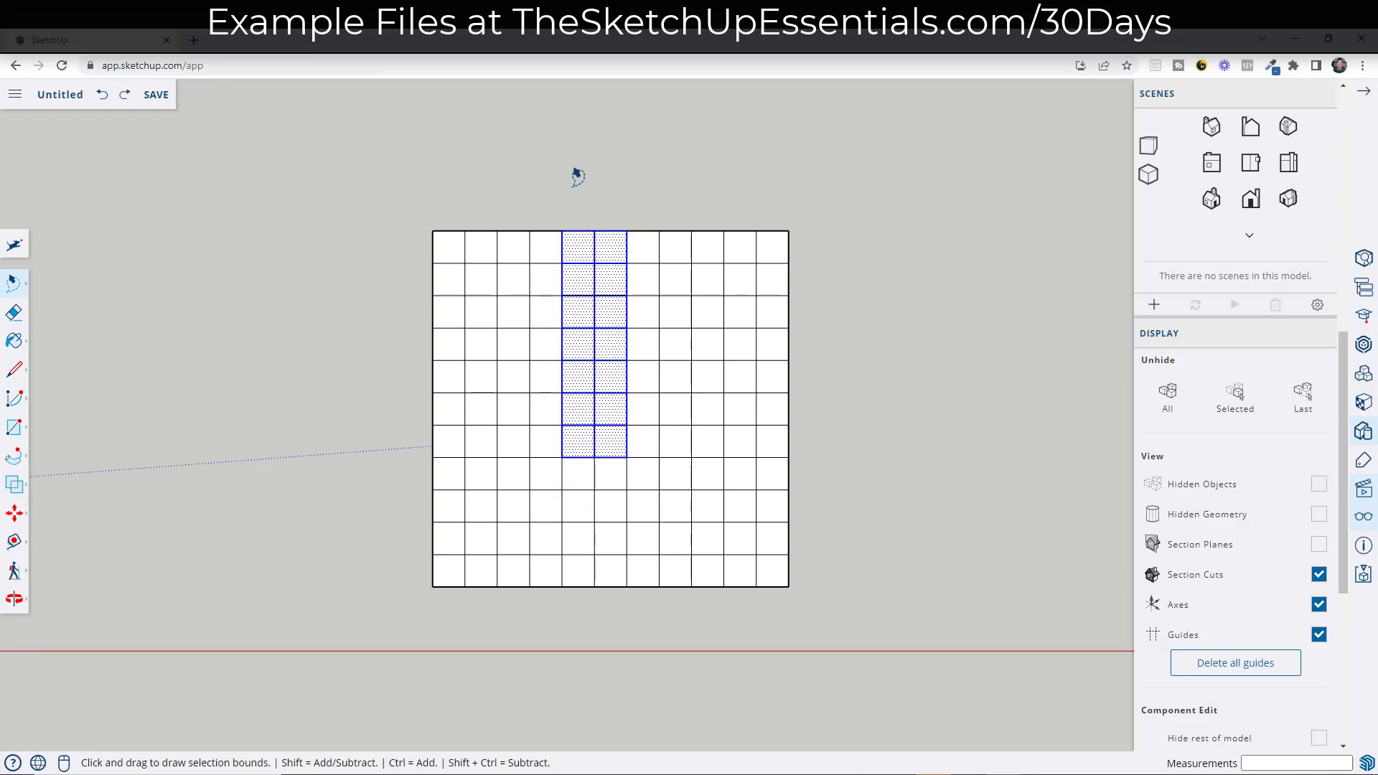